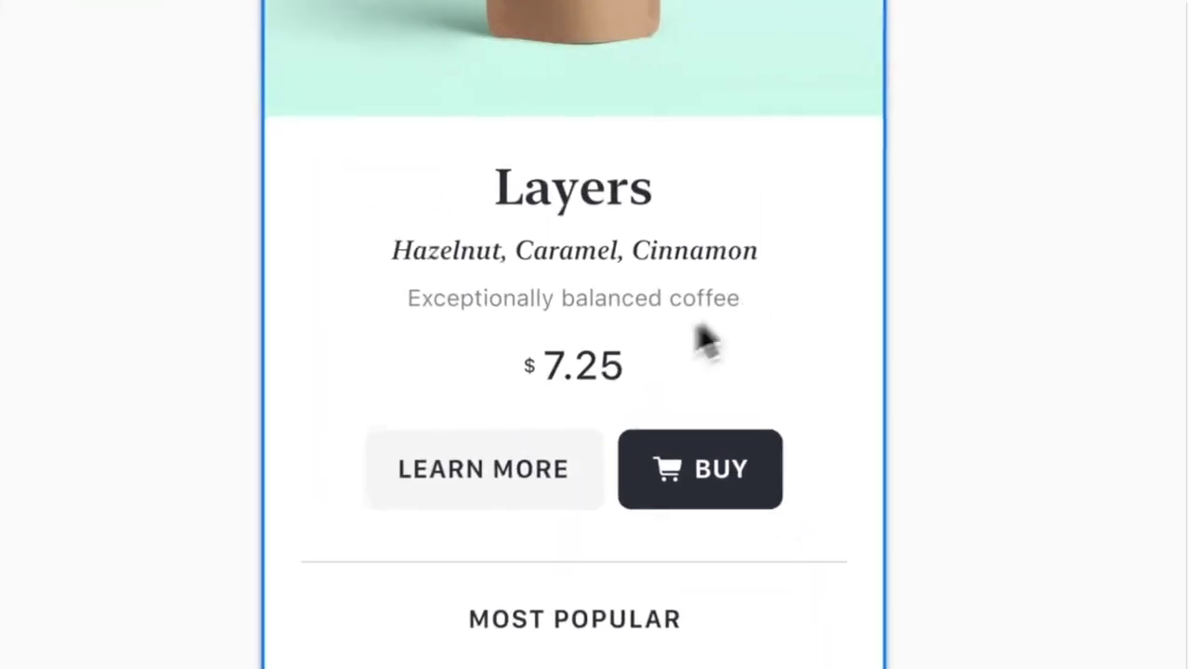
Step: Append 'with distinctive tones of cinnamon, hazelnut and caramel.' to the coffee description
click(648, 348)
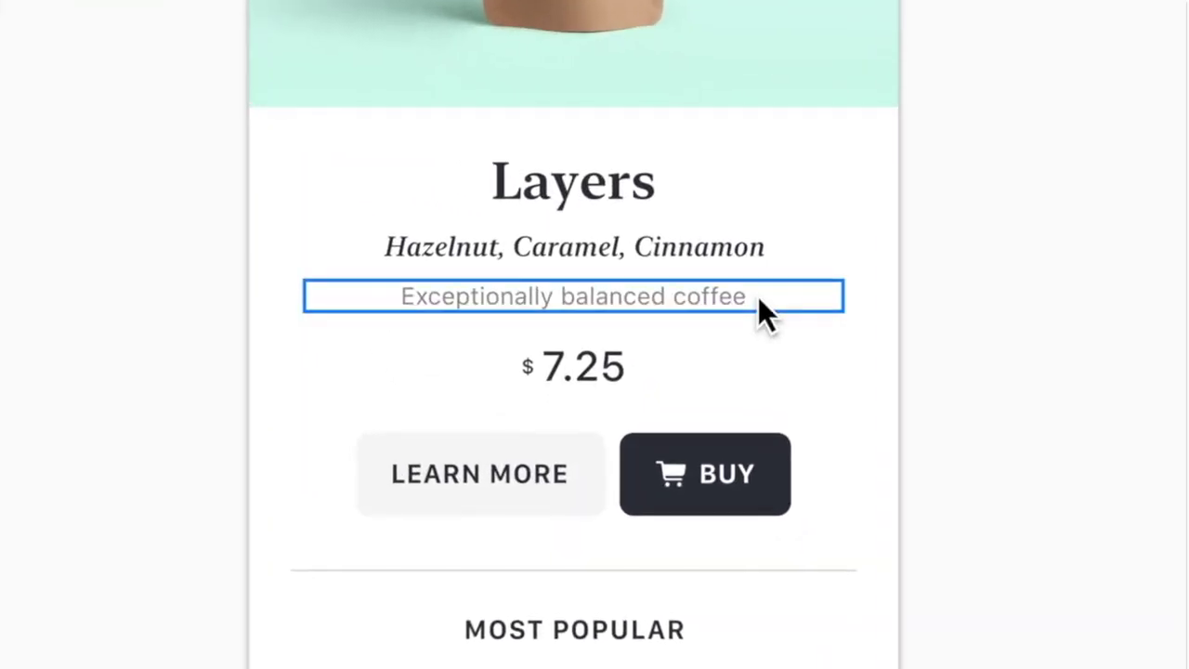
double_click(647, 347)
text(with distinctive tones of cinnamon, hazelnut and caramel.)
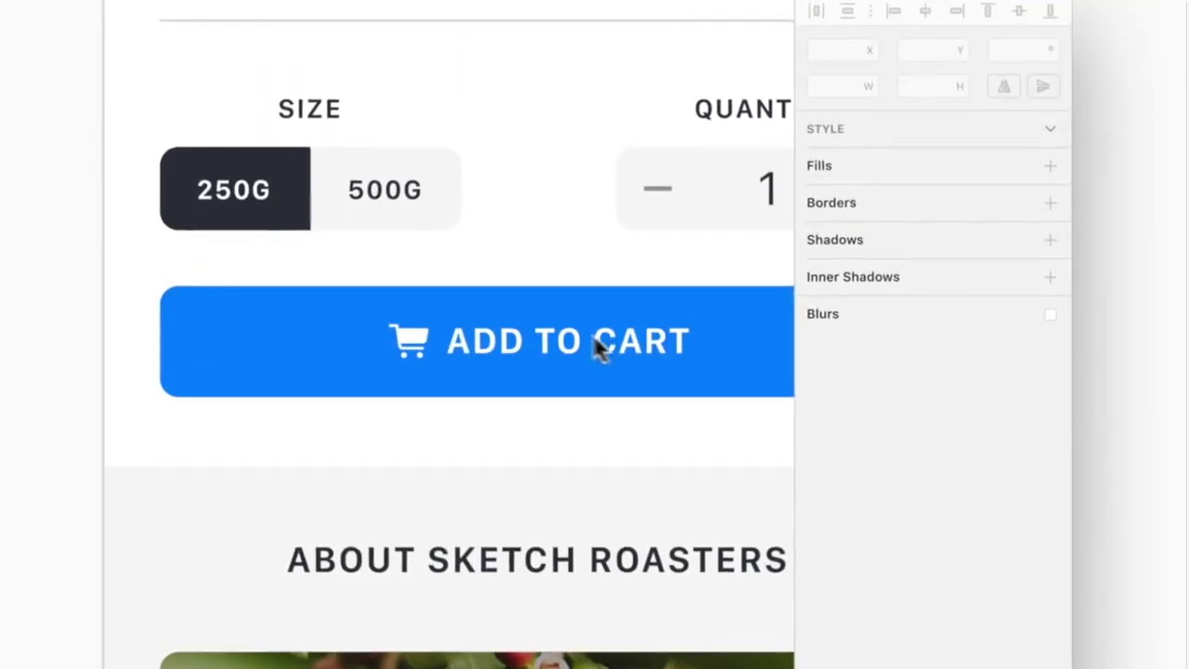
Step: Set the add-to-cart button's Icon override to None and begin creating a symbol
click(599, 348)
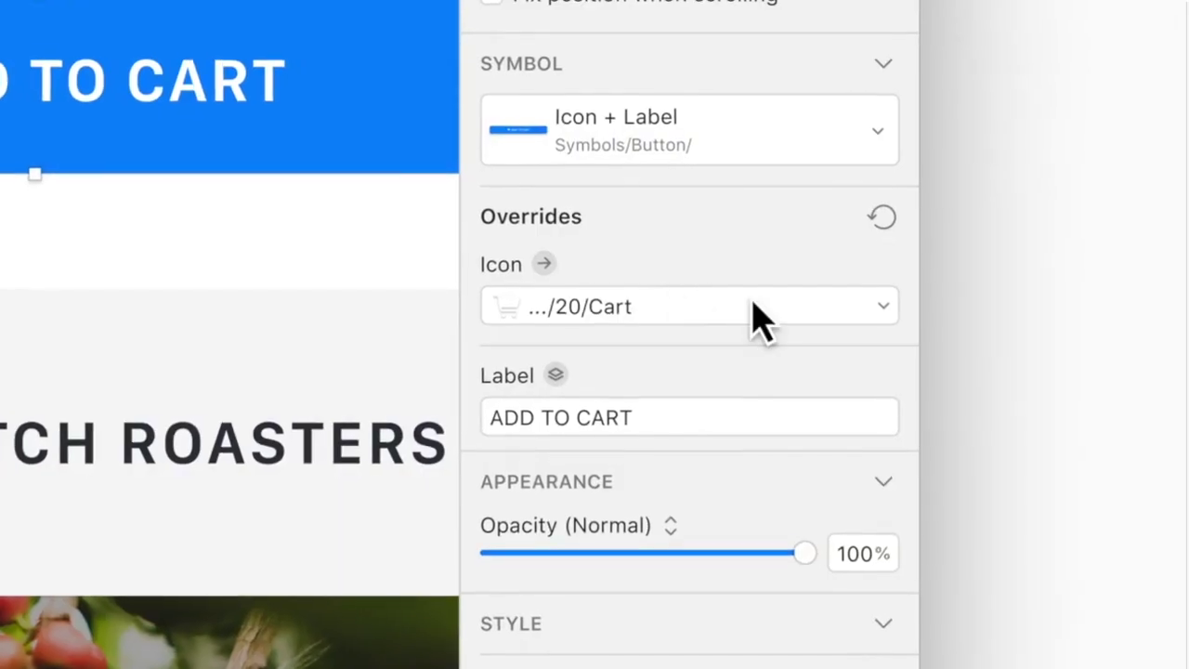
click(975, 479)
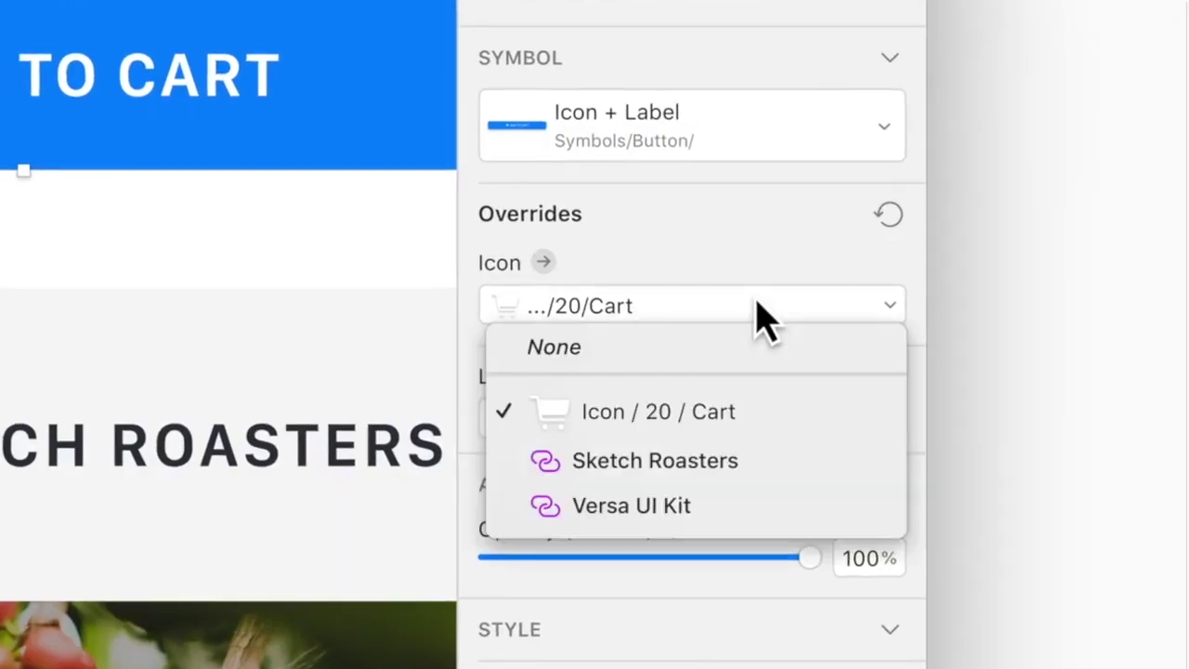
click(764, 349)
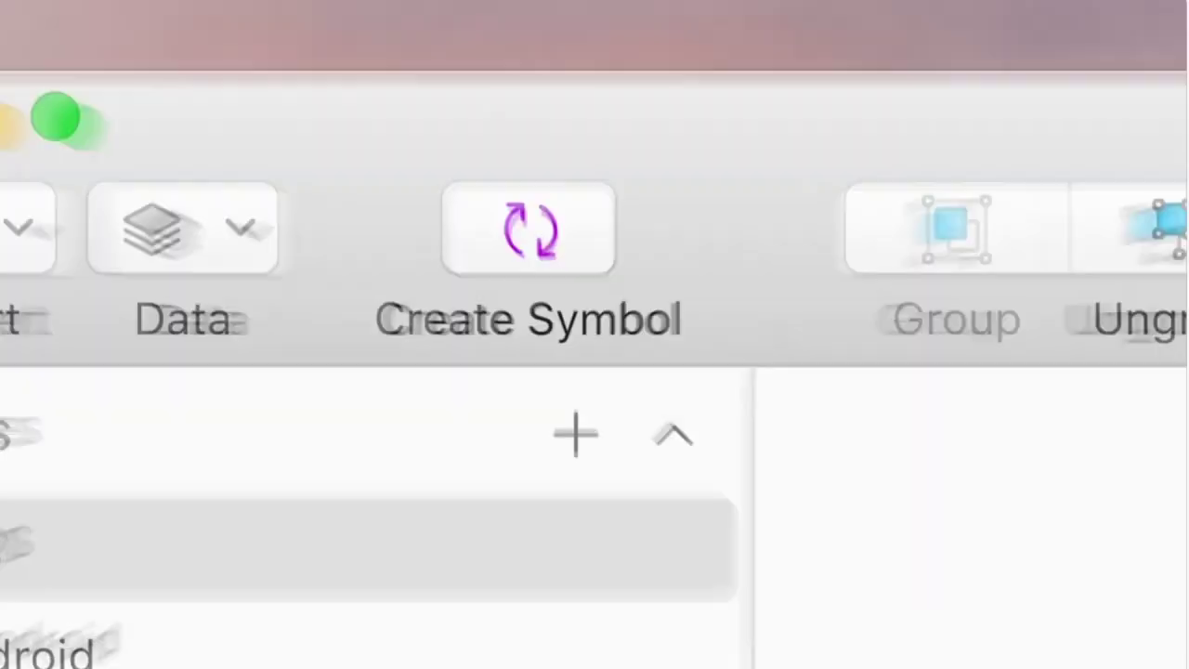
click(578, 219)
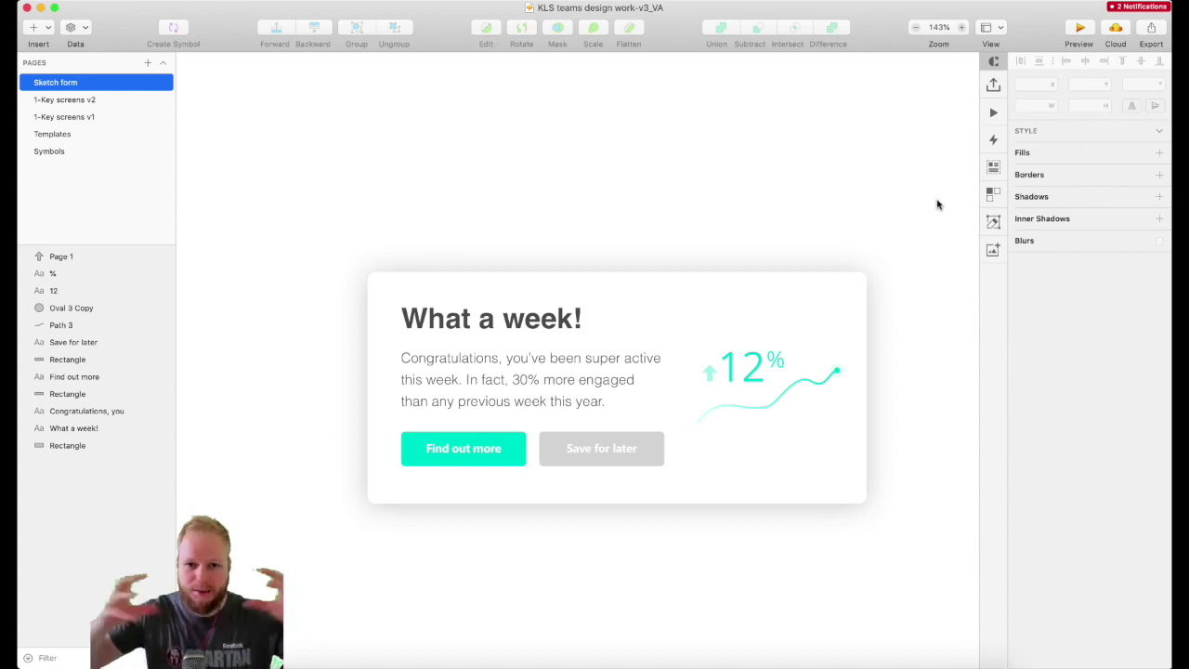
scroll(849, 252, down, 2)
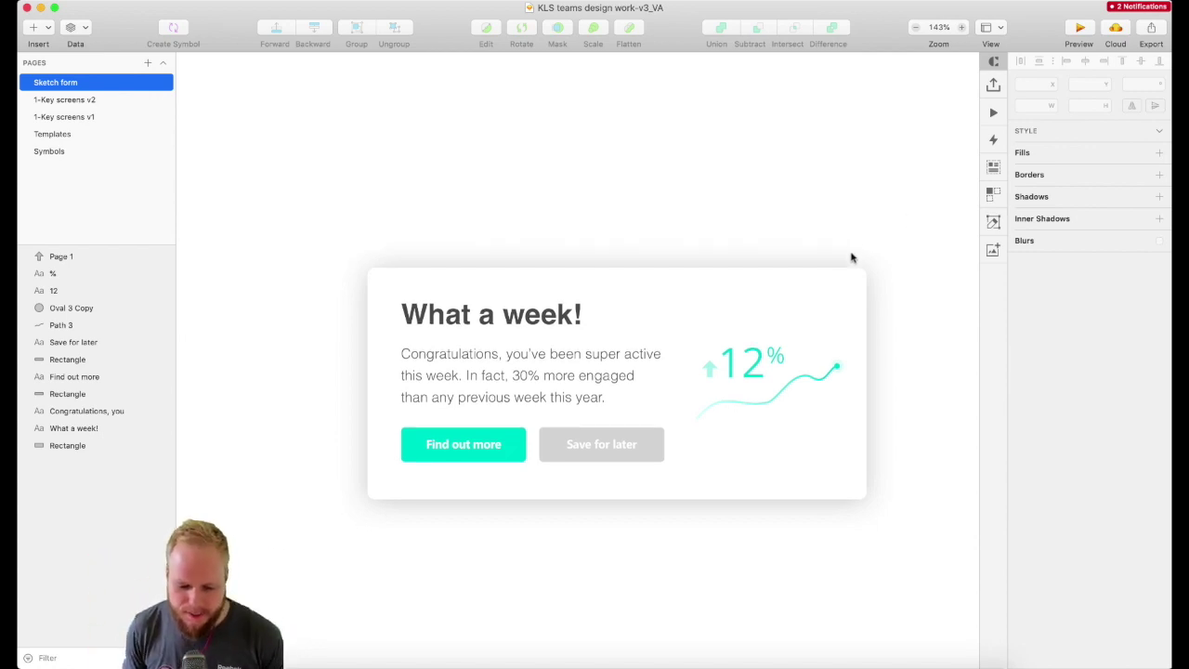
scroll(851, 254, right, 2)
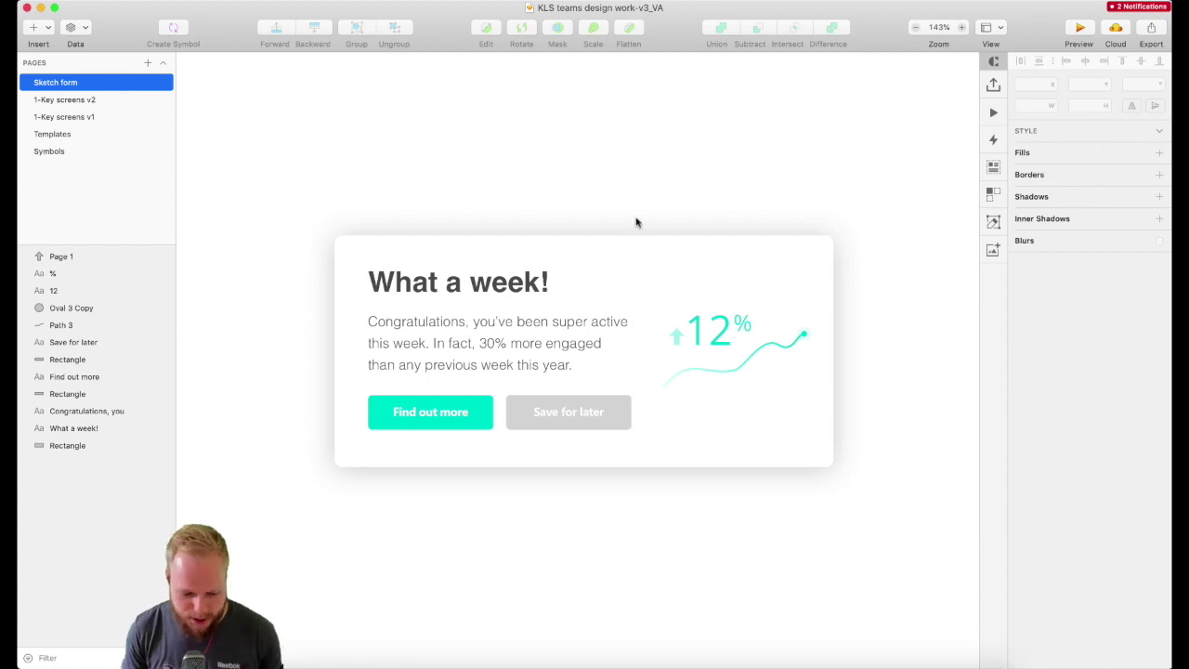
scroll(628, 263, down, 2)
scroll(565, 319, up, 5)
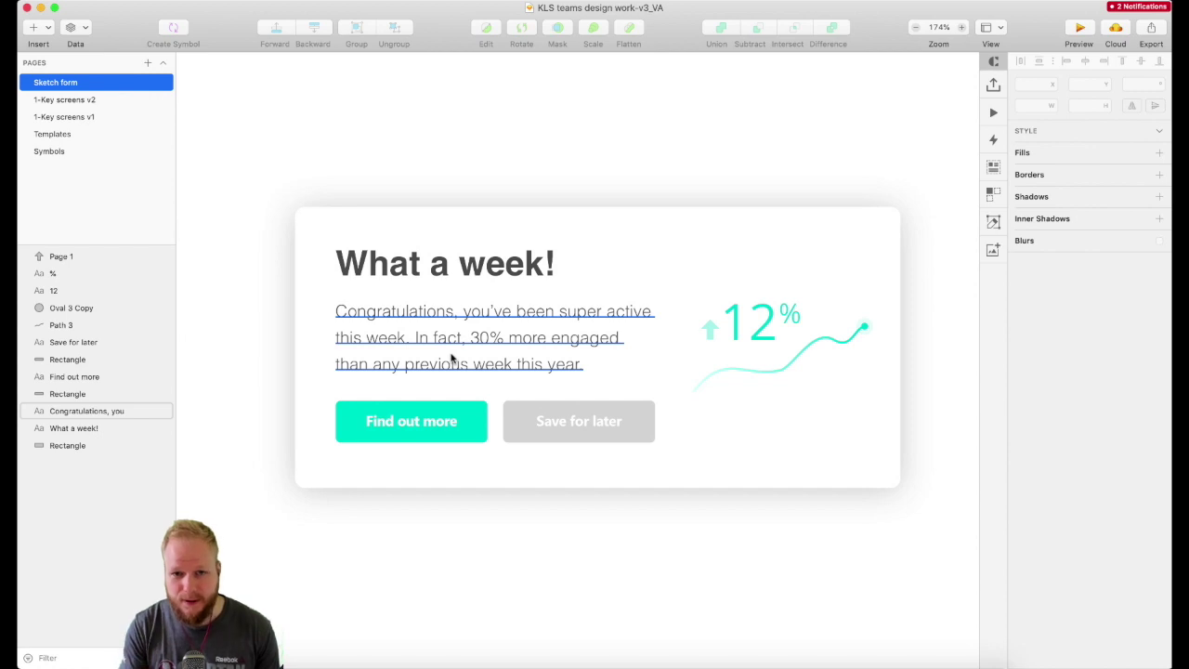
click(424, 425)
Step: Combine the Find out more label and rectangle into one symbol with Left to Right Layout
click(430, 427)
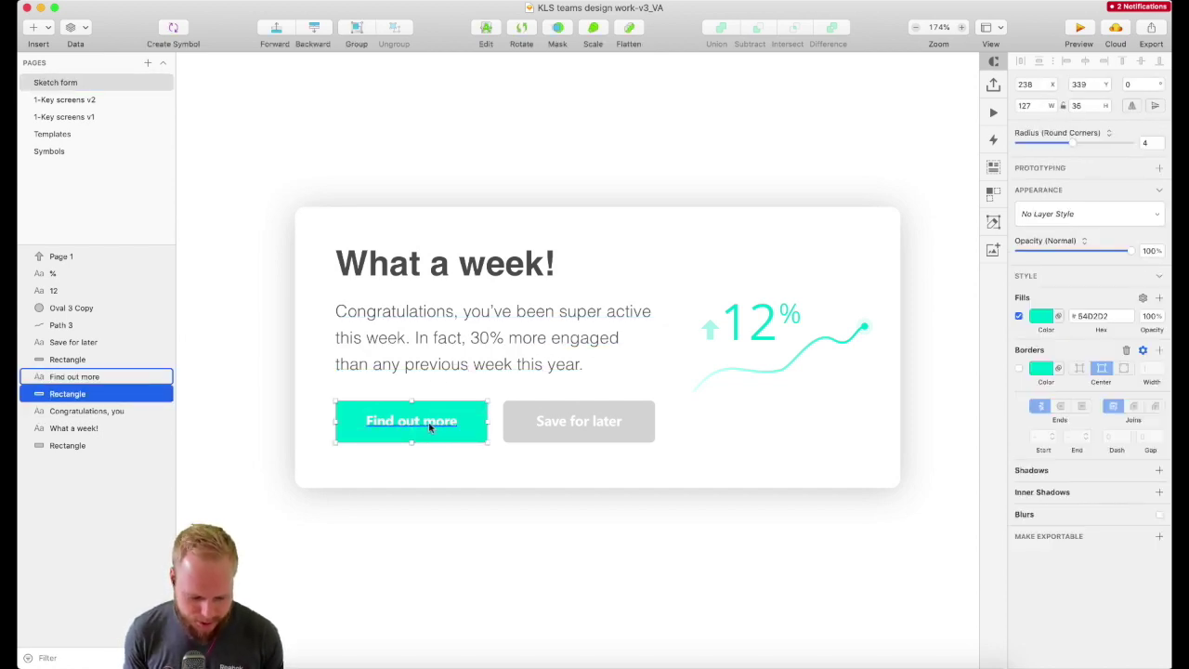
shift+click(428, 428)
right_click(428, 428)
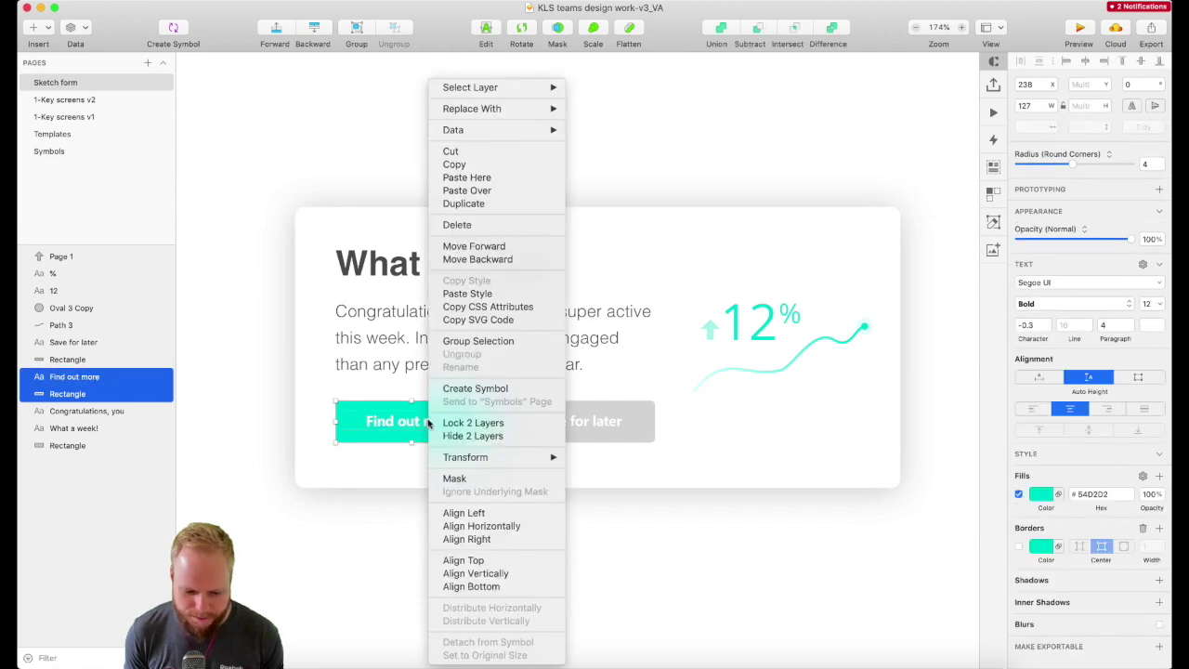
click(502, 388)
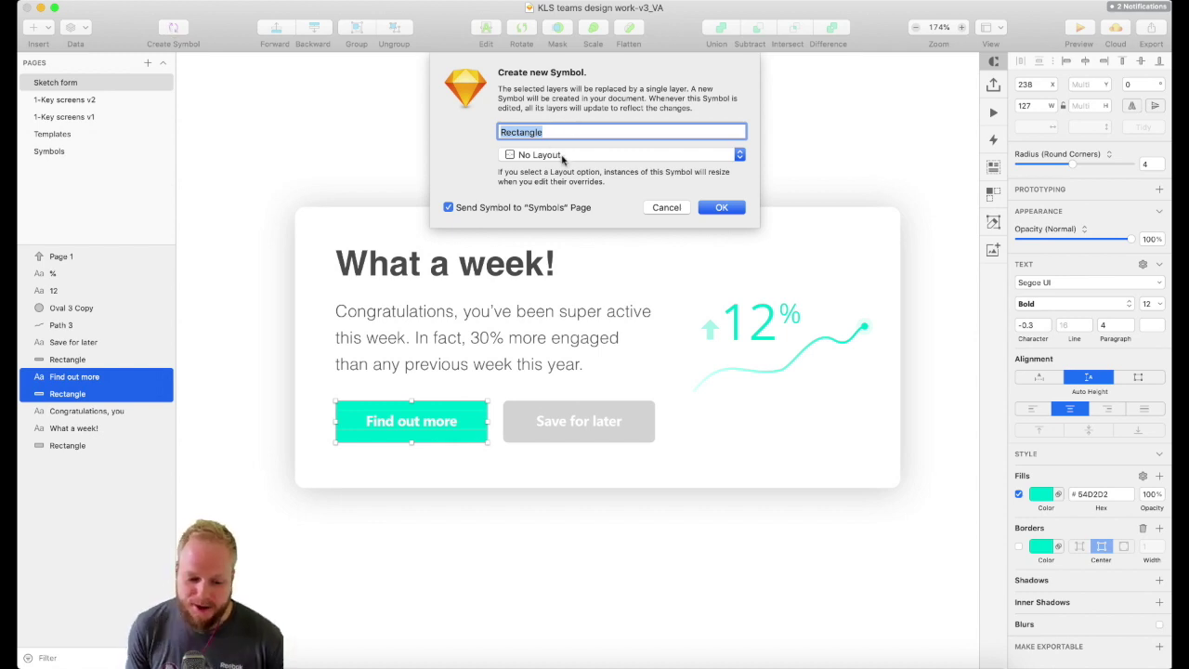
click(561, 159)
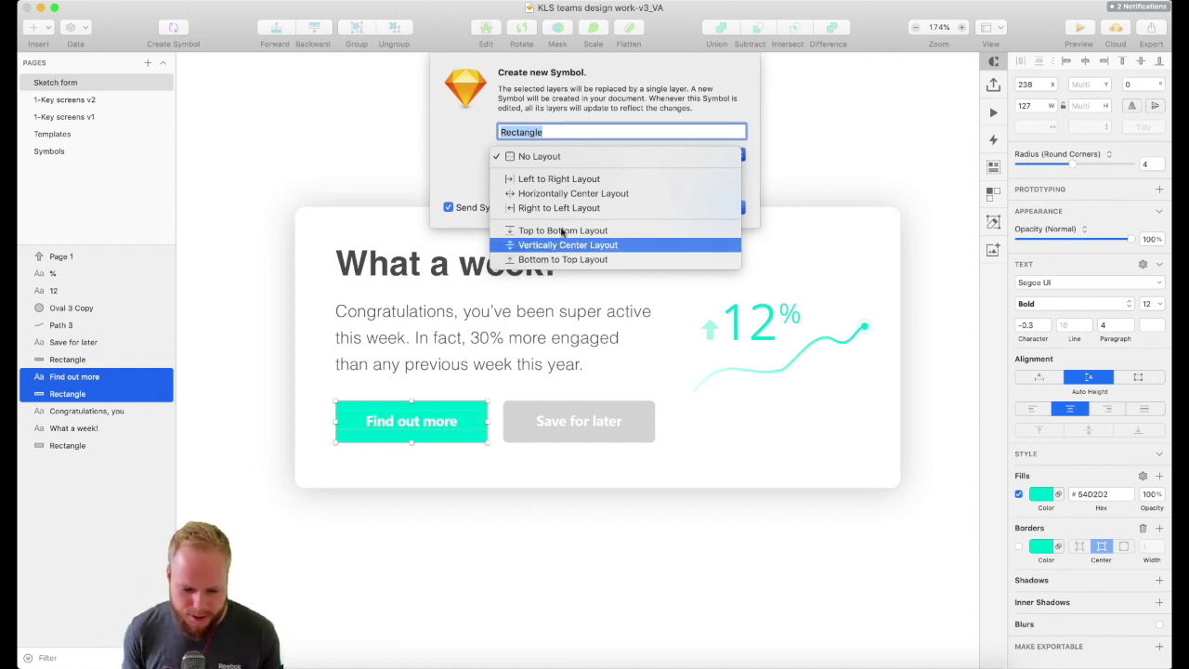
click(558, 178)
click(730, 208)
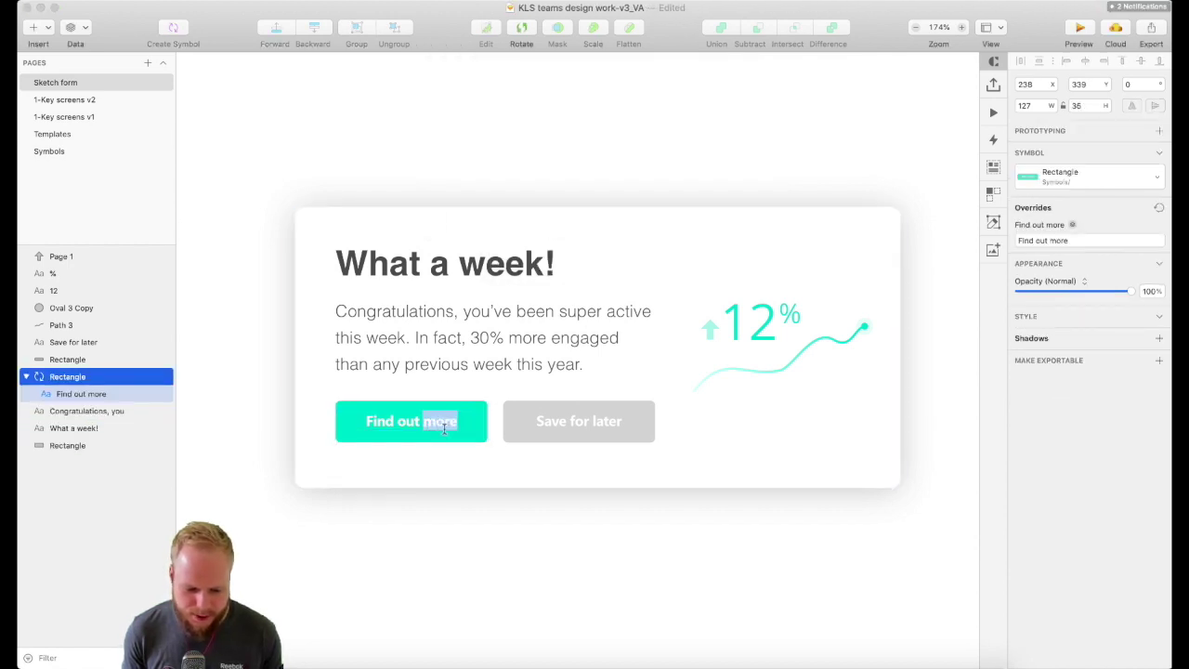
Step: Open the button's symbol master and rename it btn/primary
double_click(480, 427)
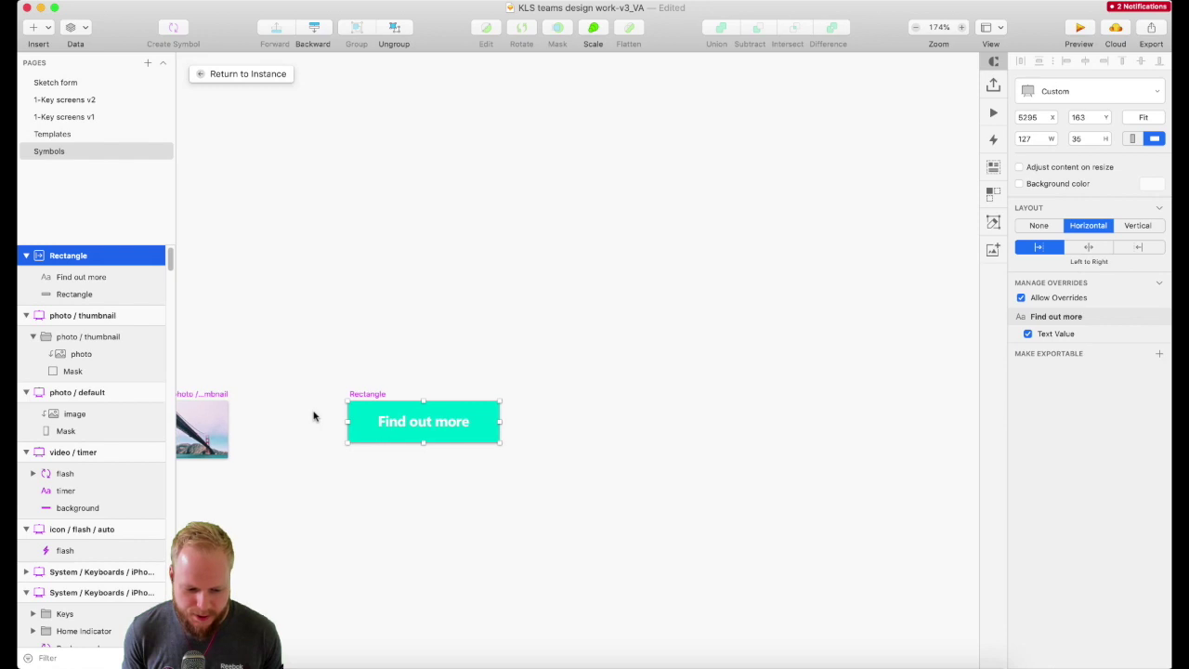
scroll(315, 409, right, 1)
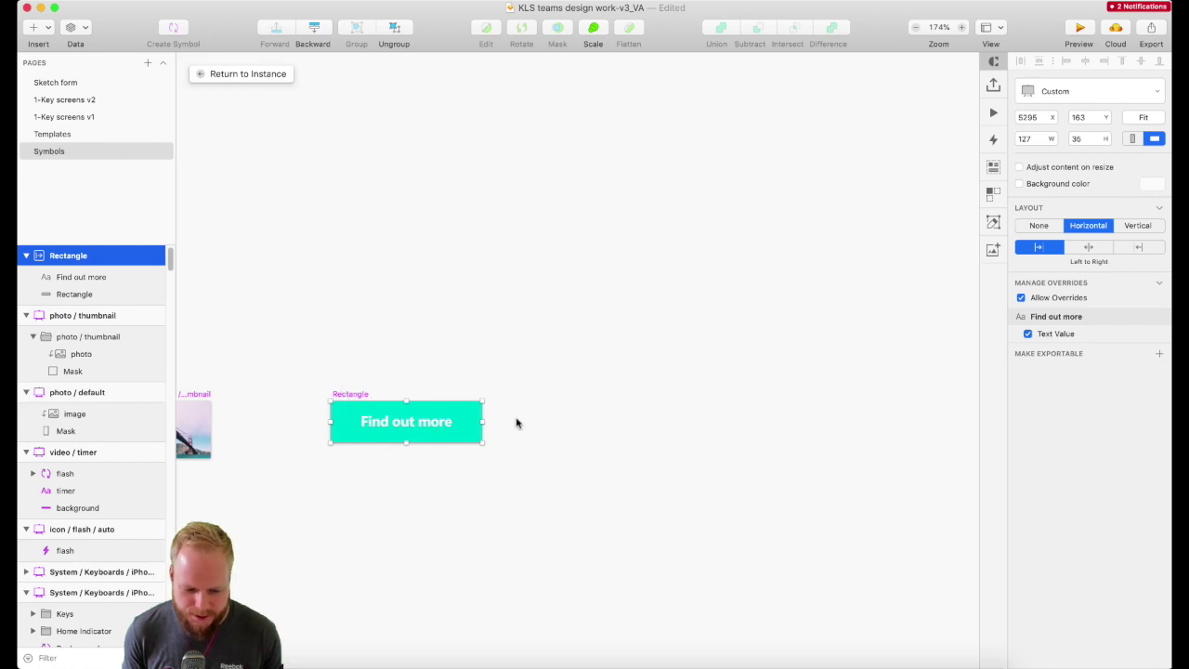
double_click(89, 255)
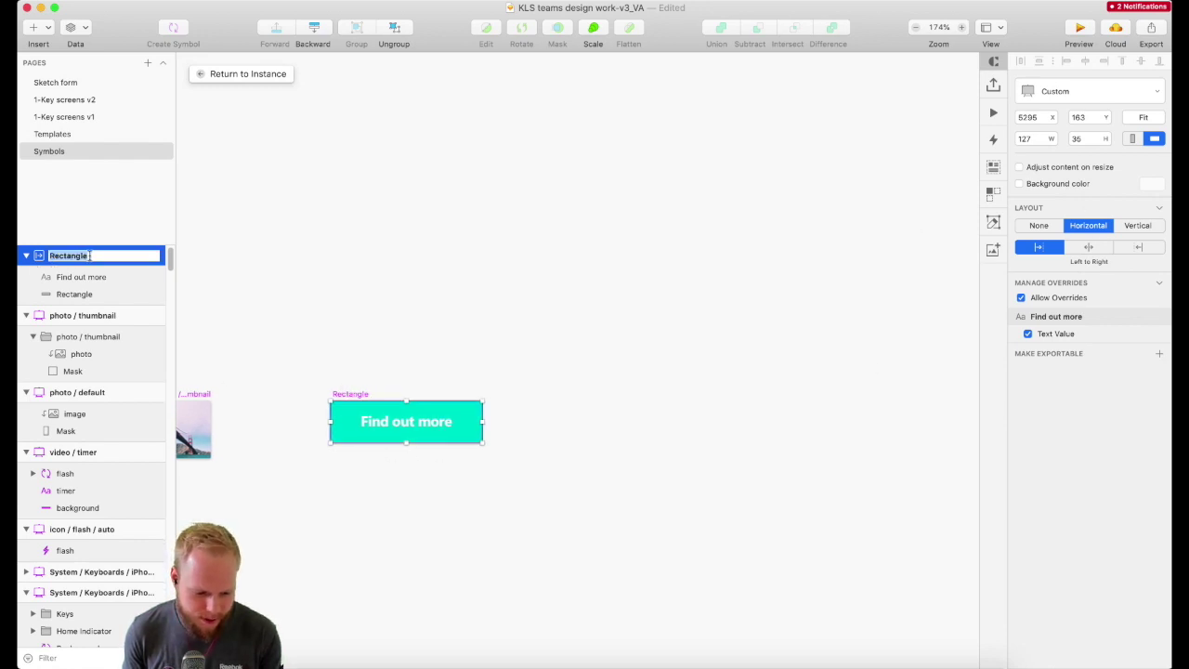
text(btn)
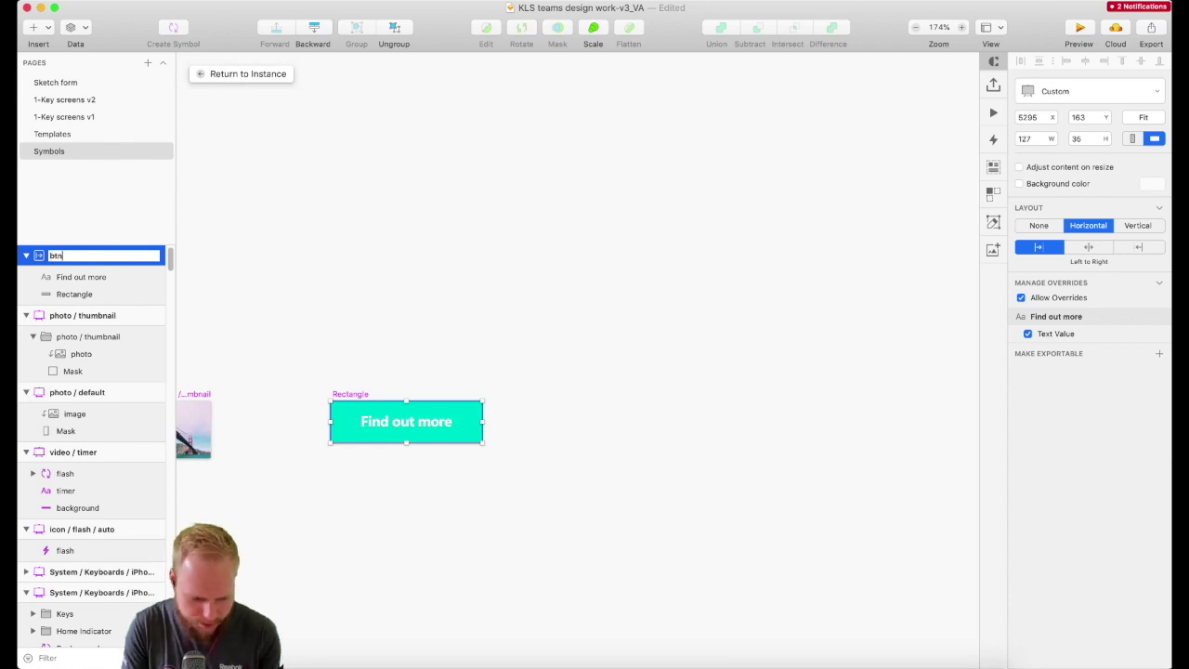
text(/primary)
key(Return)
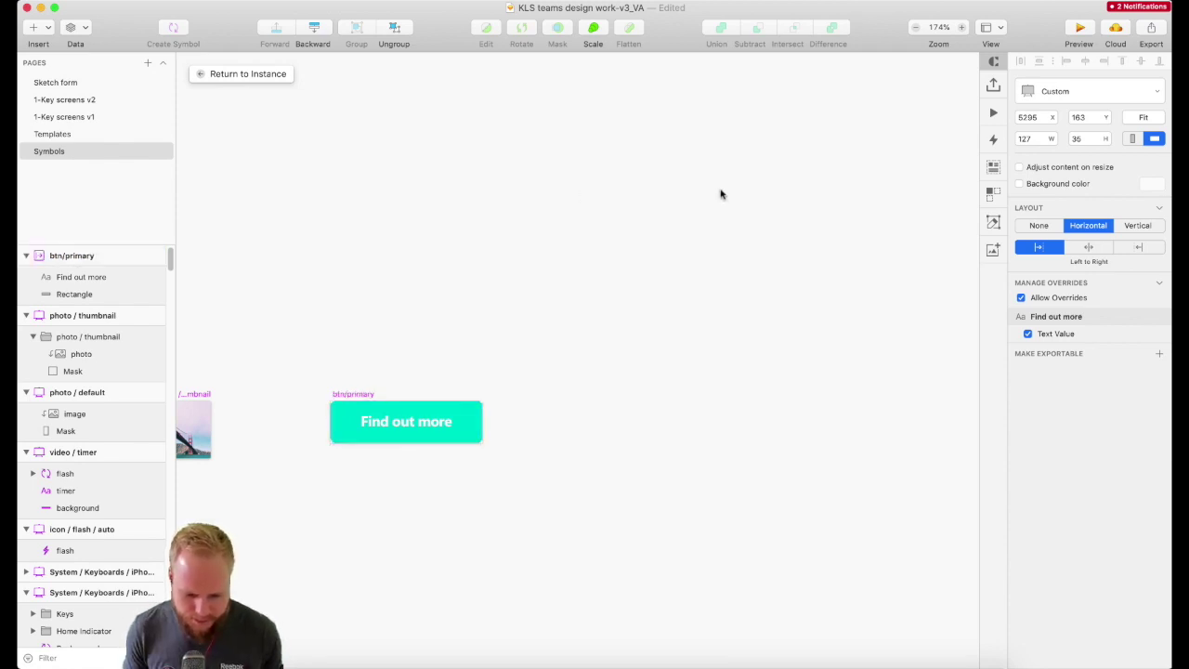
Step: Set btn/primary's horizontal layout to grow from the center, then return to the card instance
click(719, 191)
click(353, 394)
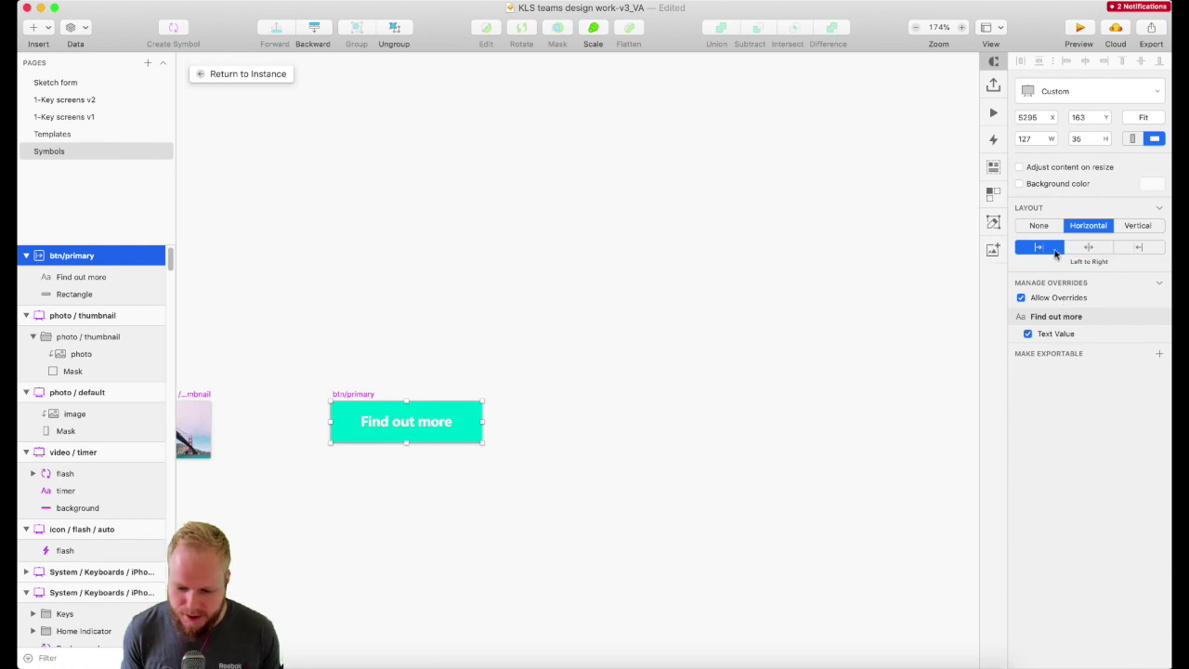
click(1091, 248)
click(1144, 248)
click(1085, 251)
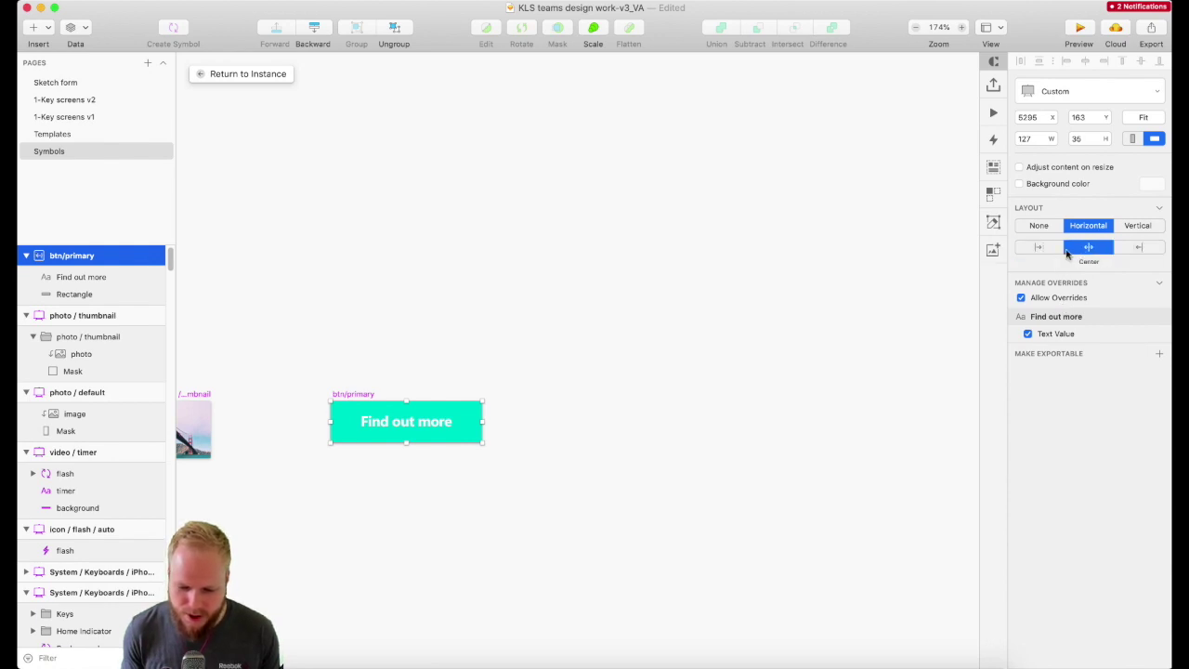
click(241, 74)
double_click(411, 423)
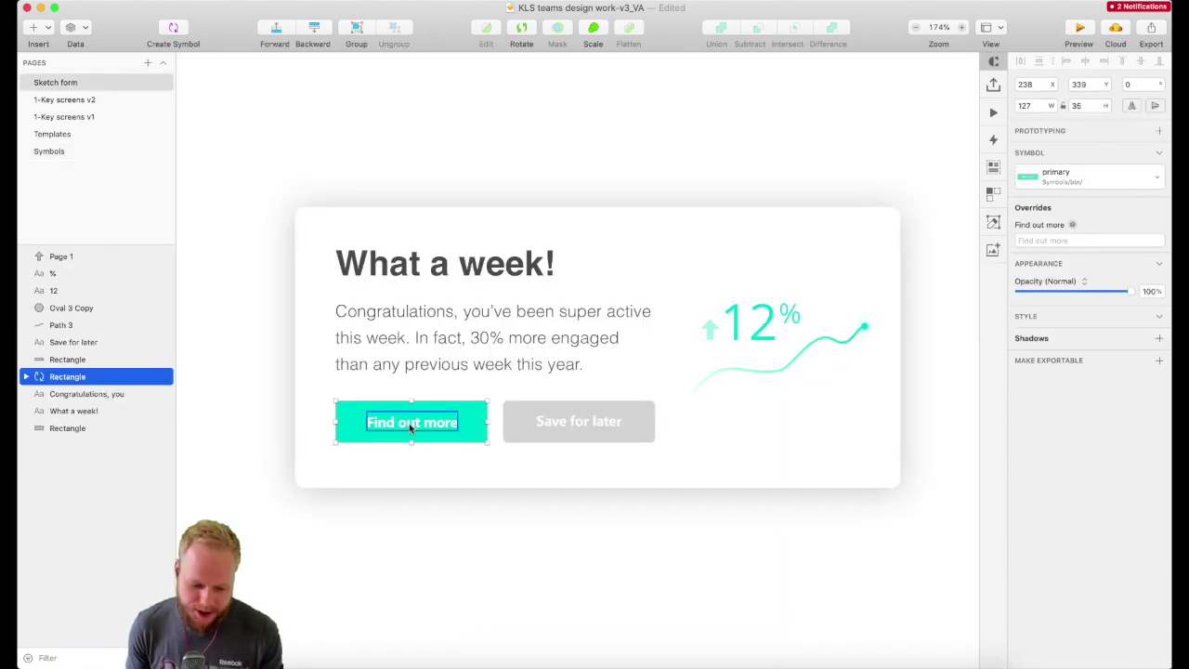
Step: Change the button's text override to 'Hello there buddy welcome to N2M'
click(1075, 240)
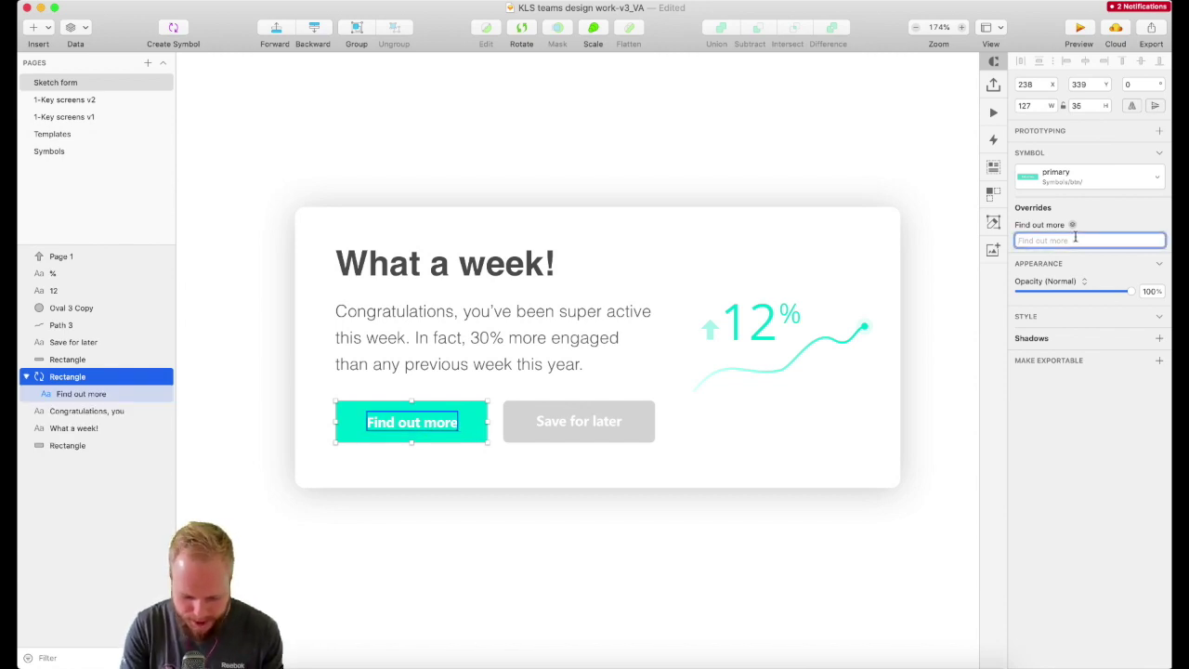
text(Hello there buddyd)
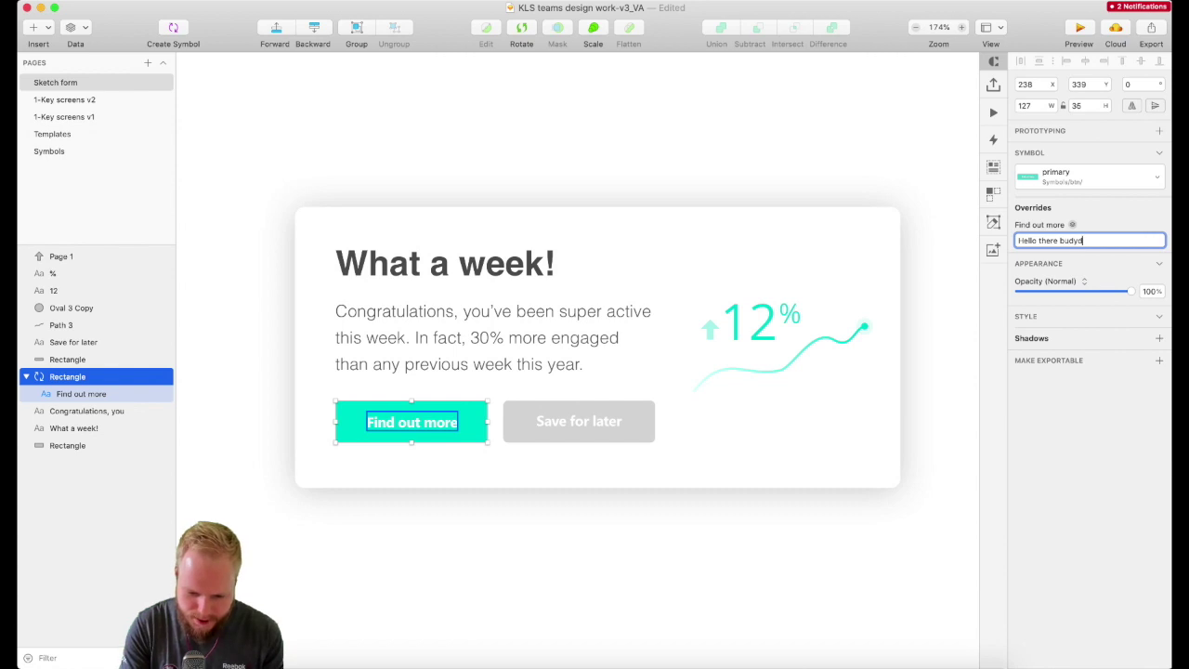
key(BackSpace)
key(BackSpace)
text(dy)
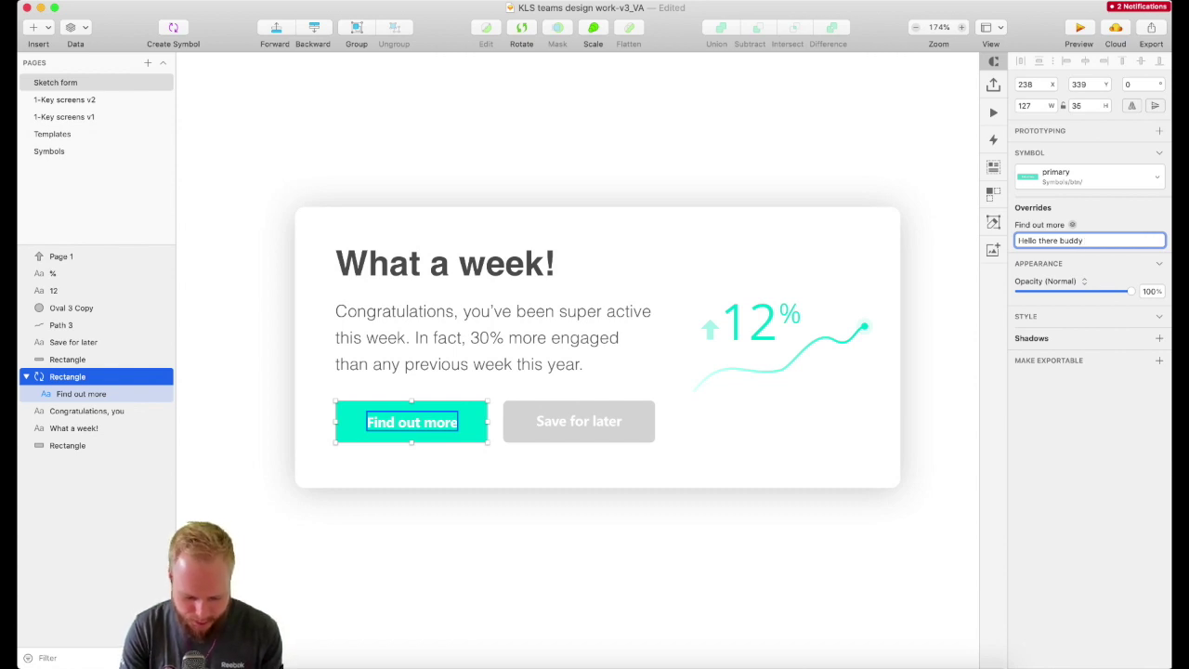
text( welcome to N2M)
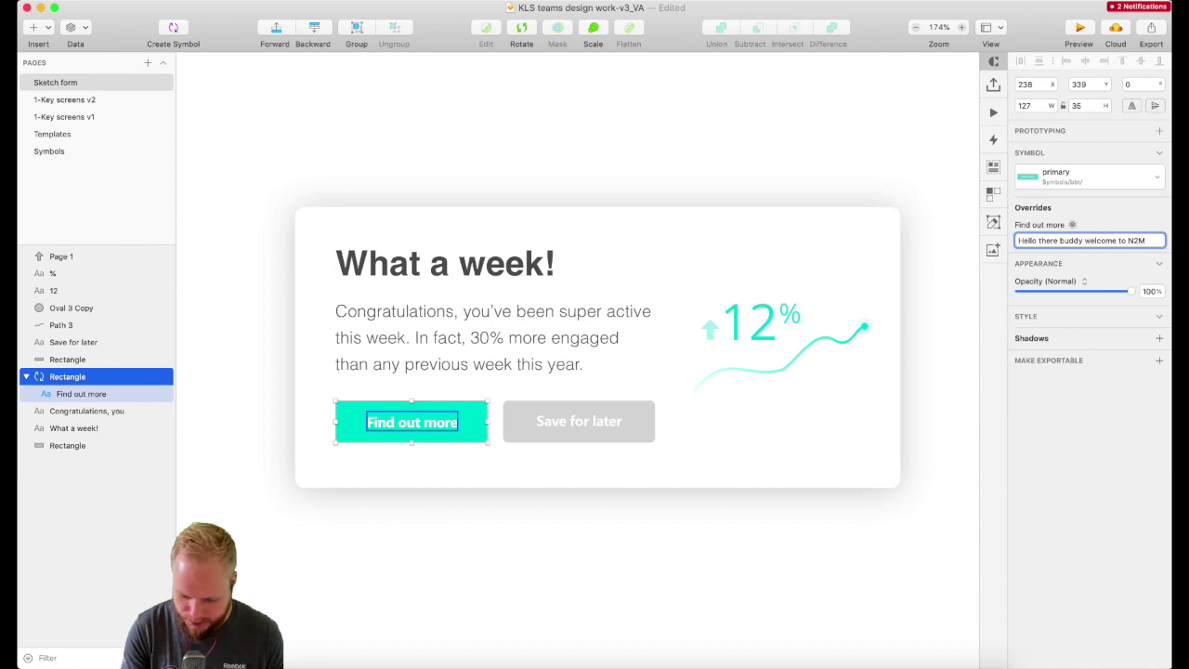
key(Return)
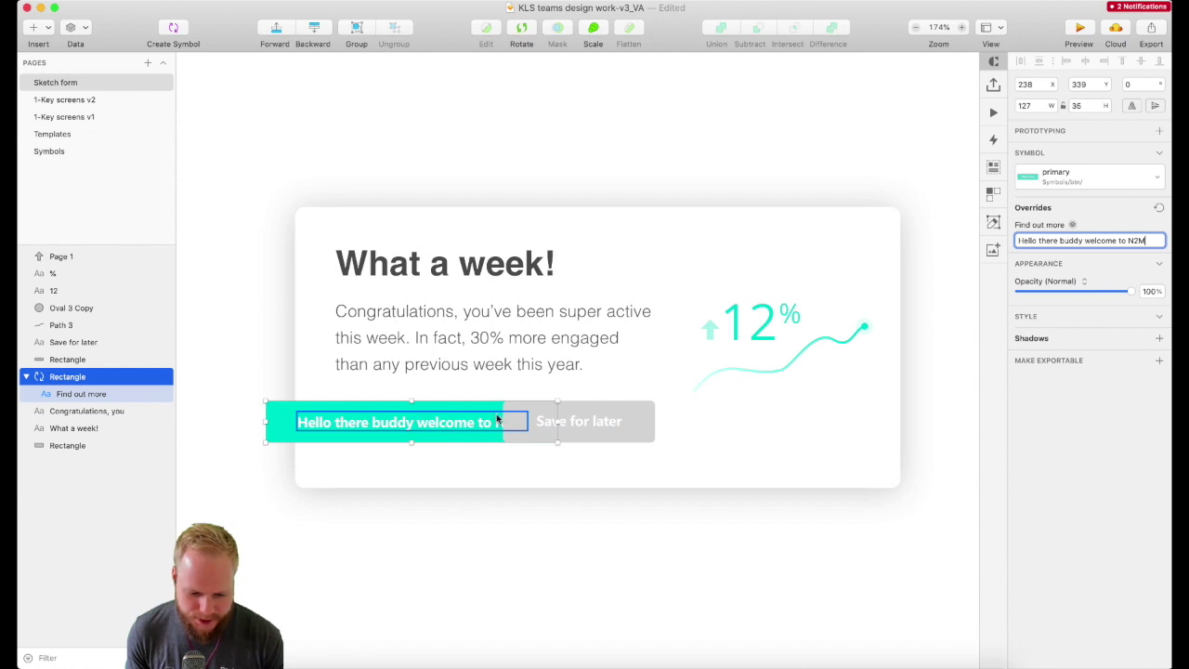
double_click(438, 417)
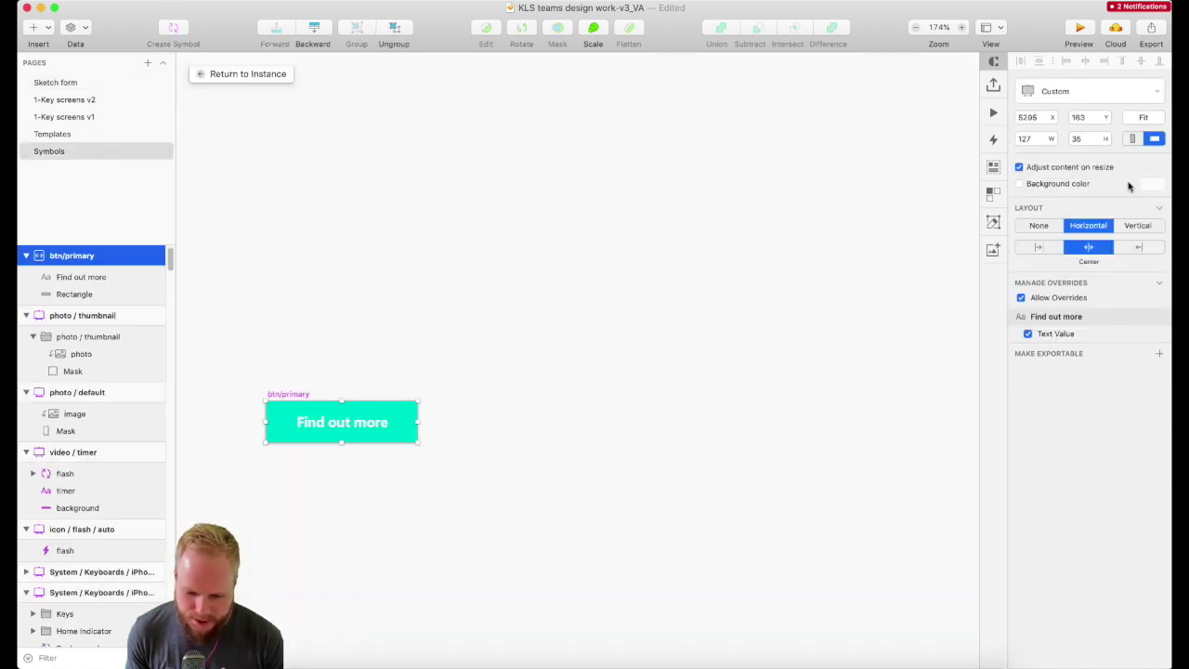
click(1038, 247)
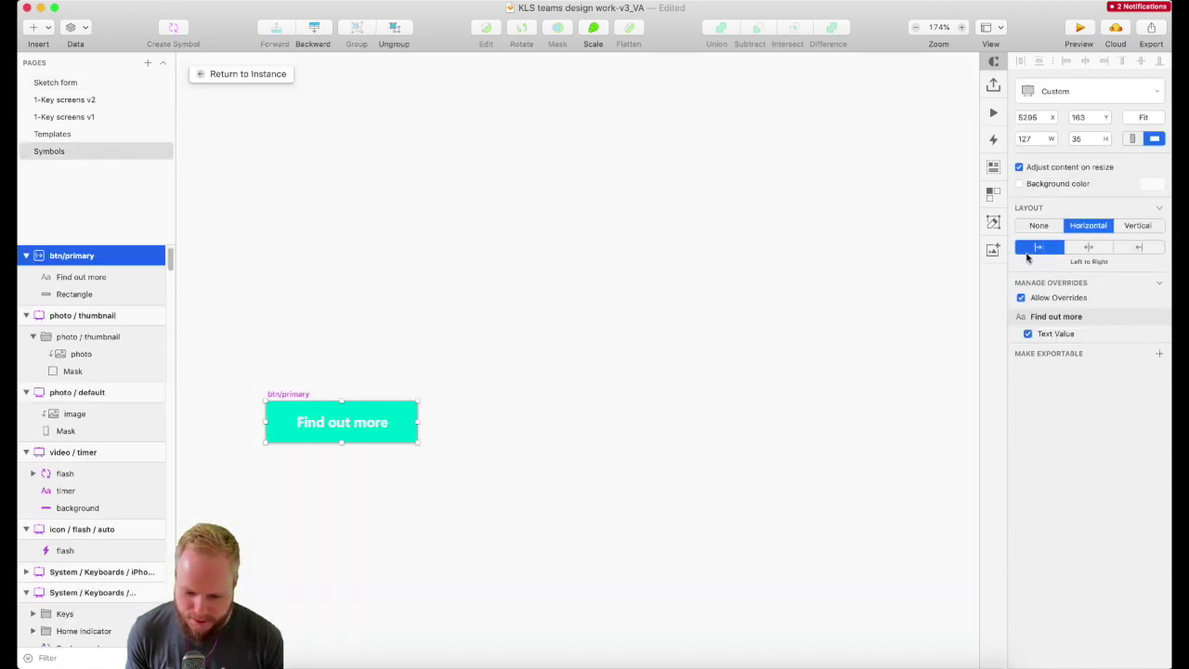
click(254, 78)
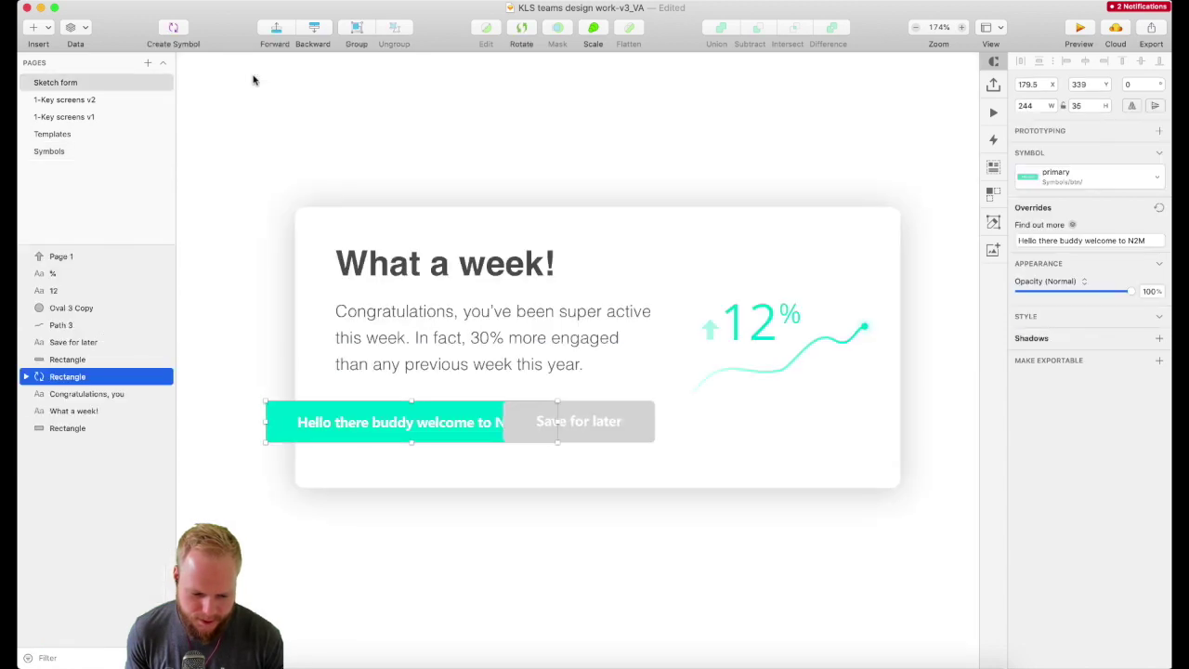
click(1159, 207)
drag(311, 419, 391, 412)
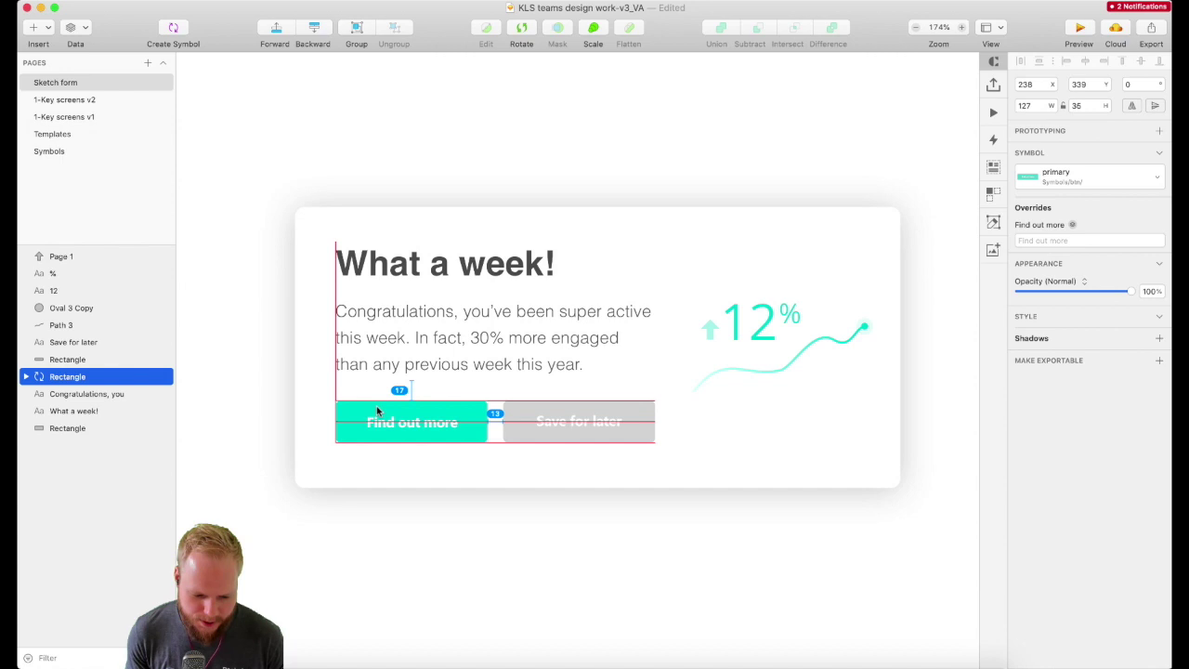
click(1080, 241)
text(dhgasghdhas dasghjd asdgh asdsa)
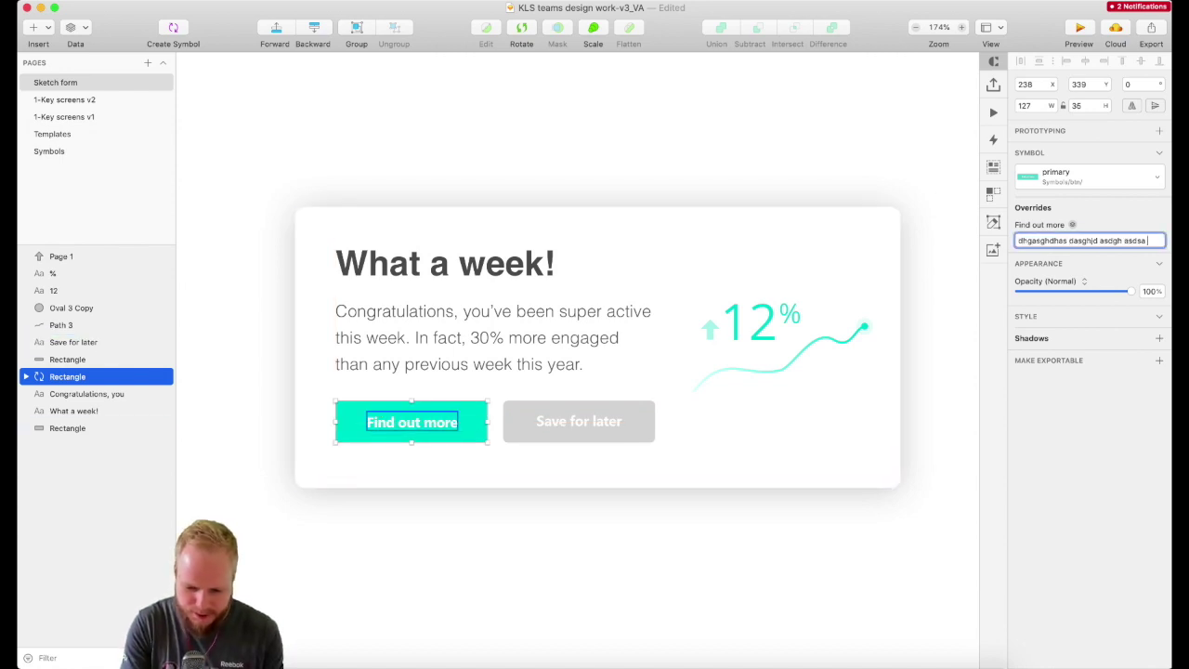
key(super+a)
text(dhgh)
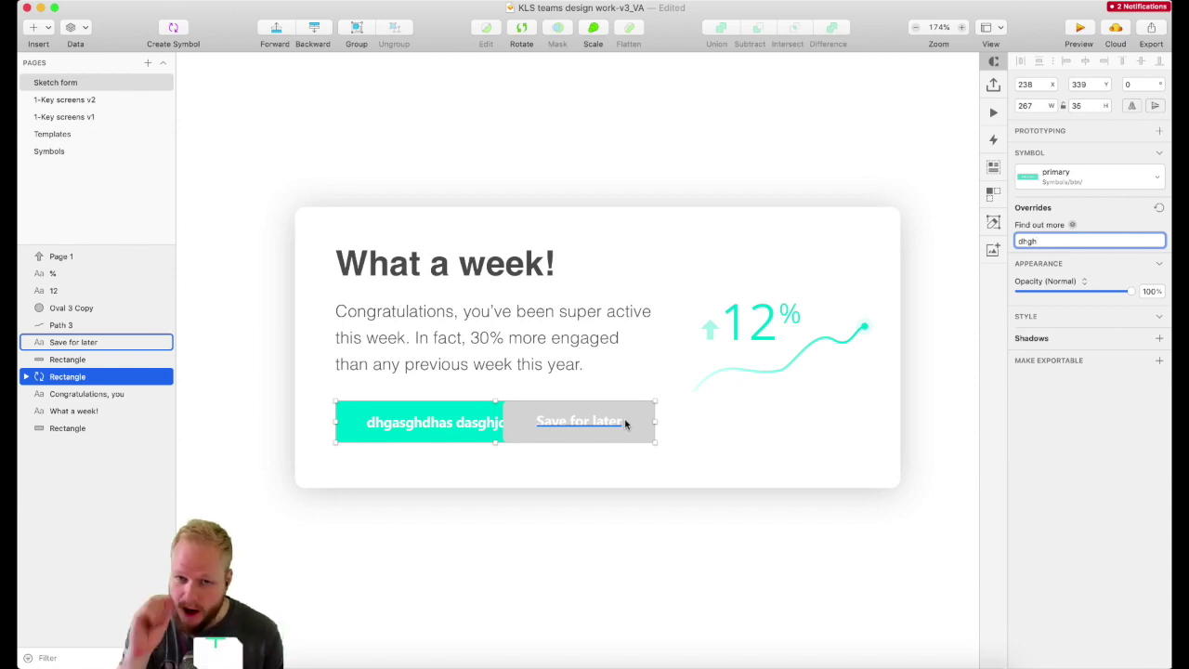
key(Escape)
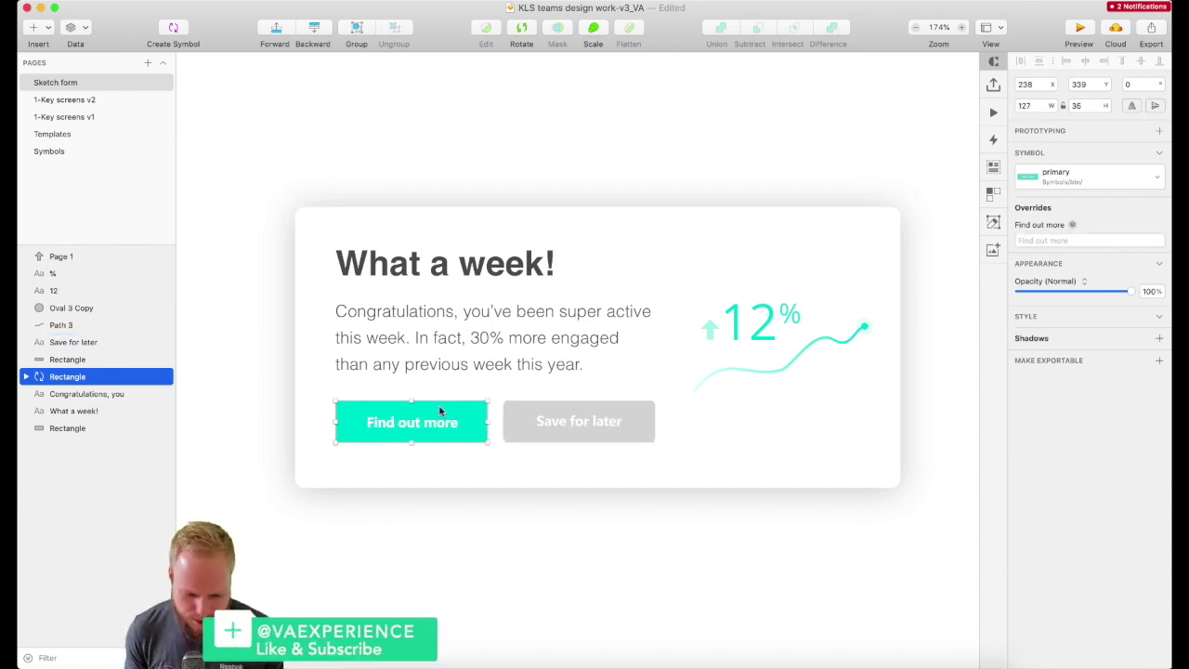
click(597, 414)
shift+click(597, 414)
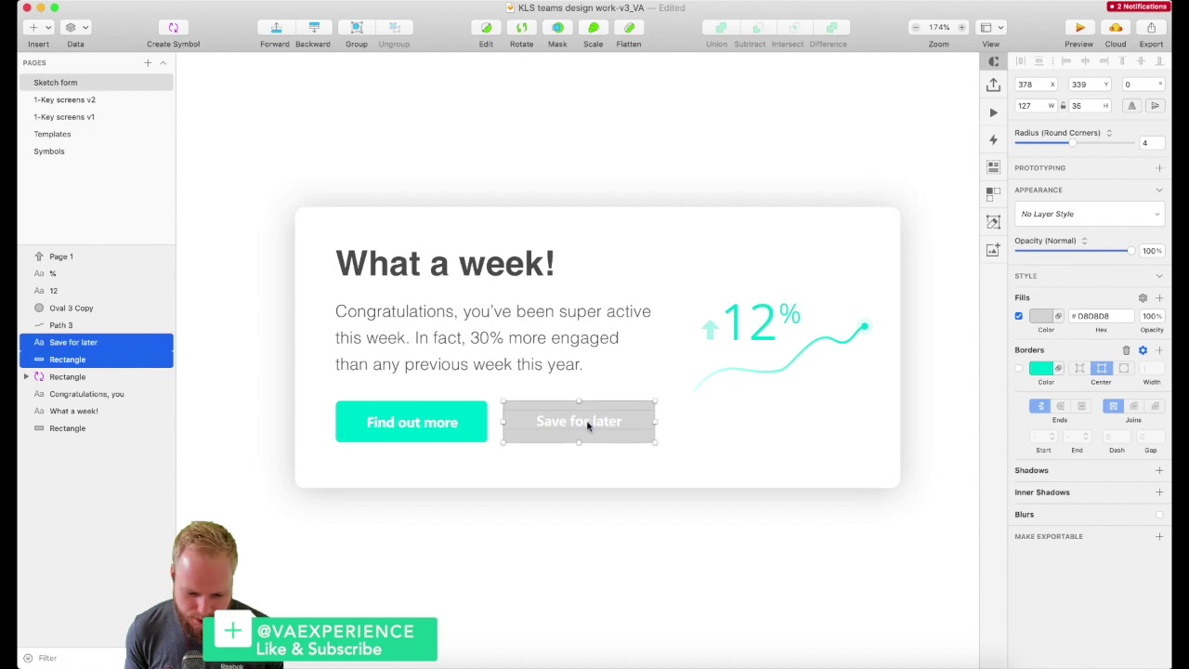
Step: Create a btn/secondary symbol from the Save for later button with Left to Right Layout
right_click(580, 414)
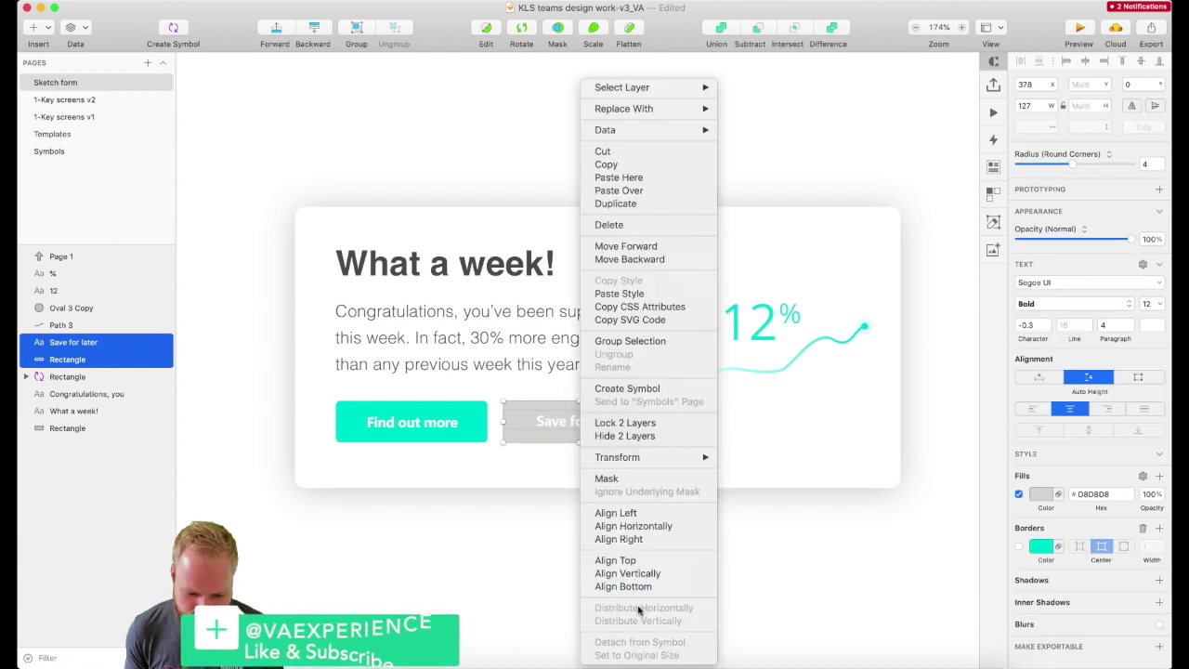
click(659, 388)
text(btn/secondary)
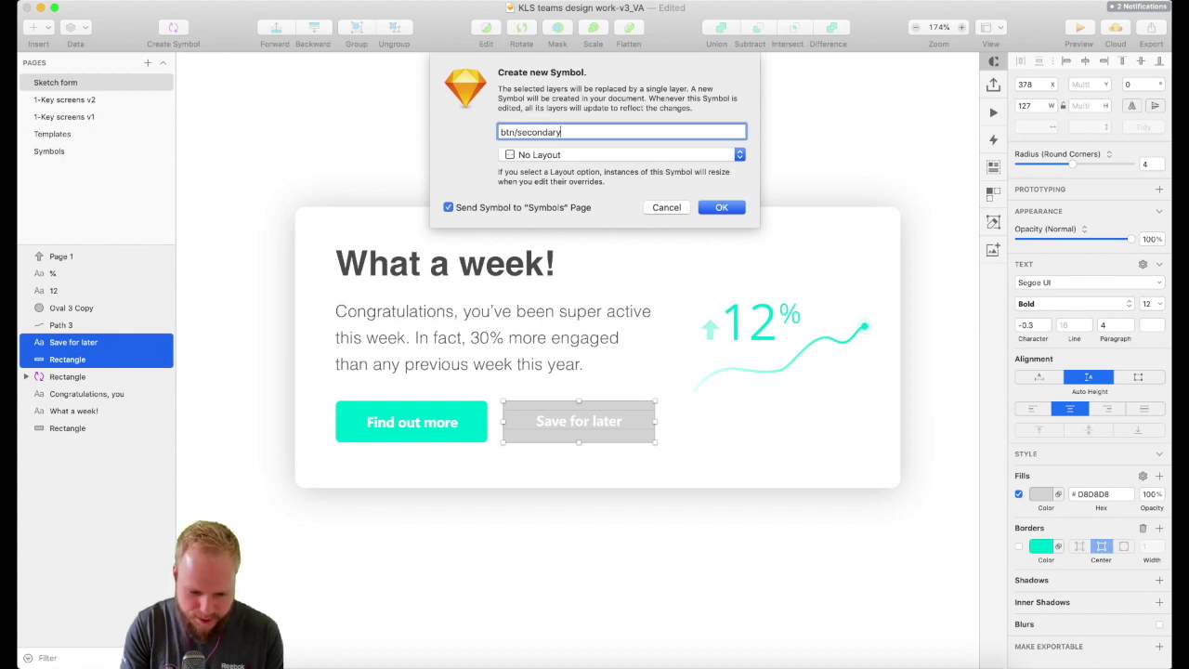
click(550, 155)
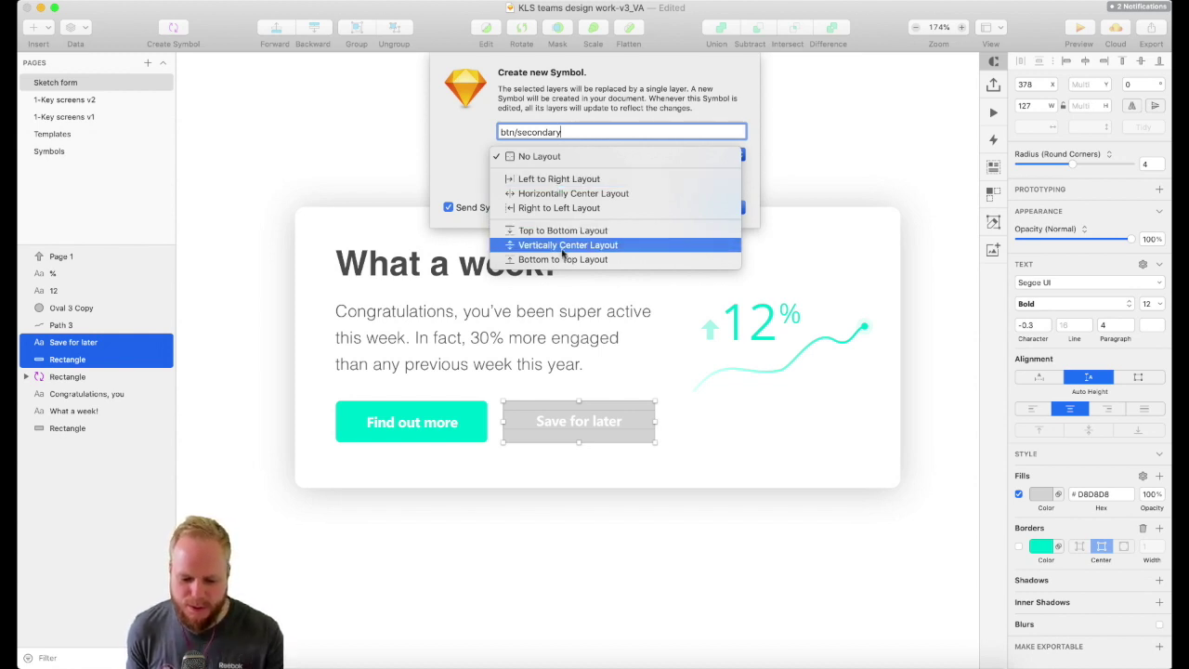
click(546, 180)
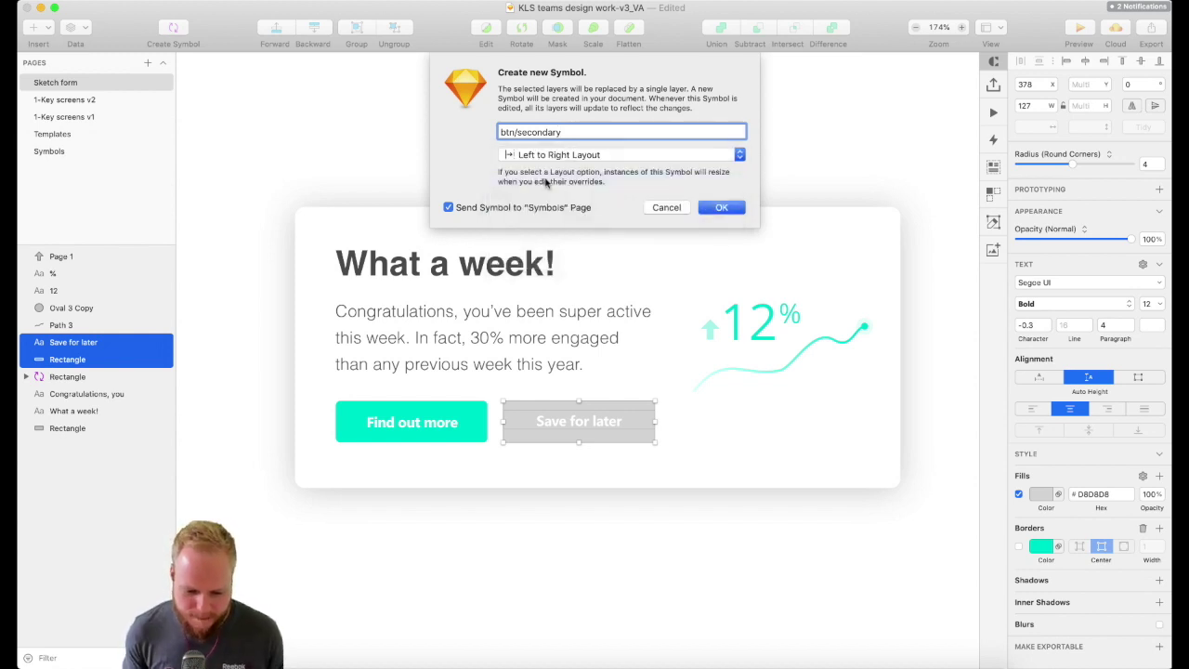
click(720, 209)
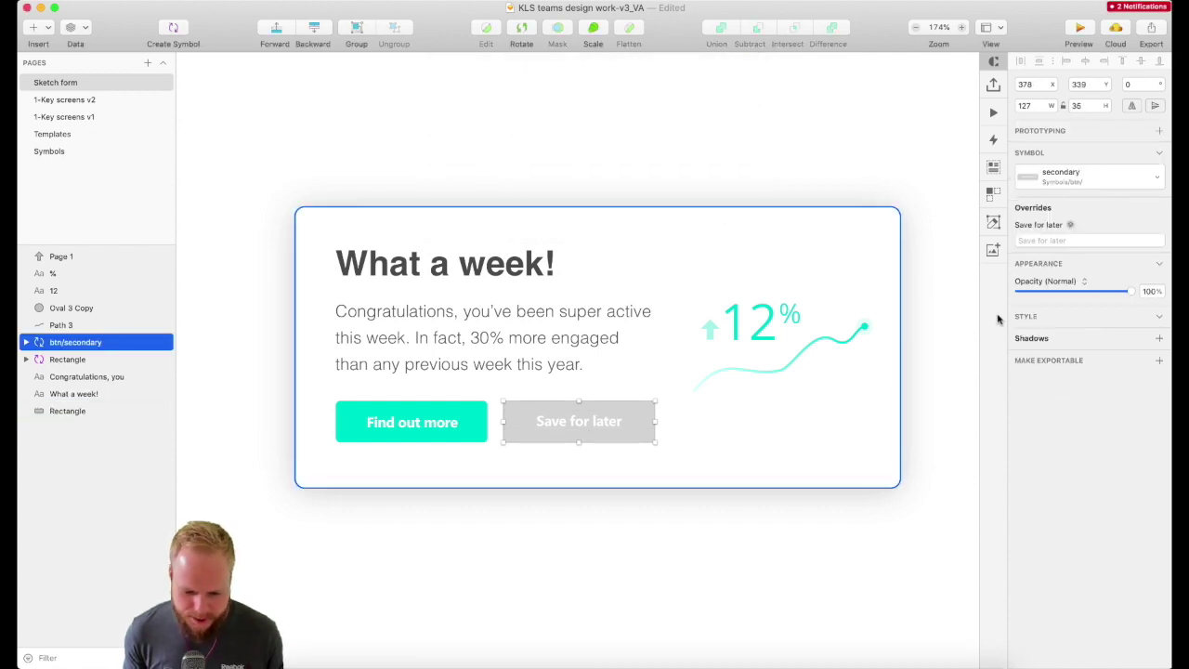
click(1070, 240)
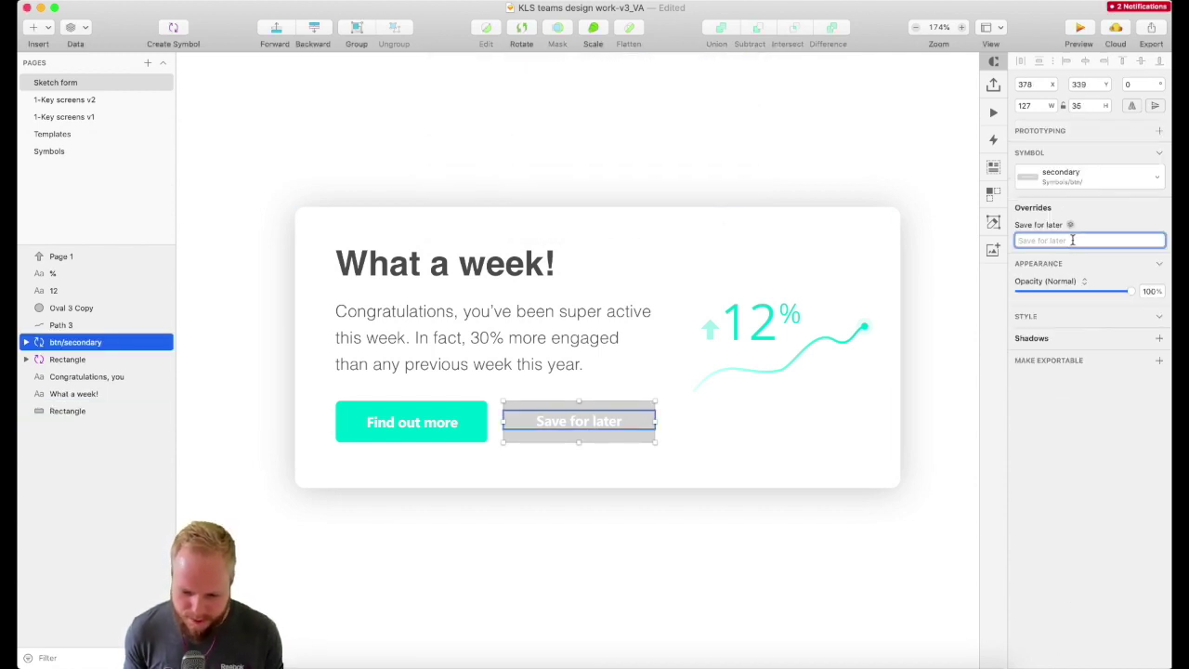
click(591, 500)
click(608, 431)
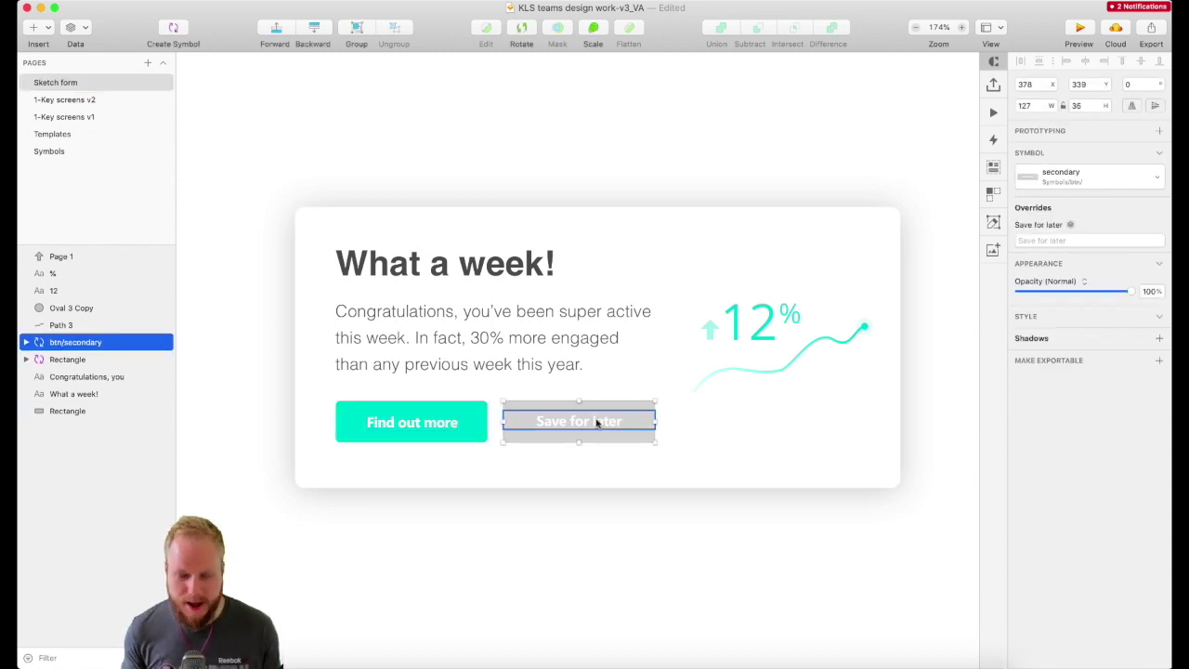
Step: Select both the Find out more and Save for later button symbols
key(Tab)
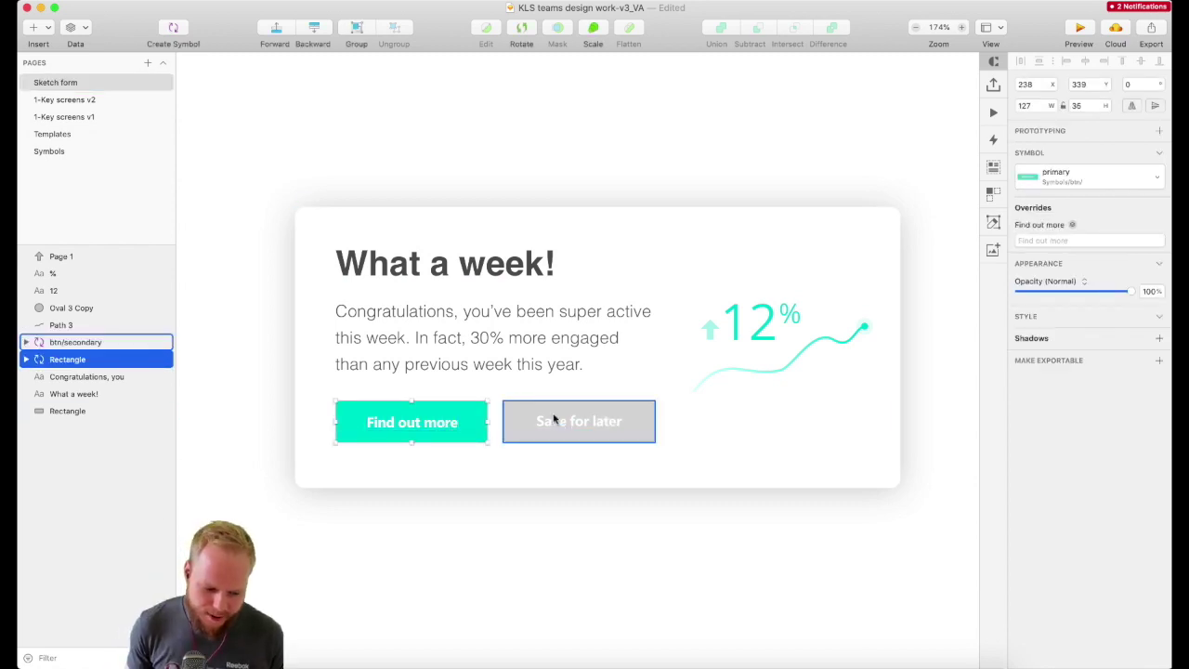
click(557, 420)
shift+click(452, 420)
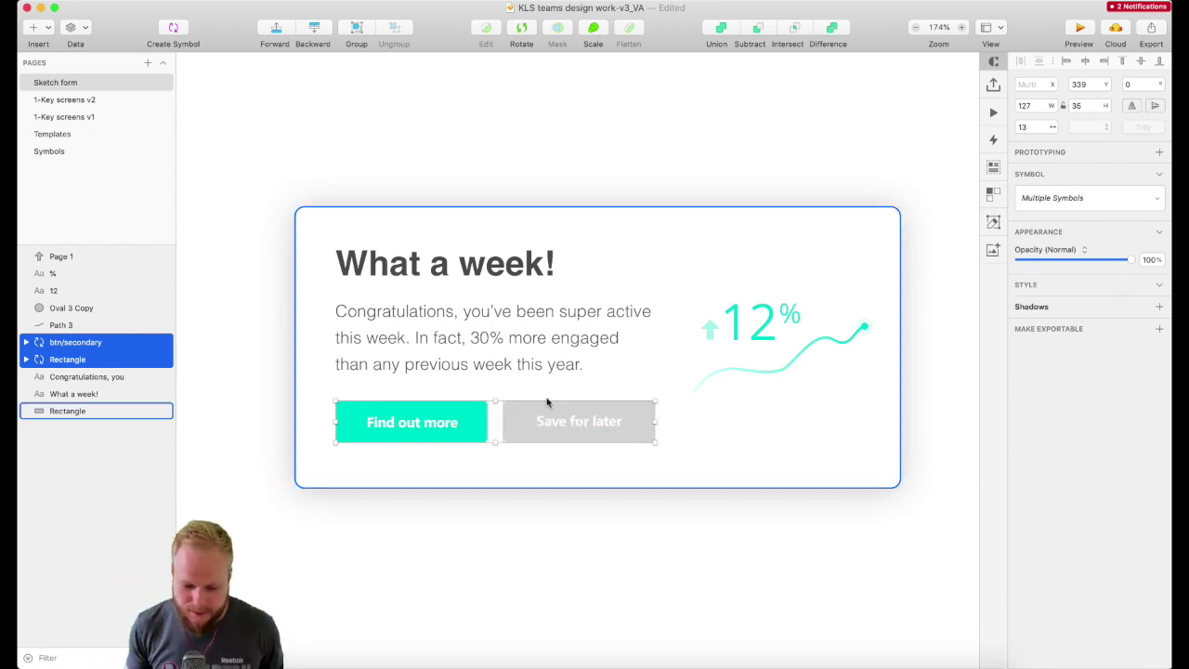
Step: Start a new symbol from both buttons named buttons/twins with Left to Right Layout
right_click(568, 440)
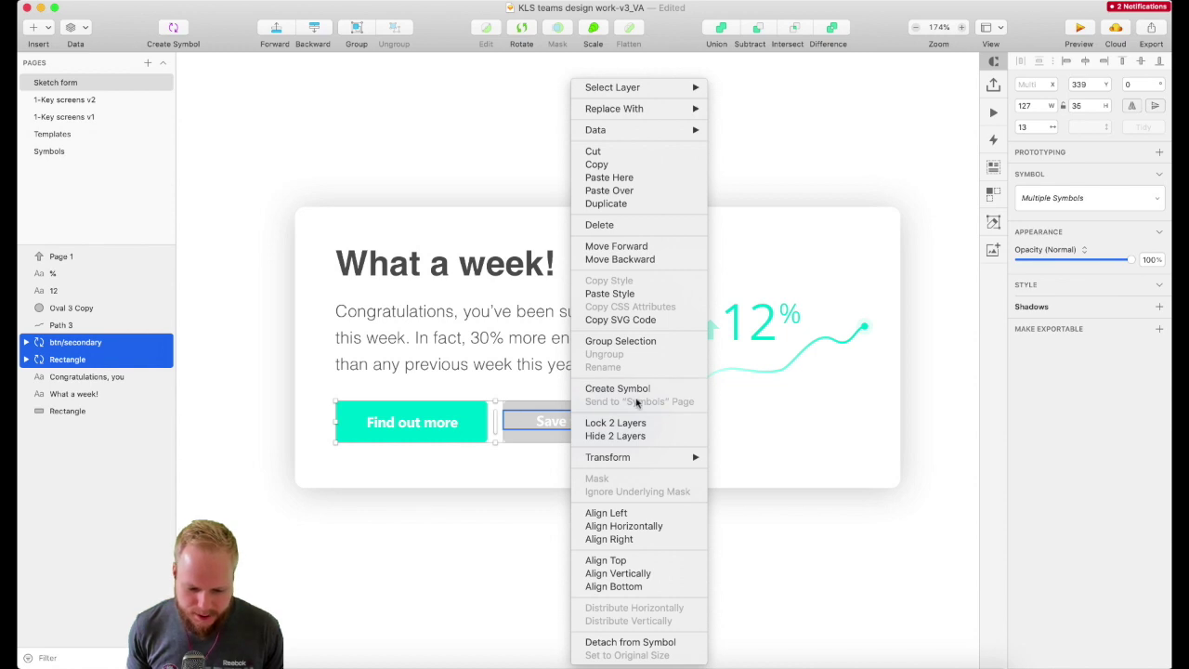
click(603, 388)
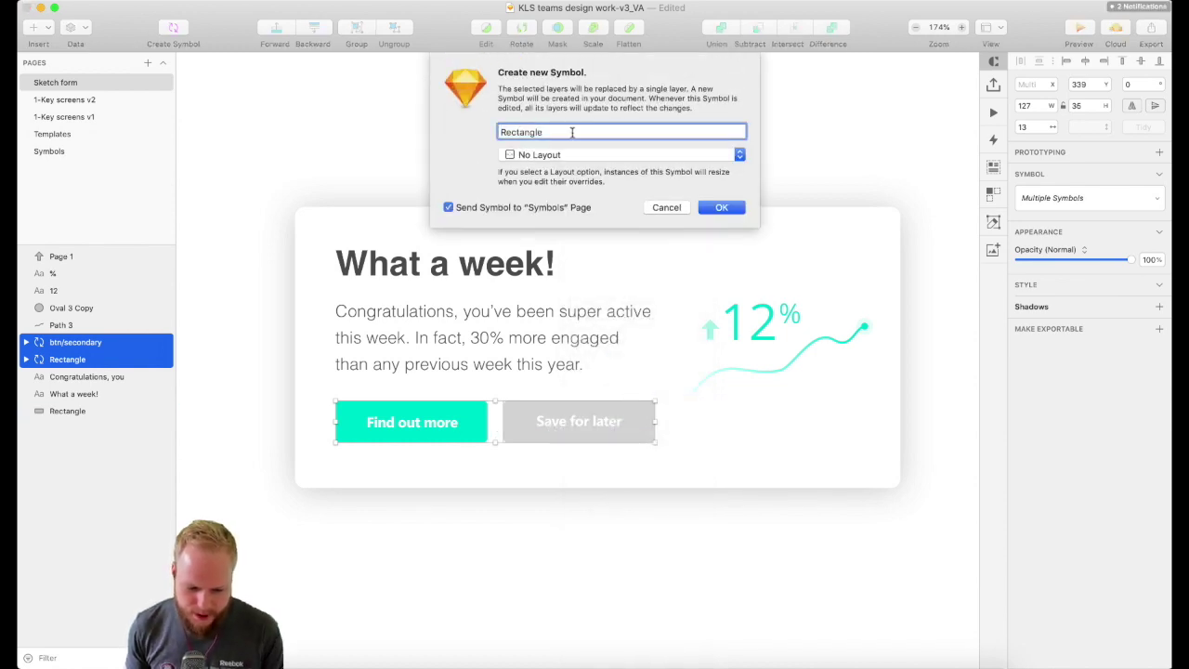
text(buttons/twins)
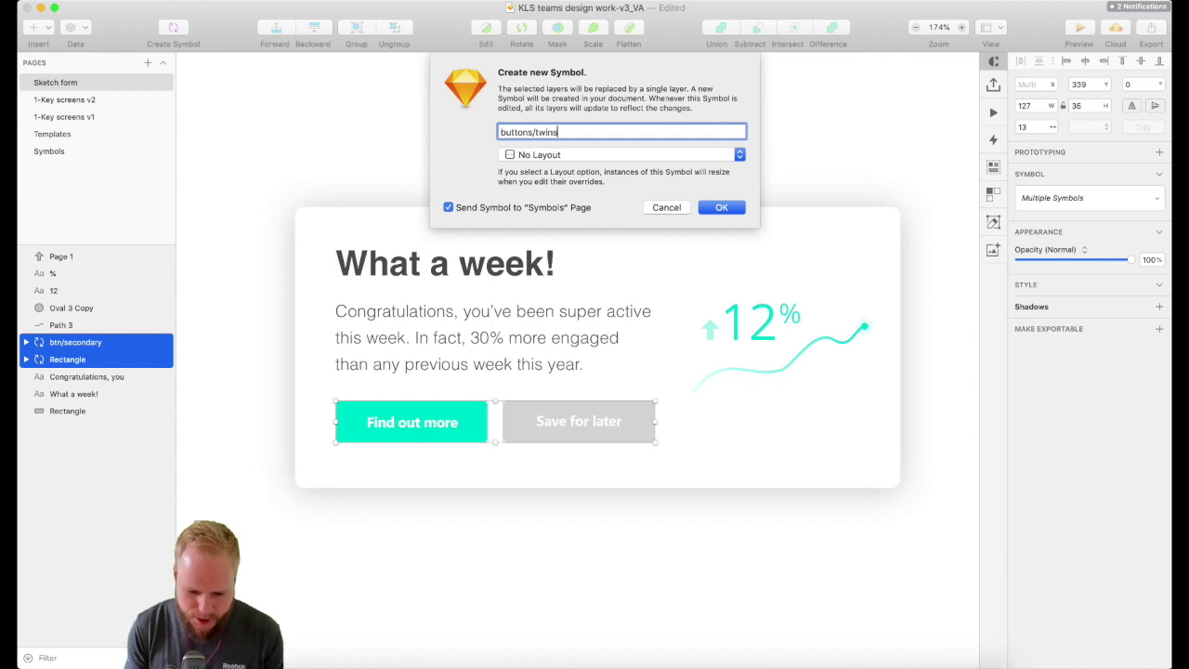
click(528, 156)
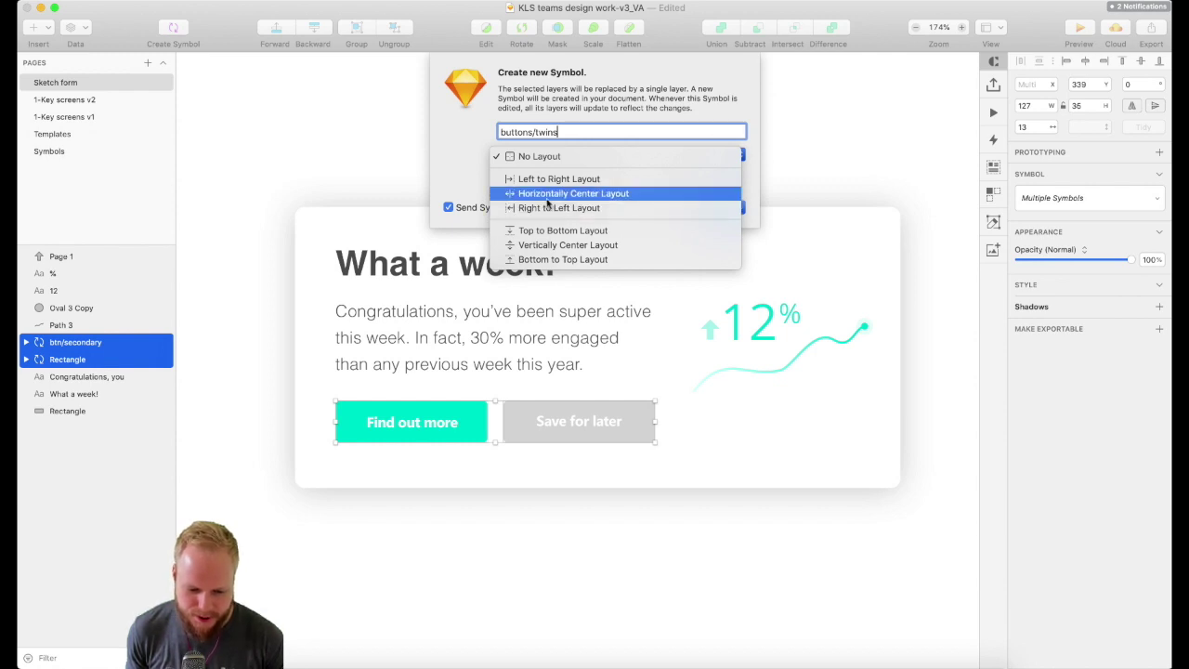
click(539, 195)
click(555, 155)
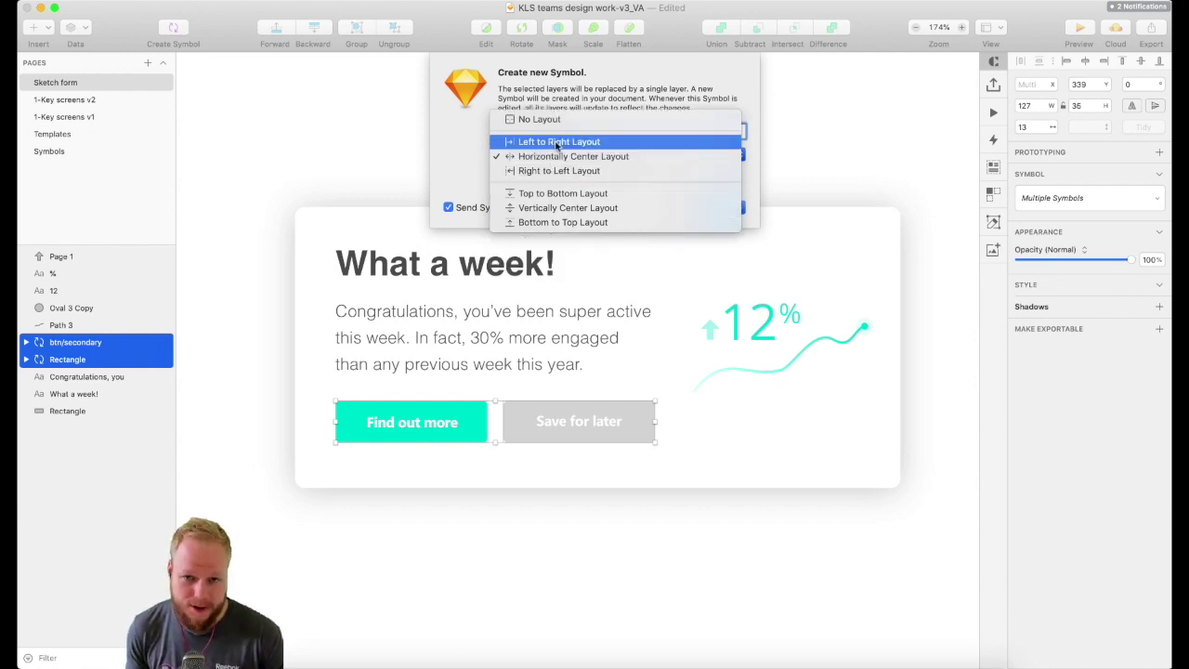
click(557, 142)
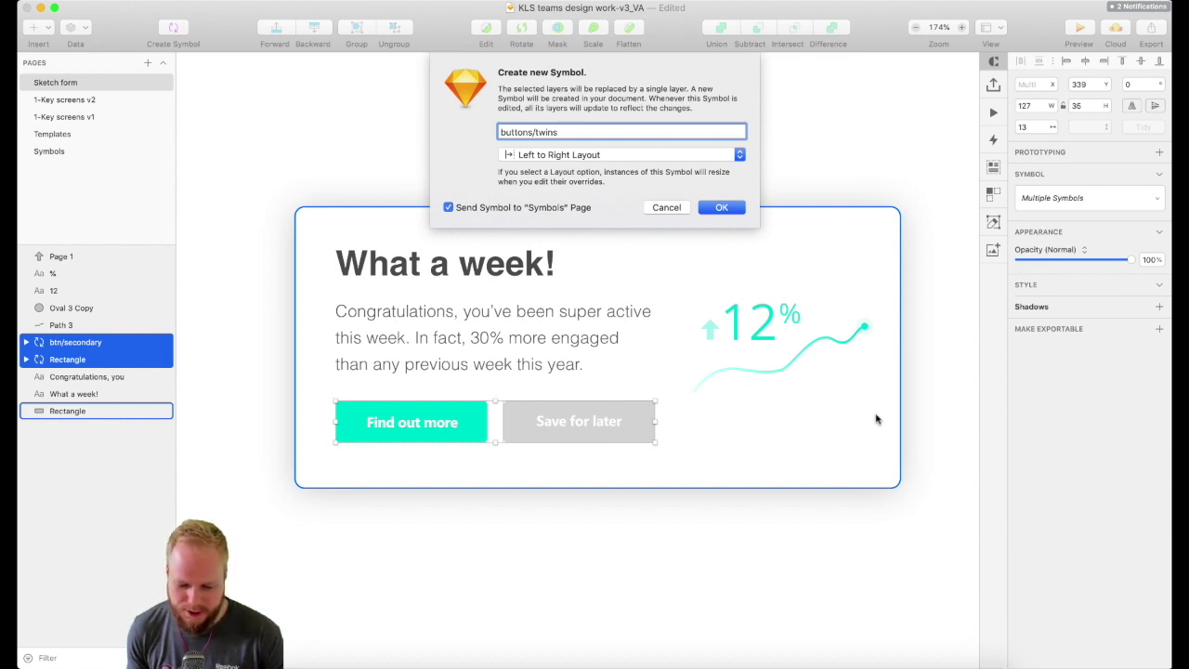
Step: Create the buttons/twins symbol and set the first label override to 'Button 1 override hello the'
key(Return)
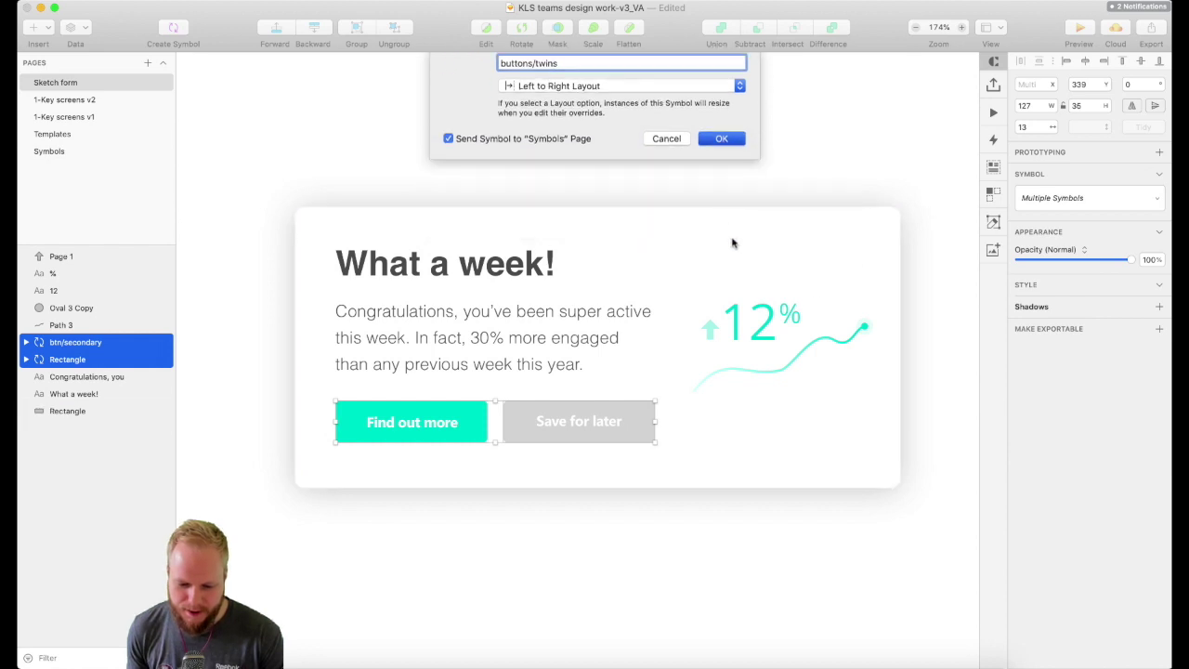
click(1091, 272)
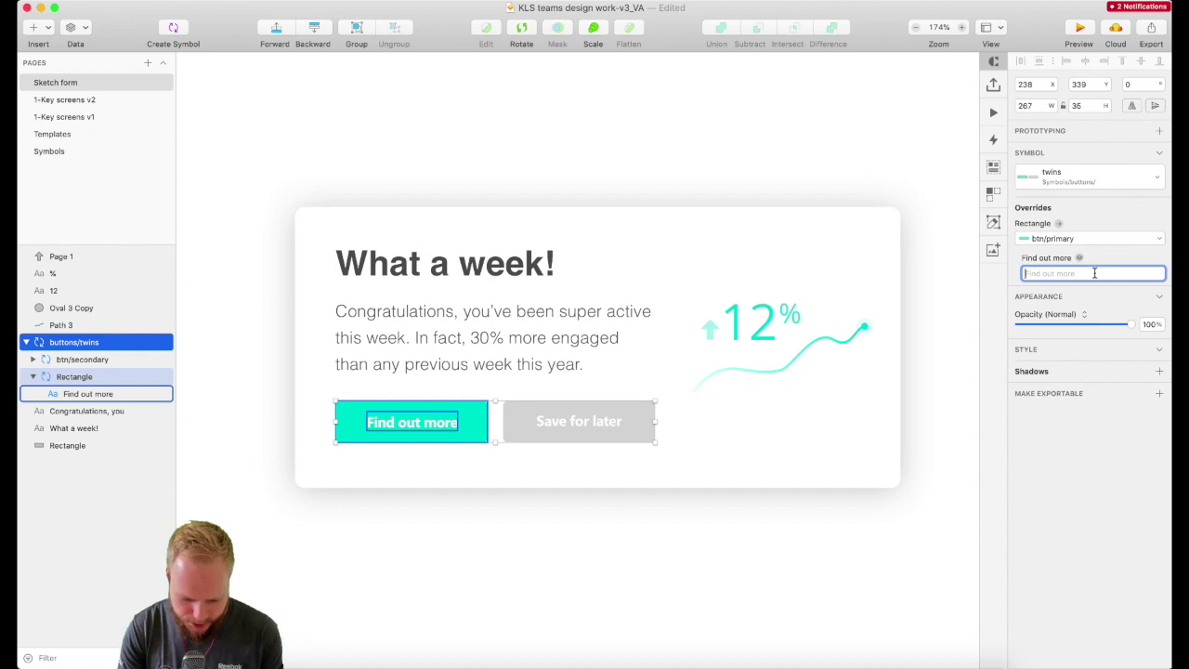
text(Button 1 override hello there)
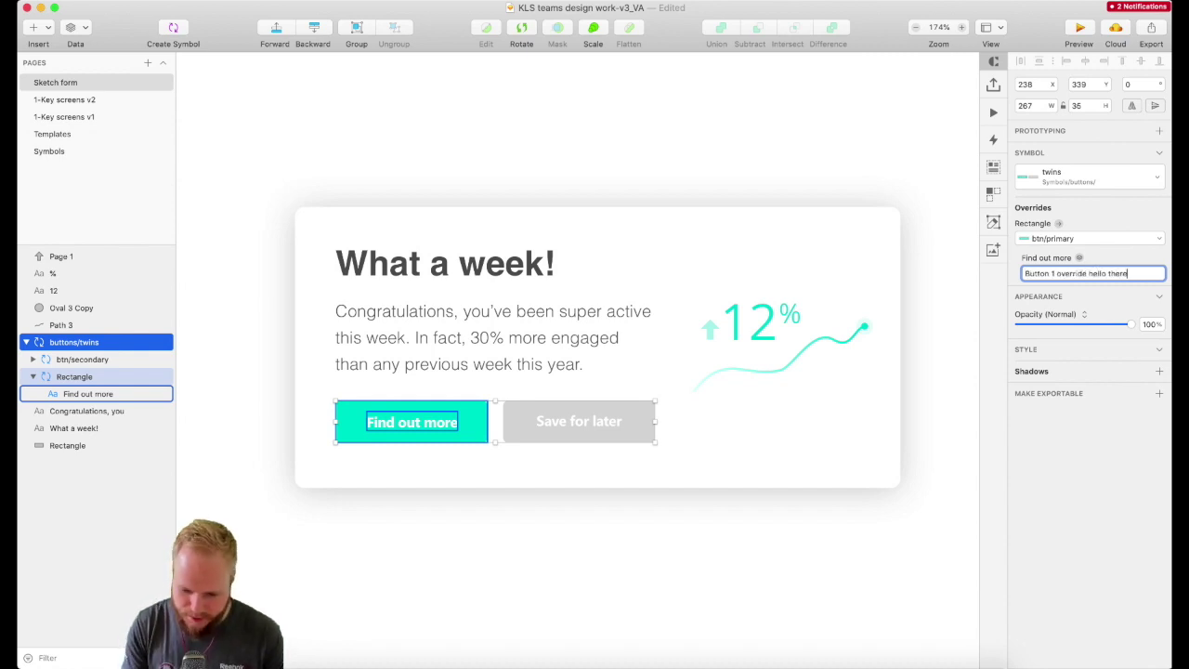
key(Return)
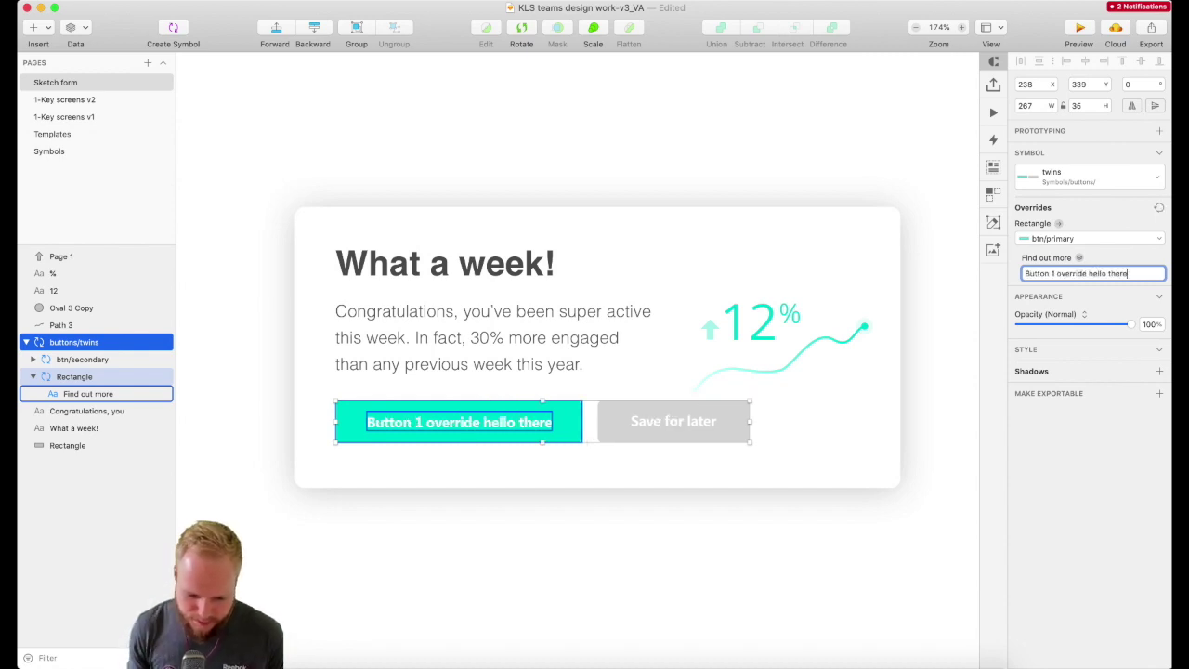
key(Escape)
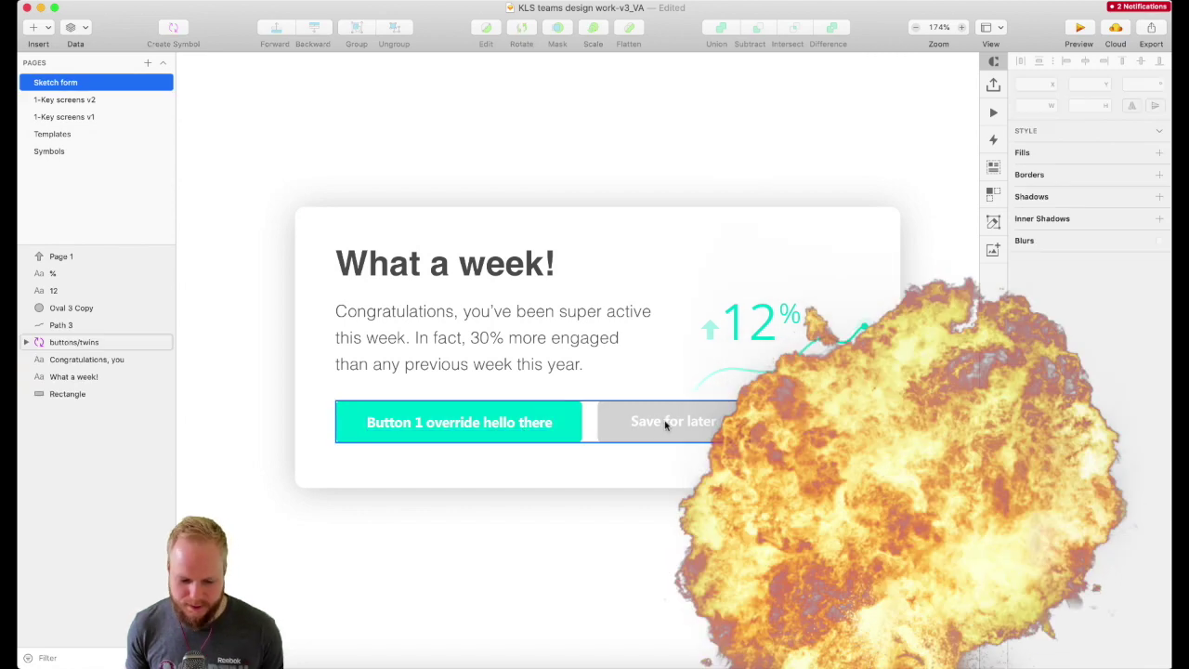
Step: Enter a longer test label in the Save for later button's text override
click(665, 425)
double_click(674, 422)
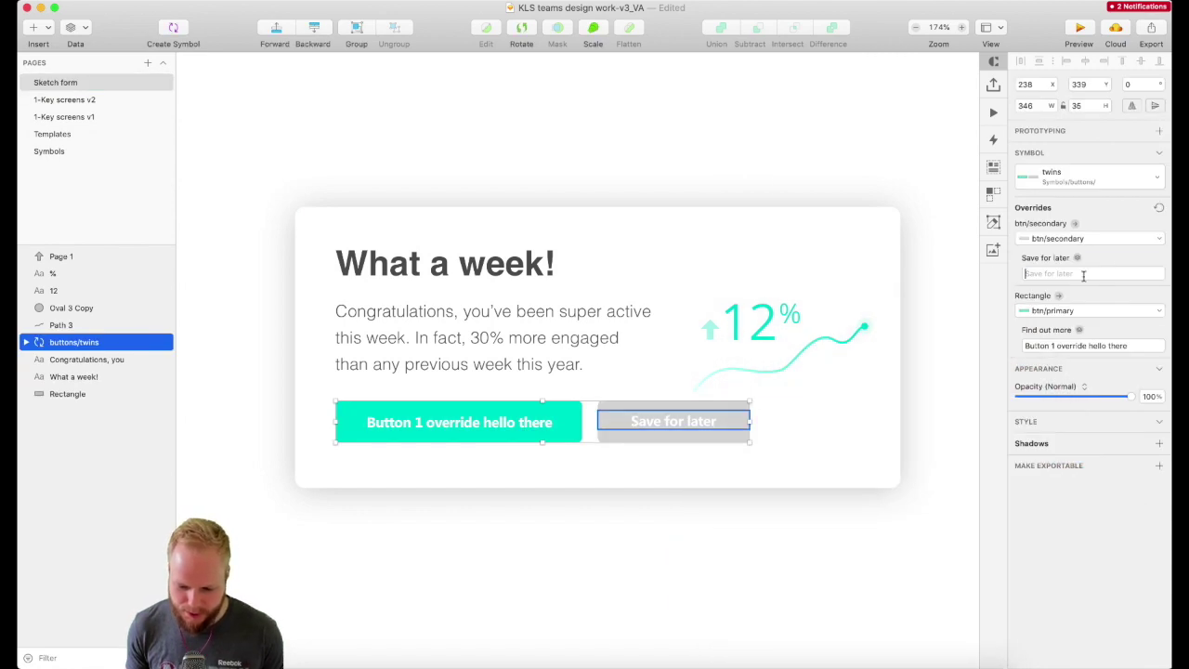
click(674, 423)
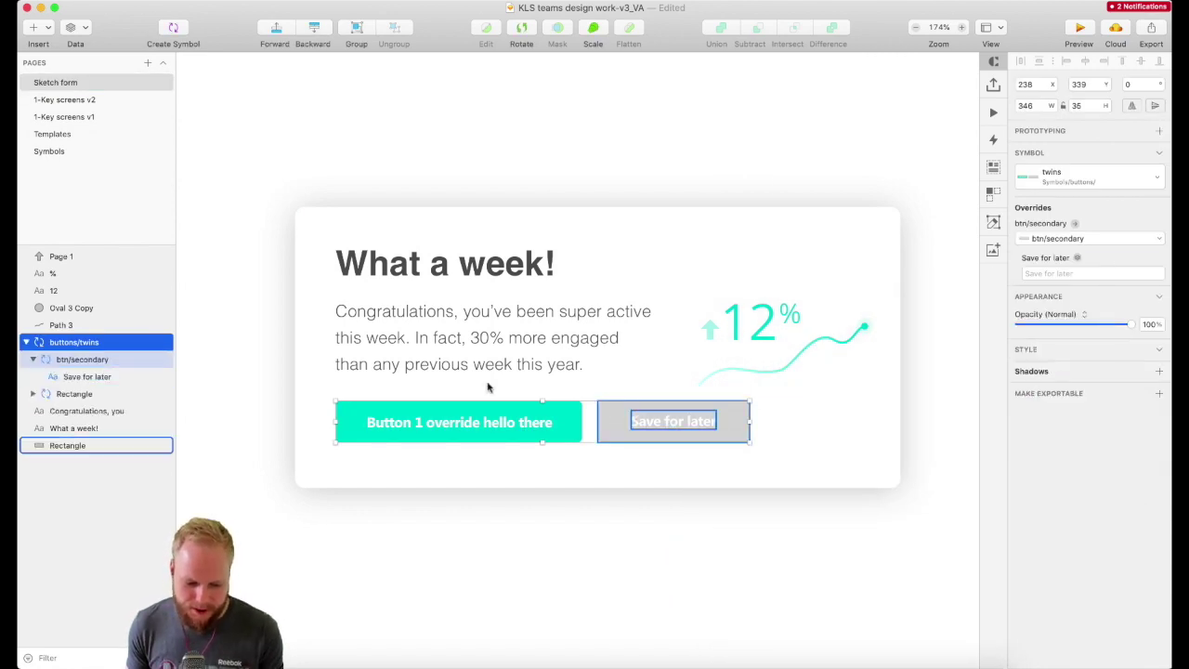
click(82, 374)
click(1092, 273)
text(ashghs)
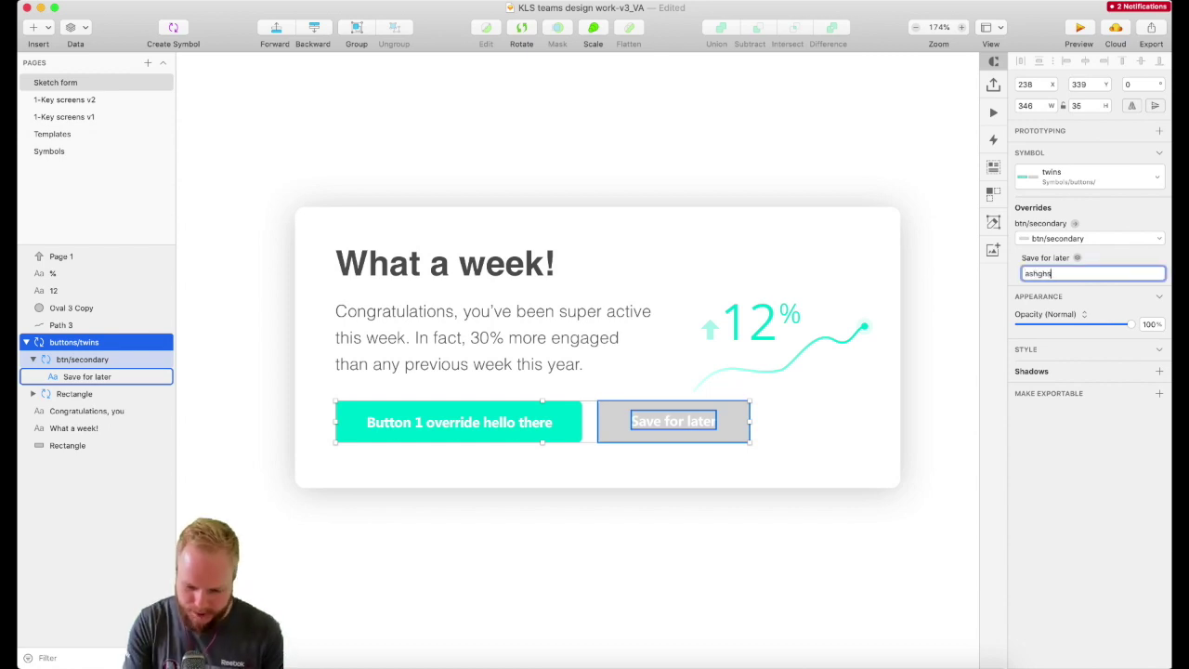
key(BackSpace)
key(BackSpace)
key(BackSpace)
text(Button 2 override hello there)
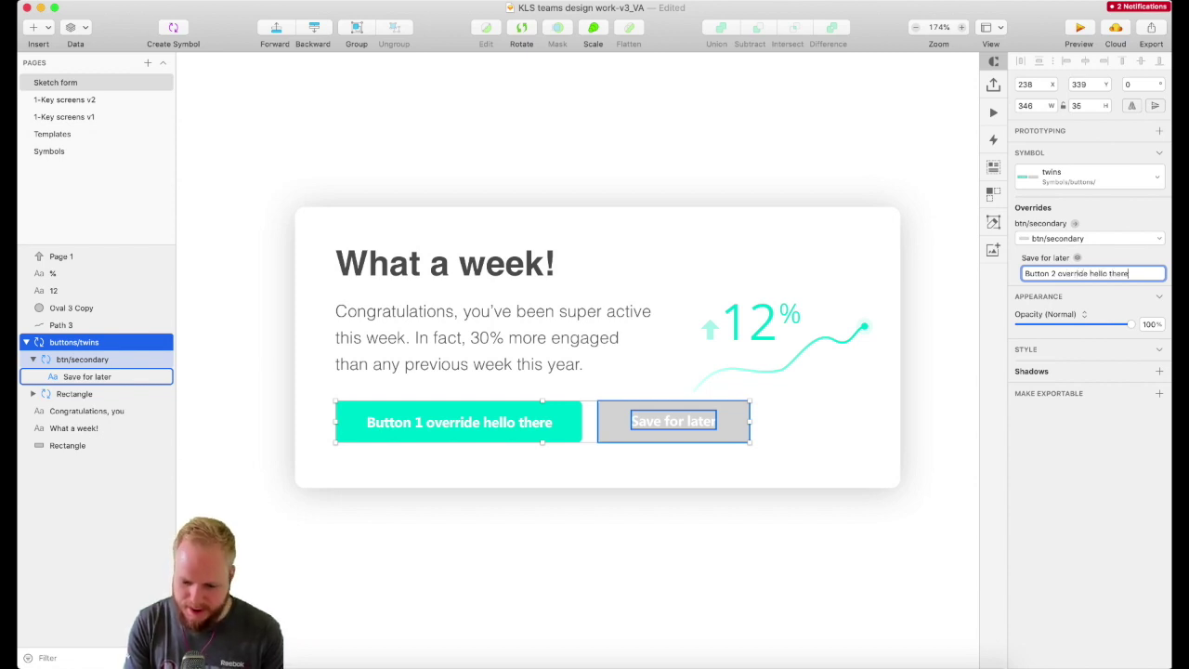
key(Return)
Step: Reset all buttons/twins overrides back to their original labels
key(Escape)
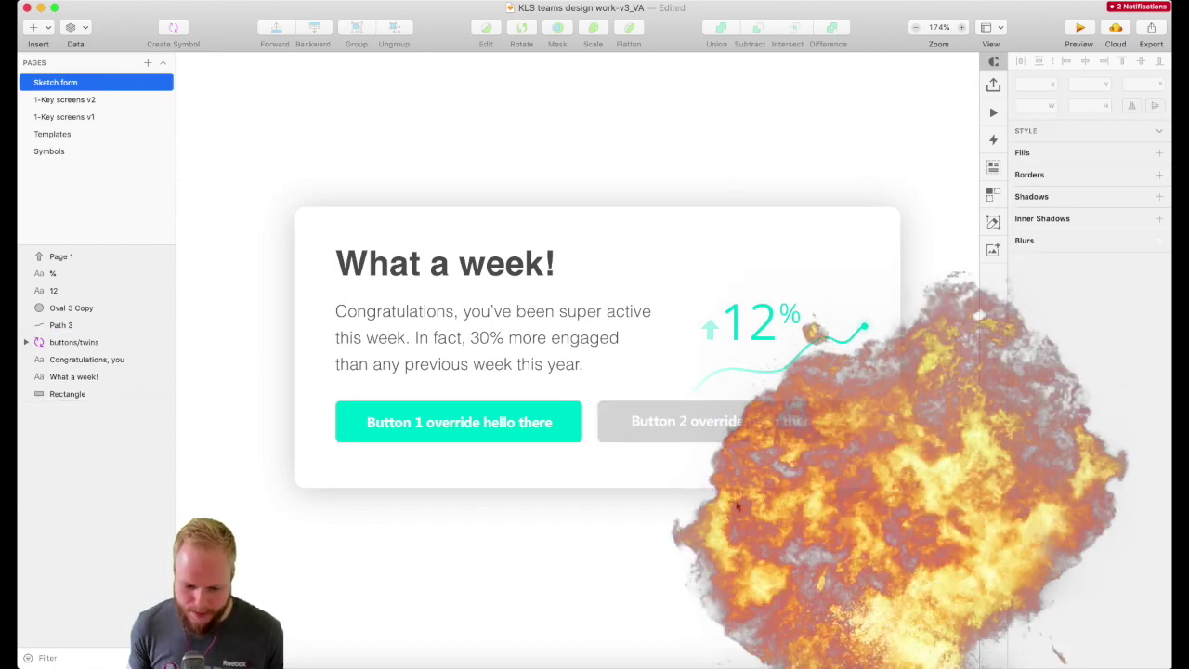
click(722, 437)
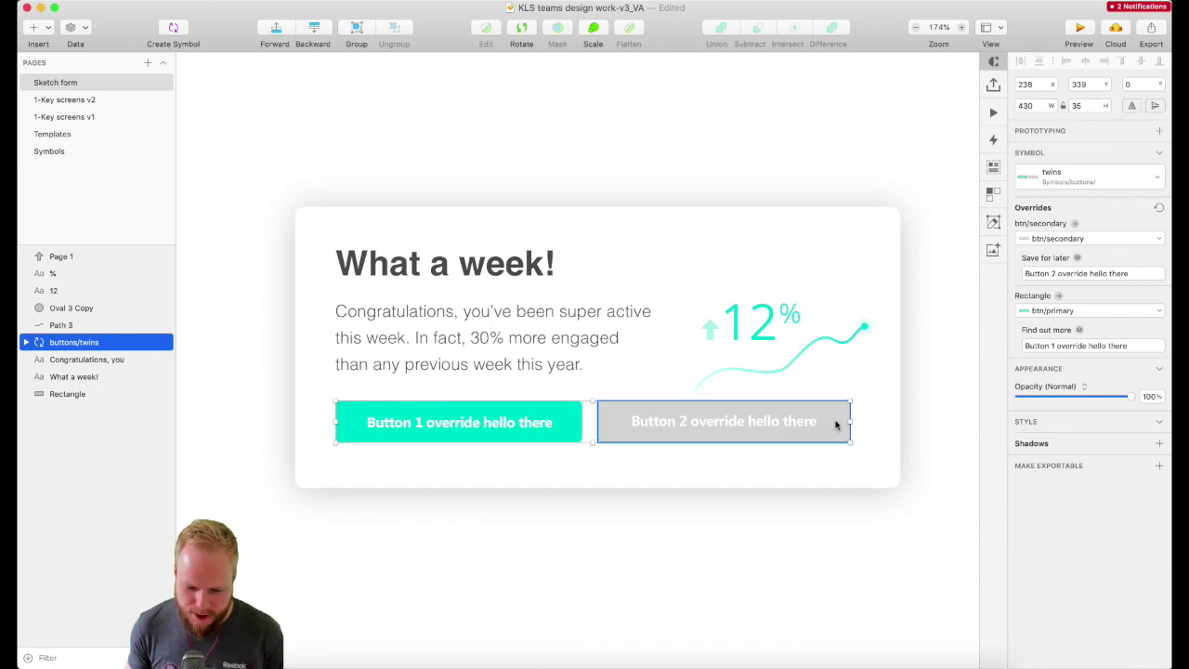
click(1158, 207)
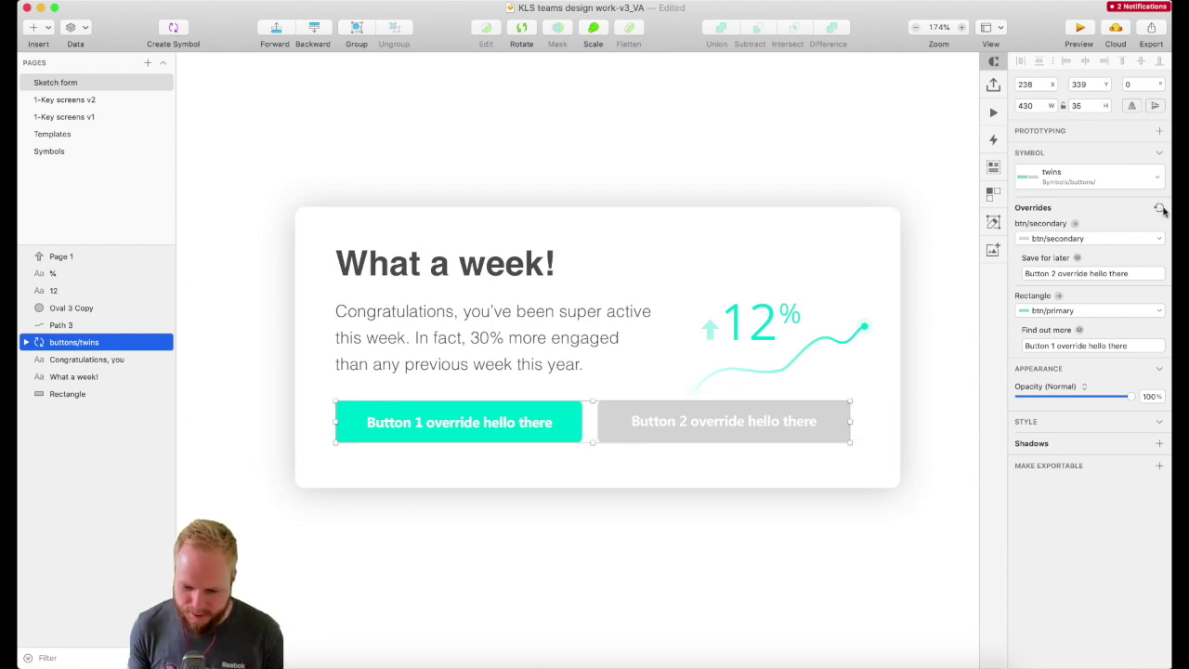
click(475, 492)
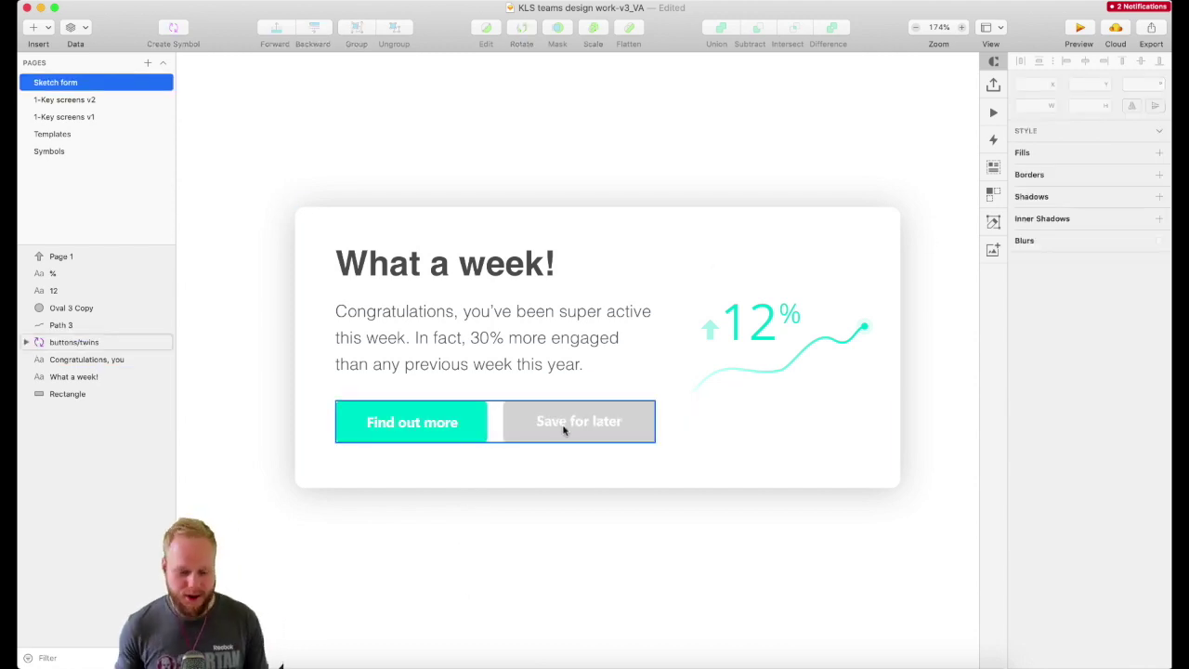
click(880, 225)
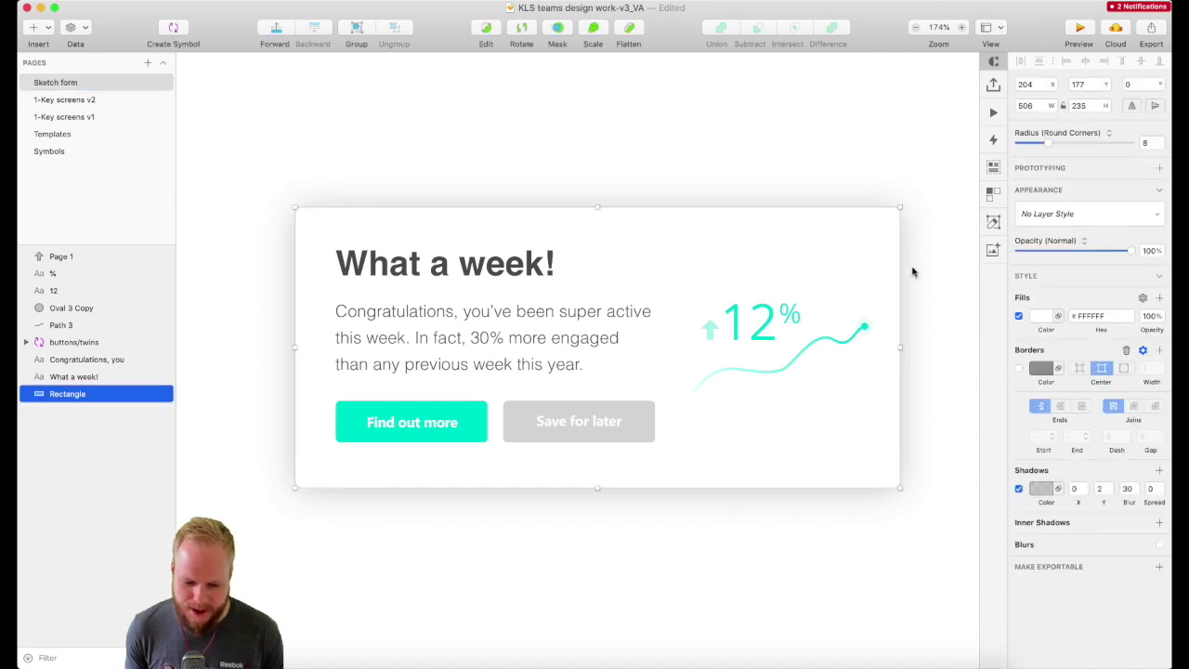
shift+click(531, 422)
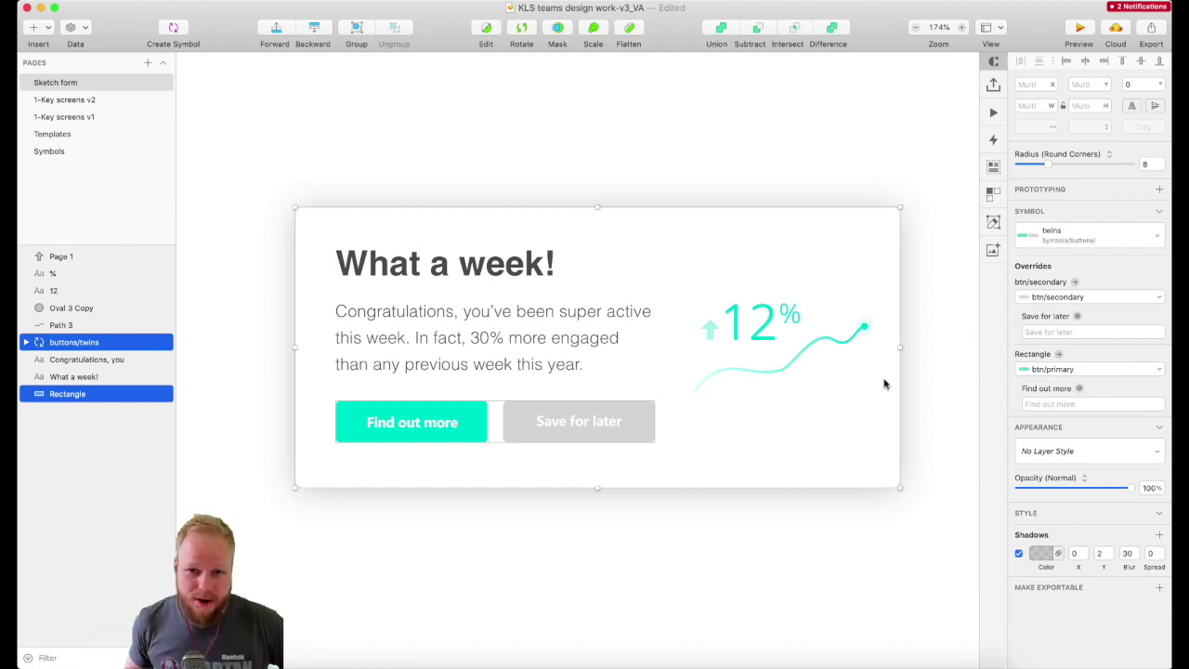
click(457, 496)
click(474, 421)
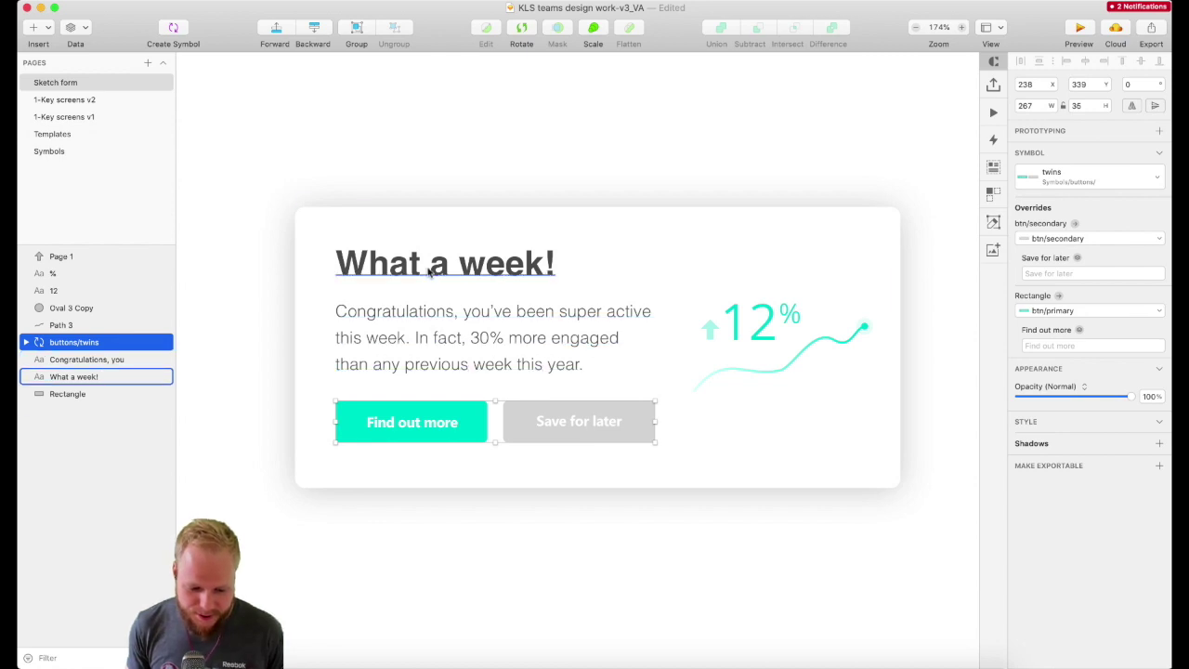
Step: Turn the What a week! headline into a symbol named headline1
click(706, 256)
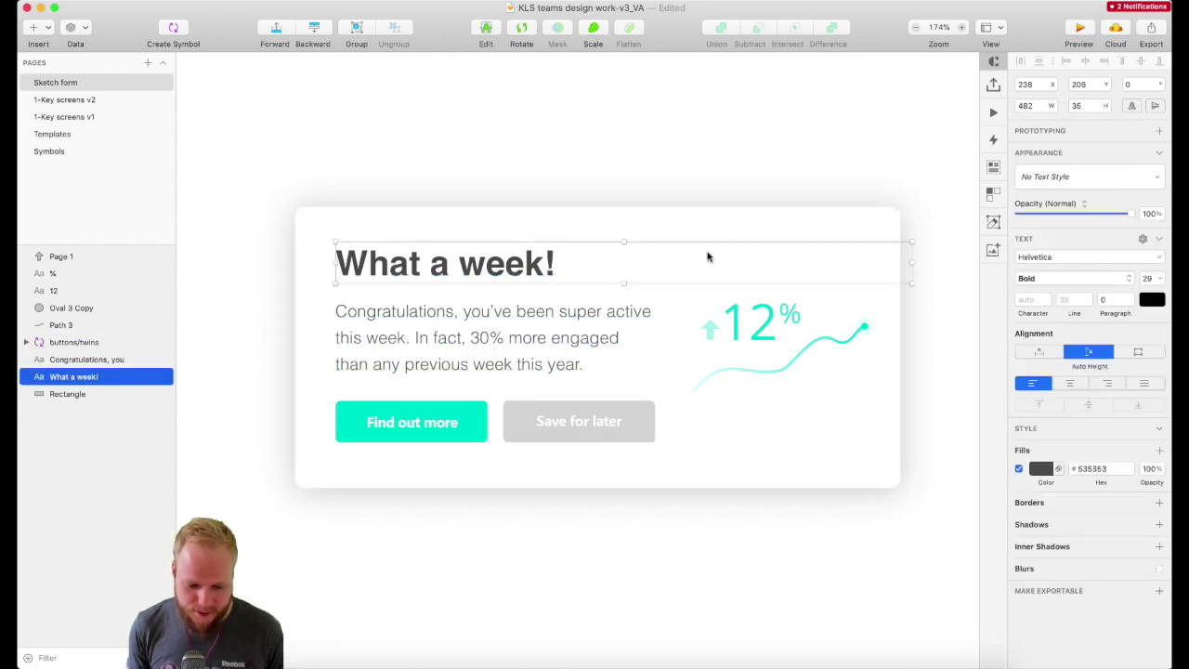
click(645, 325)
shift+click(504, 262)
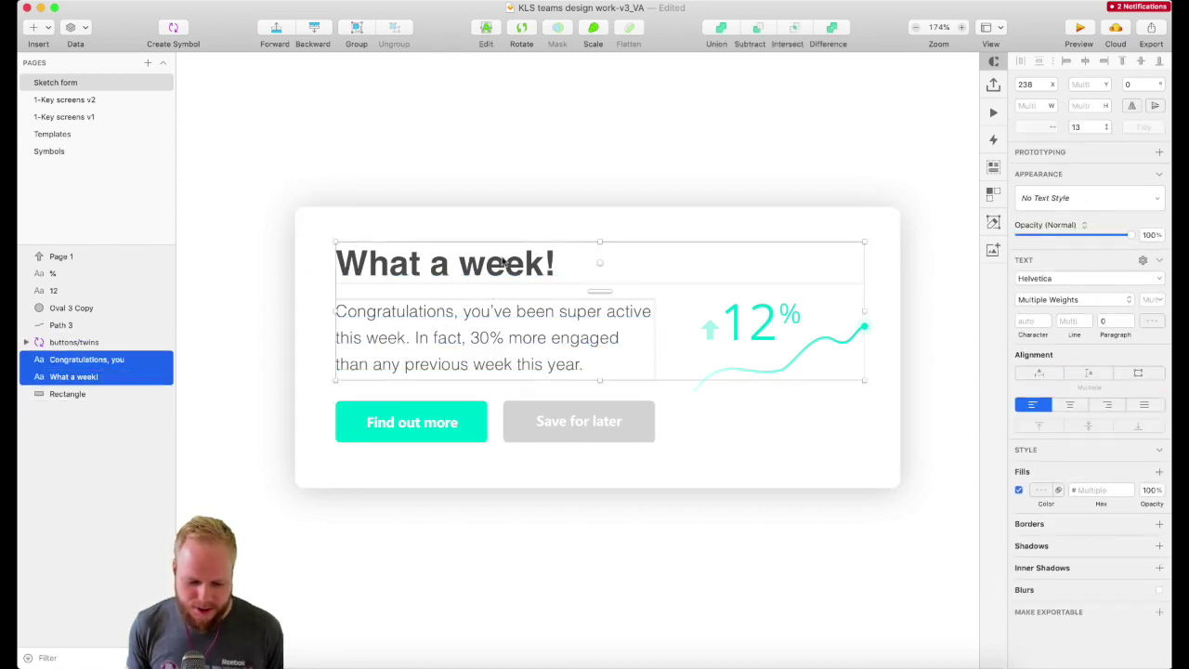
key(Escape)
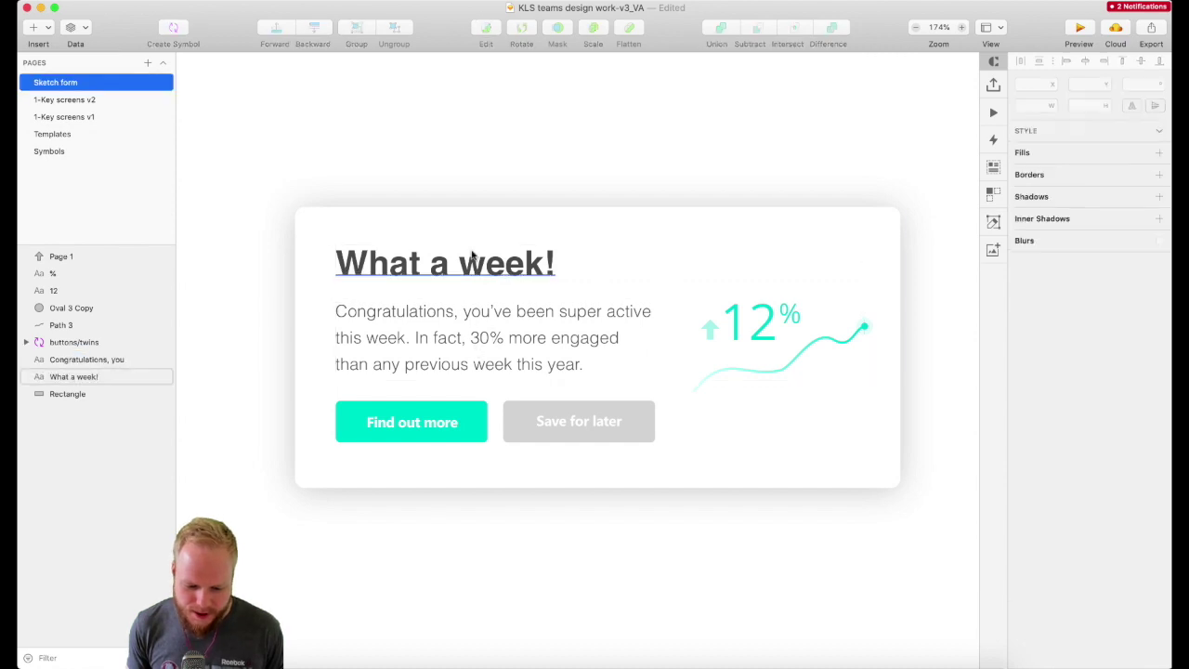
click(492, 269)
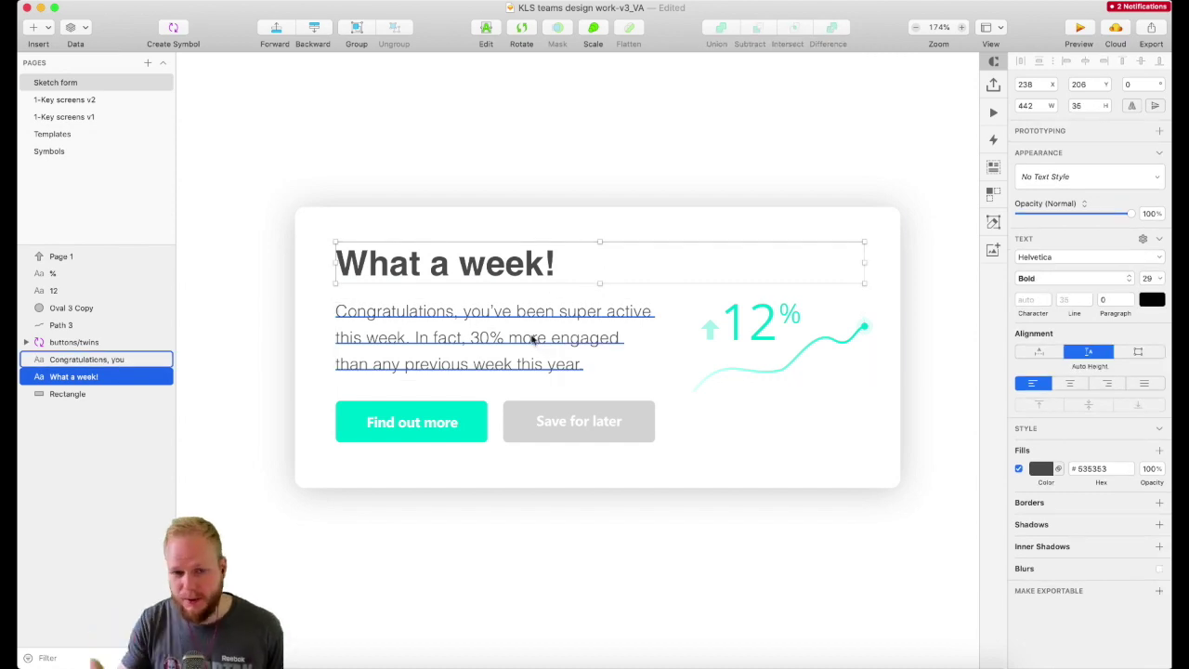
right_click(536, 270)
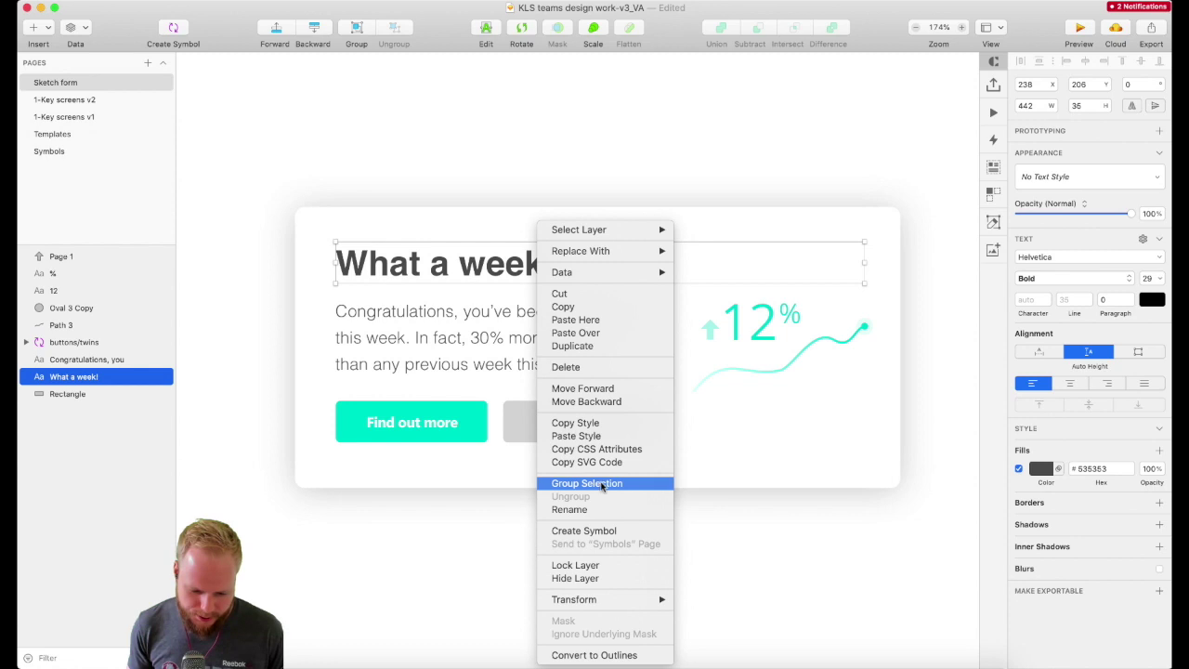
click(599, 530)
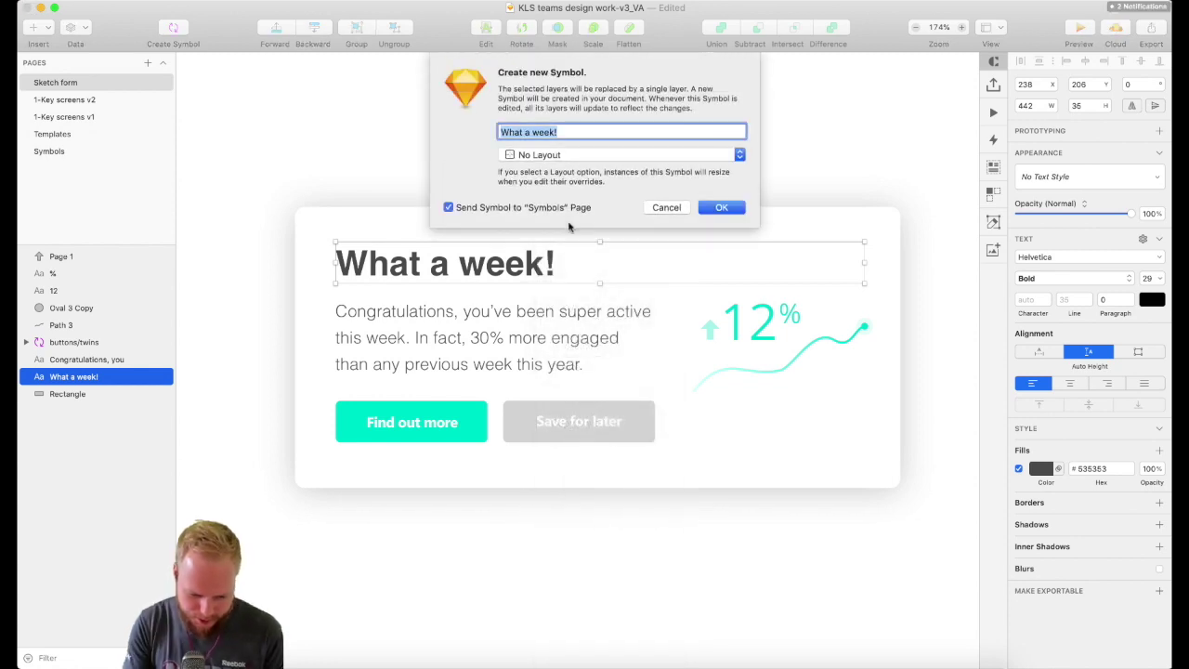
text(headline1)
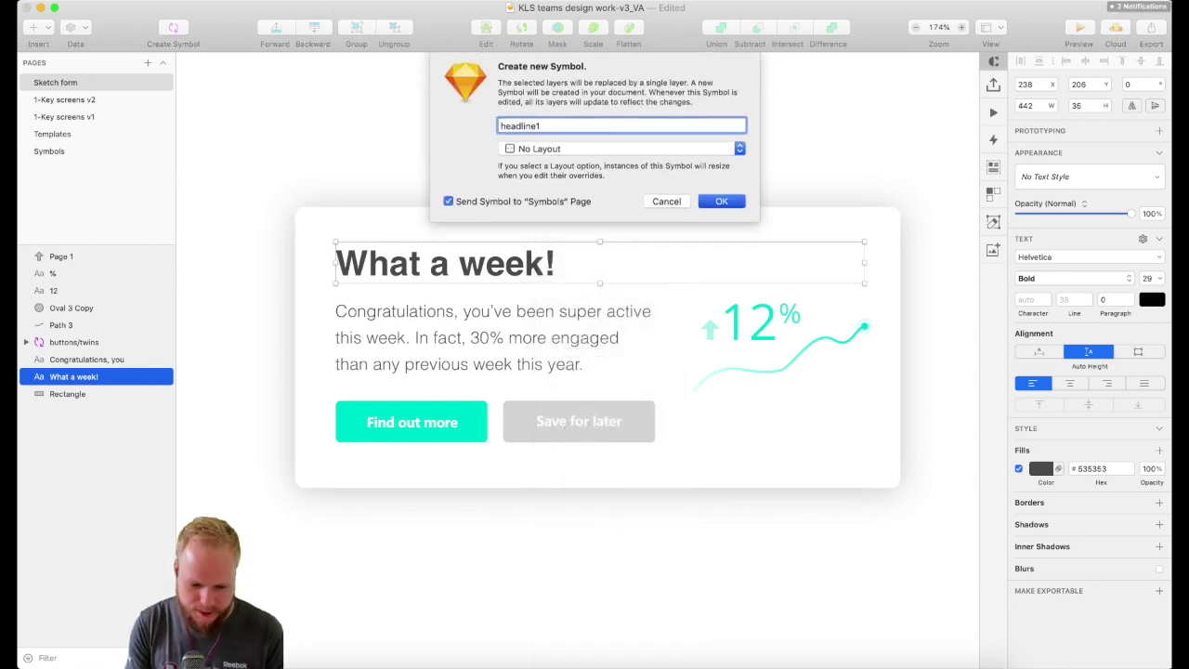
key(Return)
Step: Turn the Congratulations paragraph into a symbol named headline 2
click(549, 363)
right_click(548, 356)
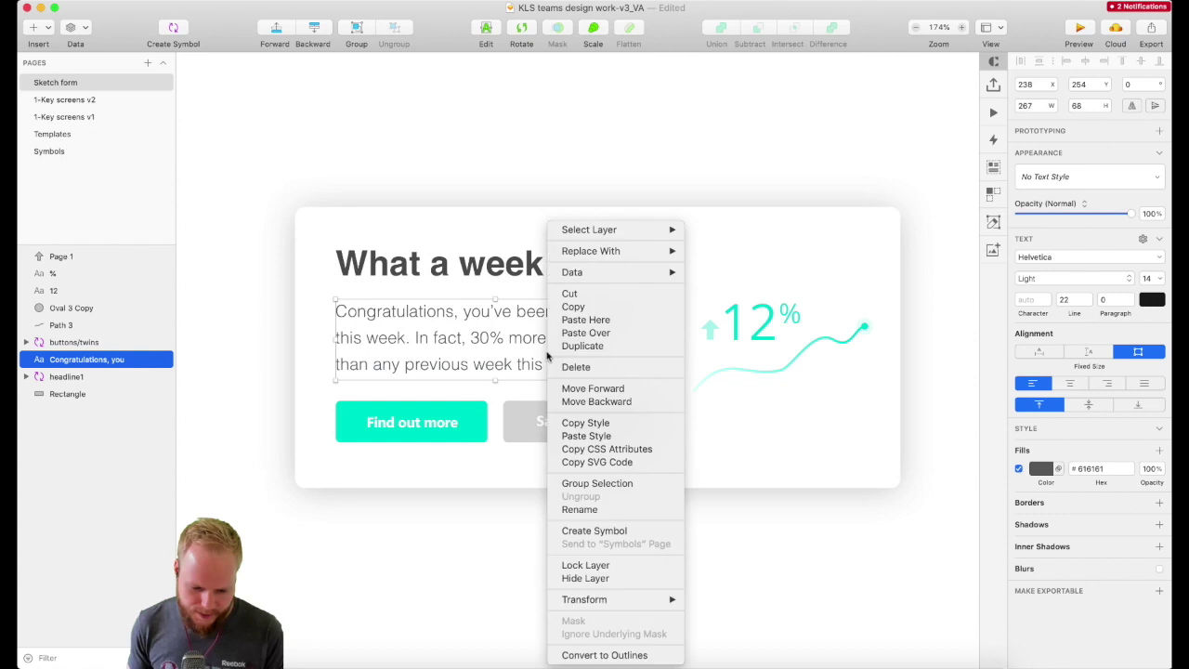
click(601, 531)
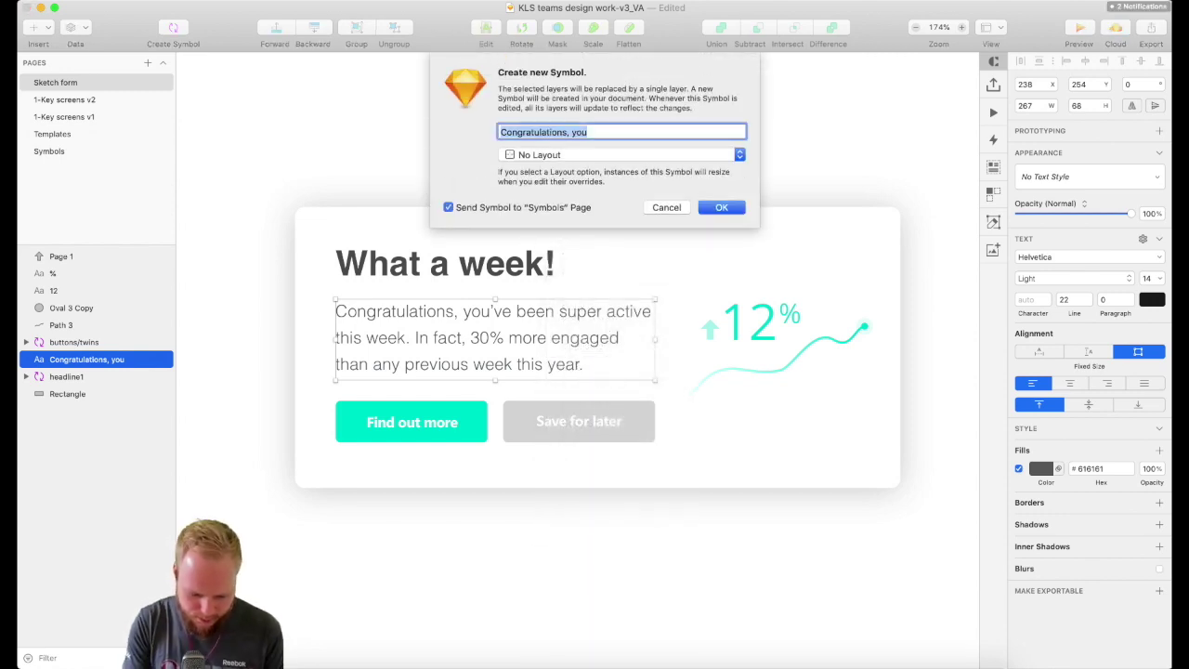
text(headline 2)
key(Return)
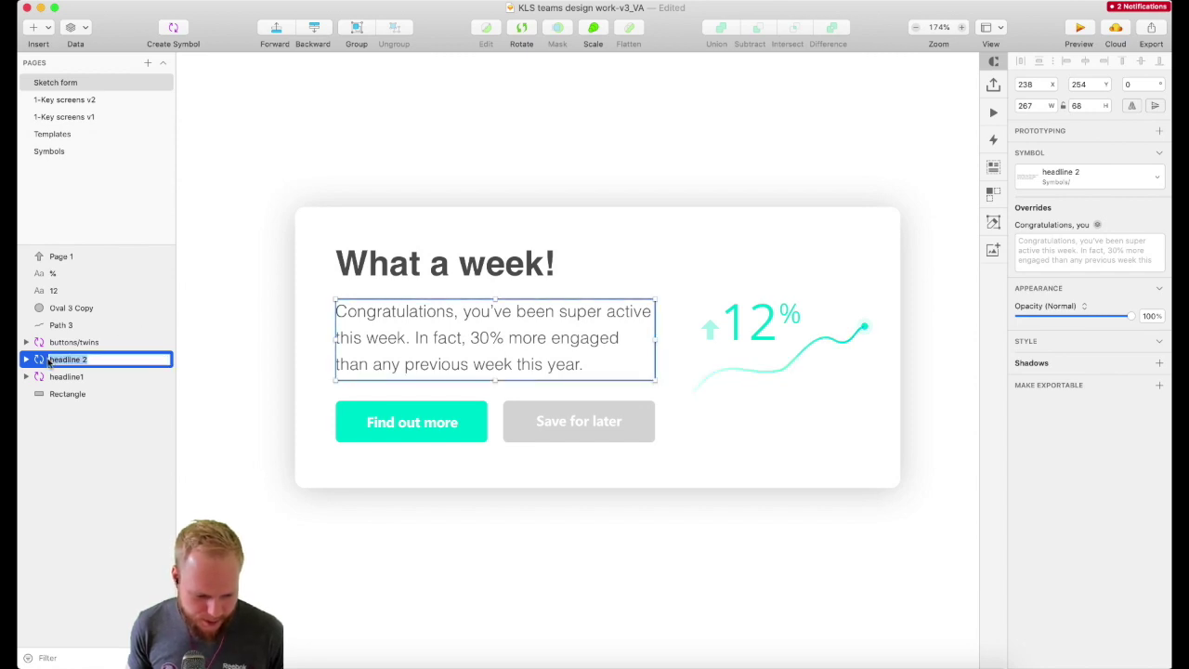
double_click(404, 322)
key(Escape)
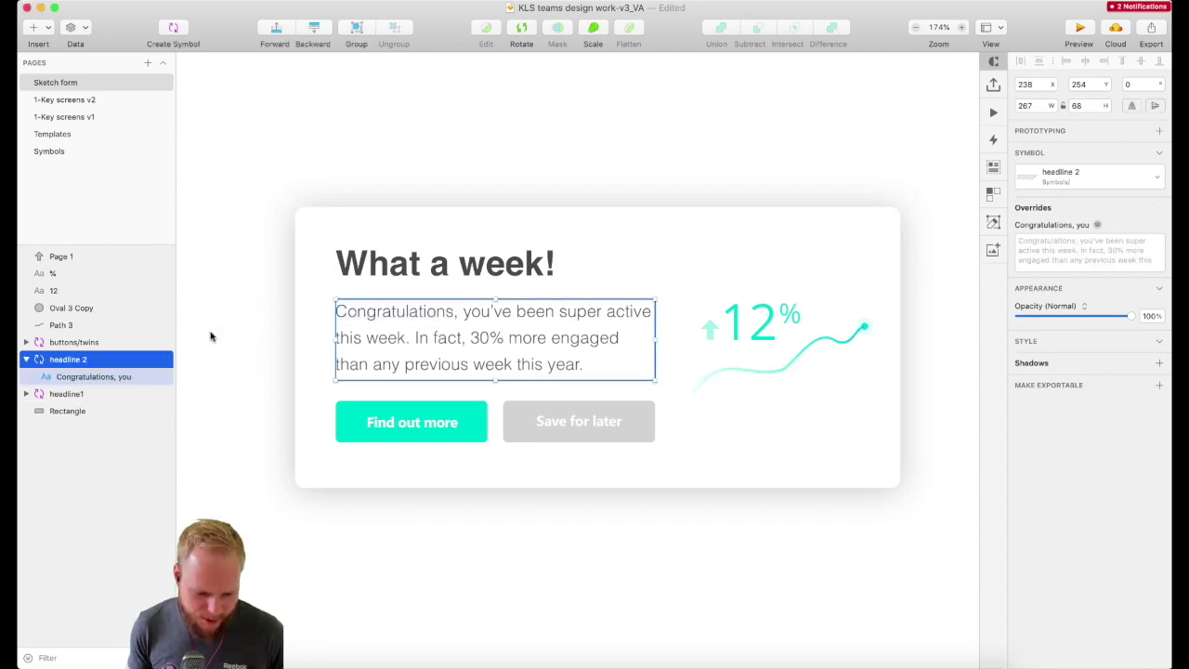
Step: On the Symbols page, give the headline1 master a vertical, top-to-bottom Smart Layout
click(51, 150)
scroll(632, 447, down, 5)
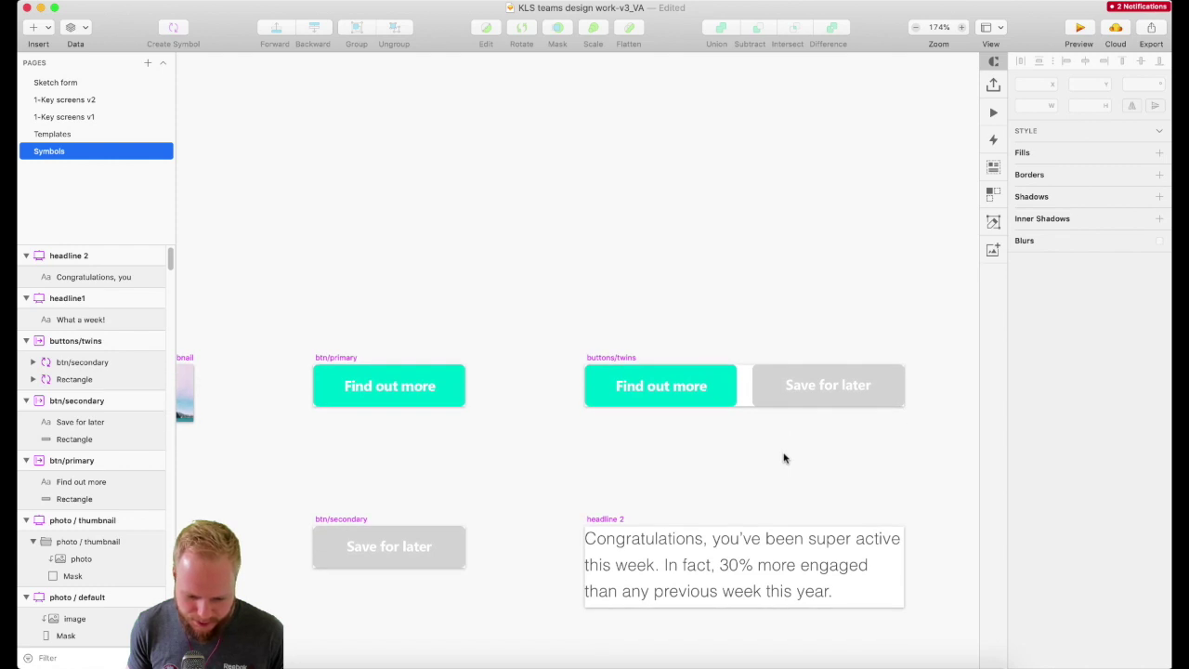
scroll(623, 434, right, 3)
scroll(622, 433, right, 4)
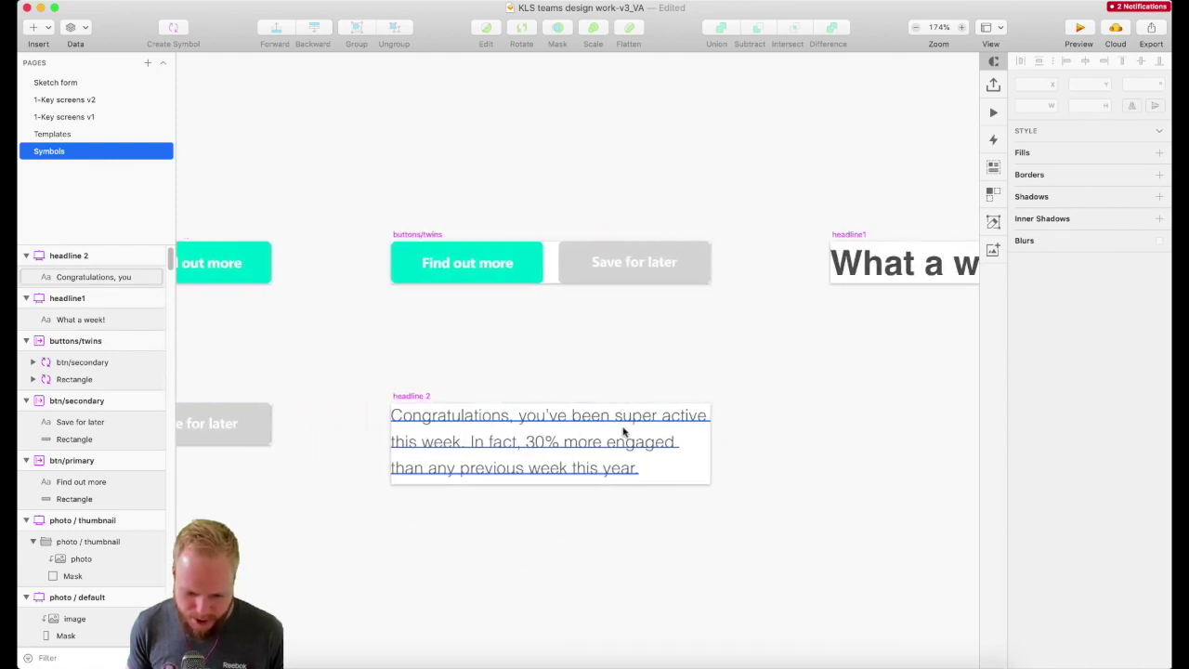
click(780, 234)
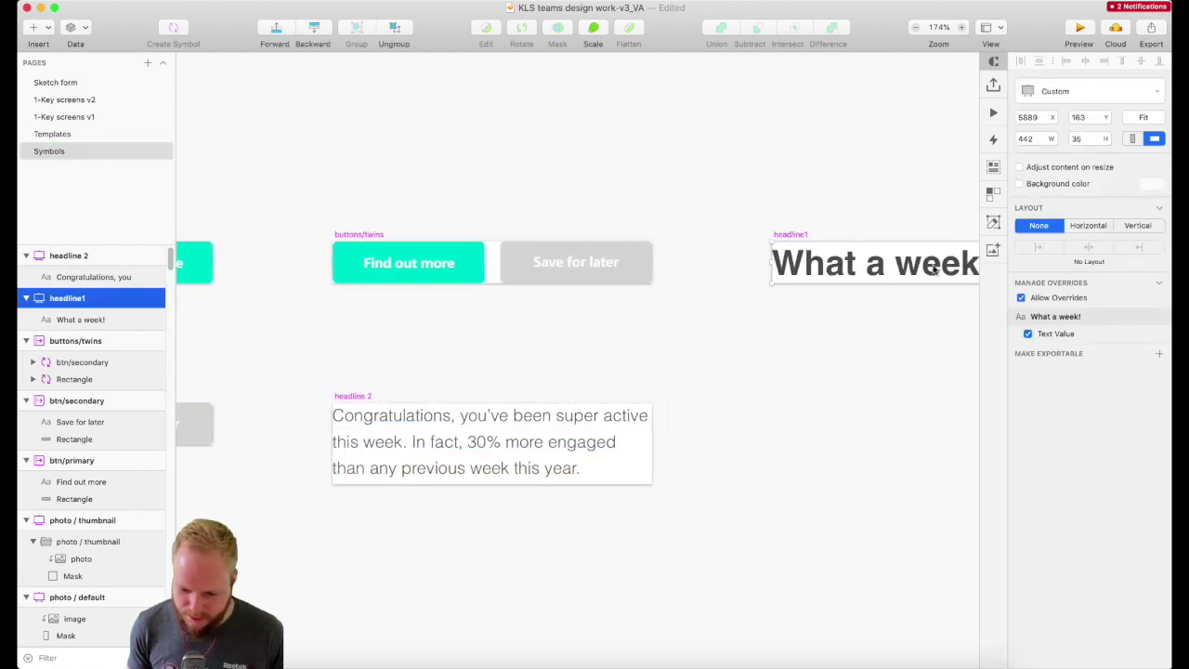
scroll(935, 269, right, 2)
click(1152, 230)
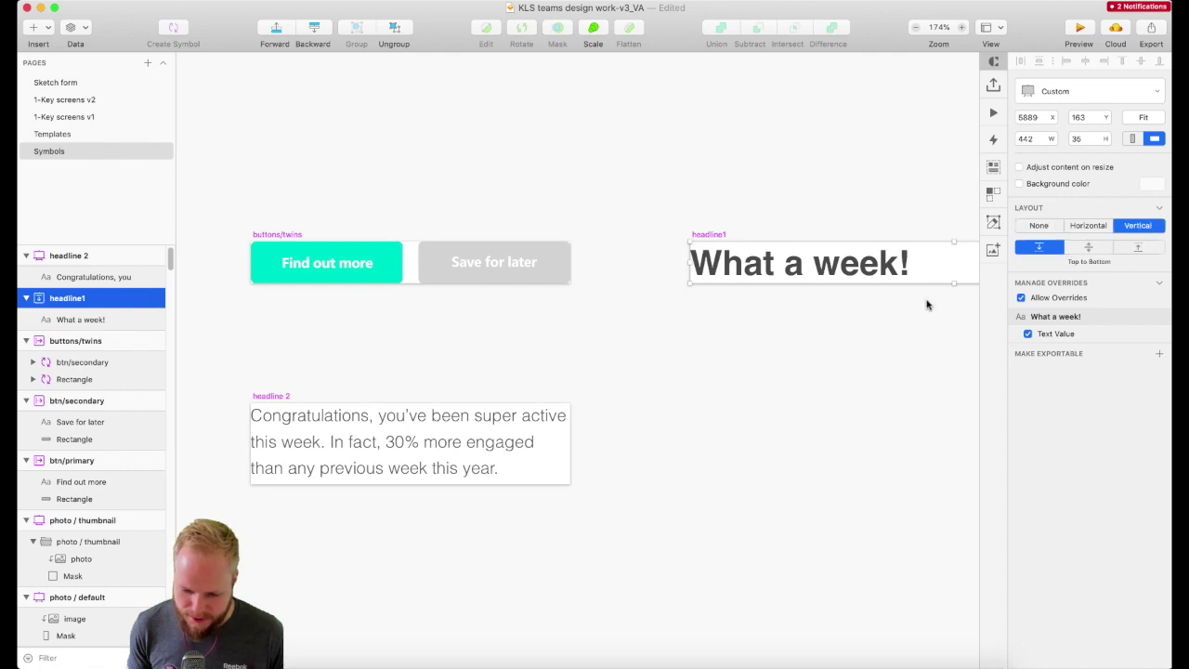
scroll(926, 303, right, 2)
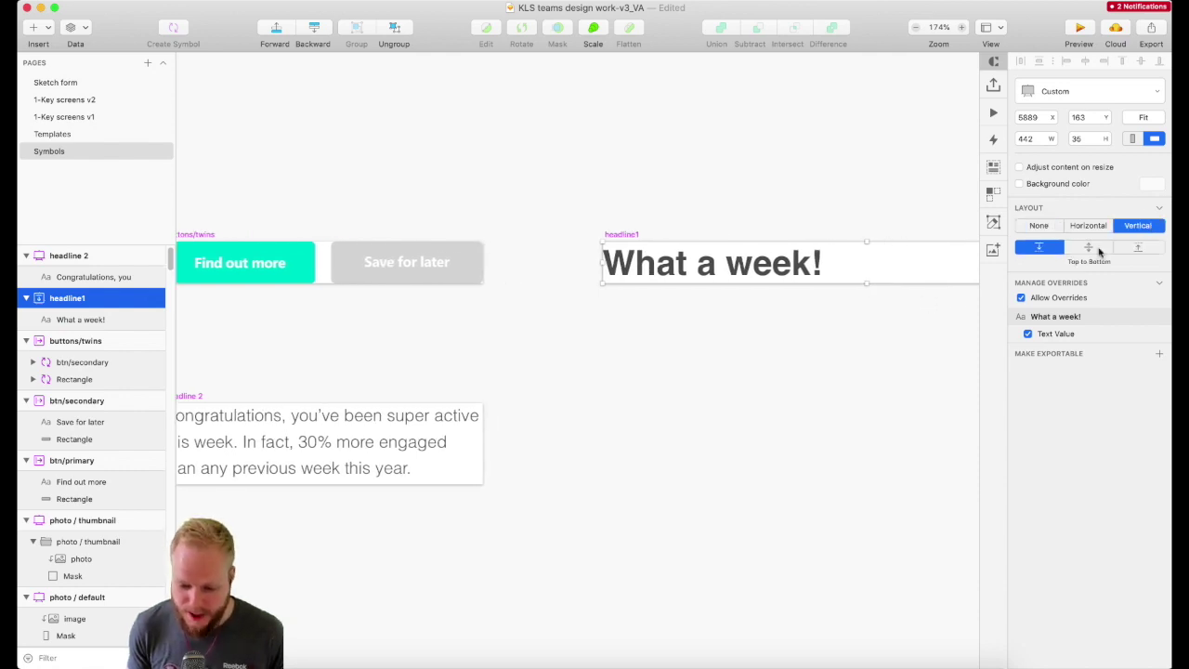
scroll(894, 303, right, 1)
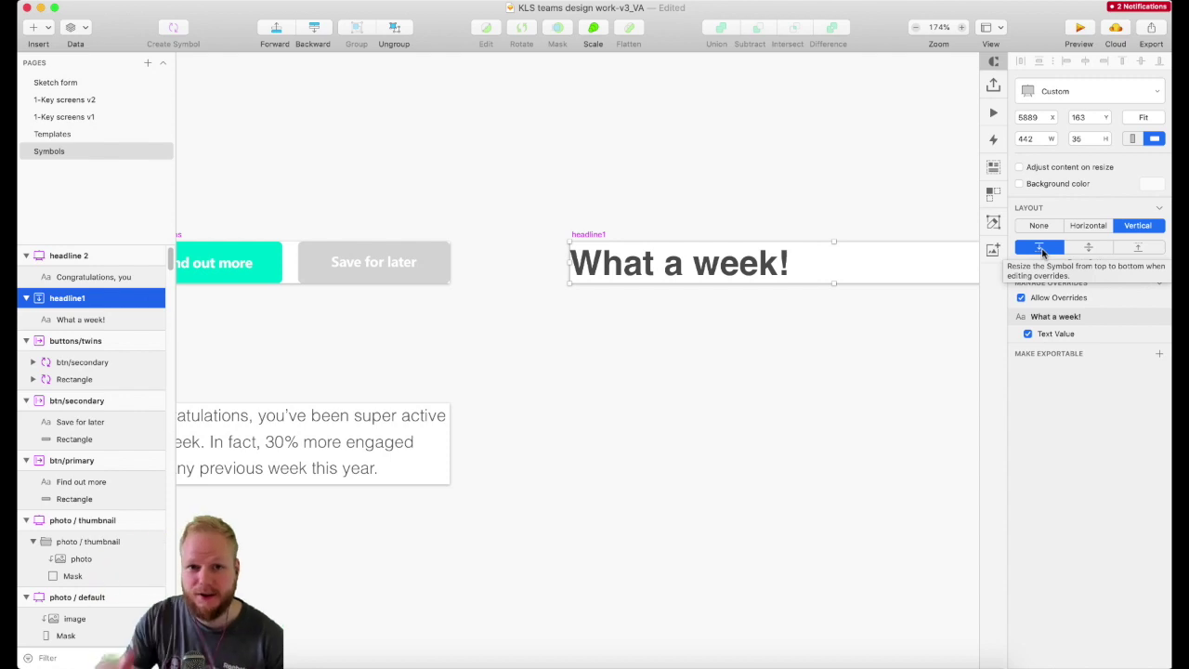
scroll(948, 290, left, 1)
scroll(634, 395, left, 8)
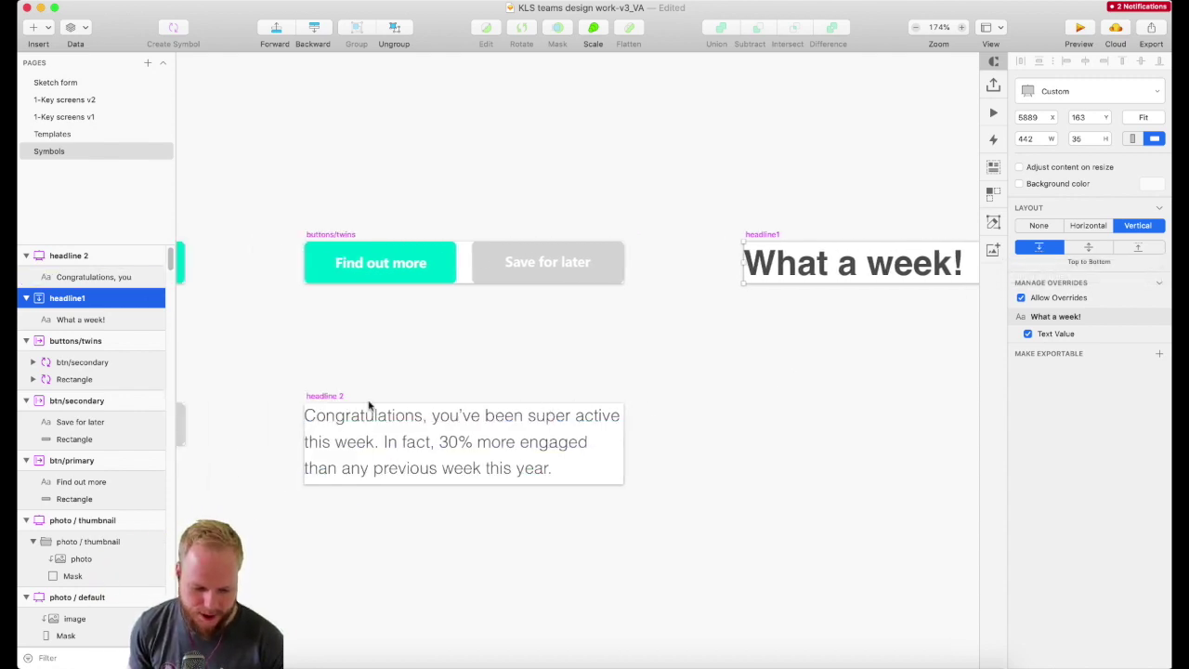
click(334, 395)
Step: Give headline 2 a vertical top-to-bottom layout, then select headlines and button pair on Sketch form
click(1138, 228)
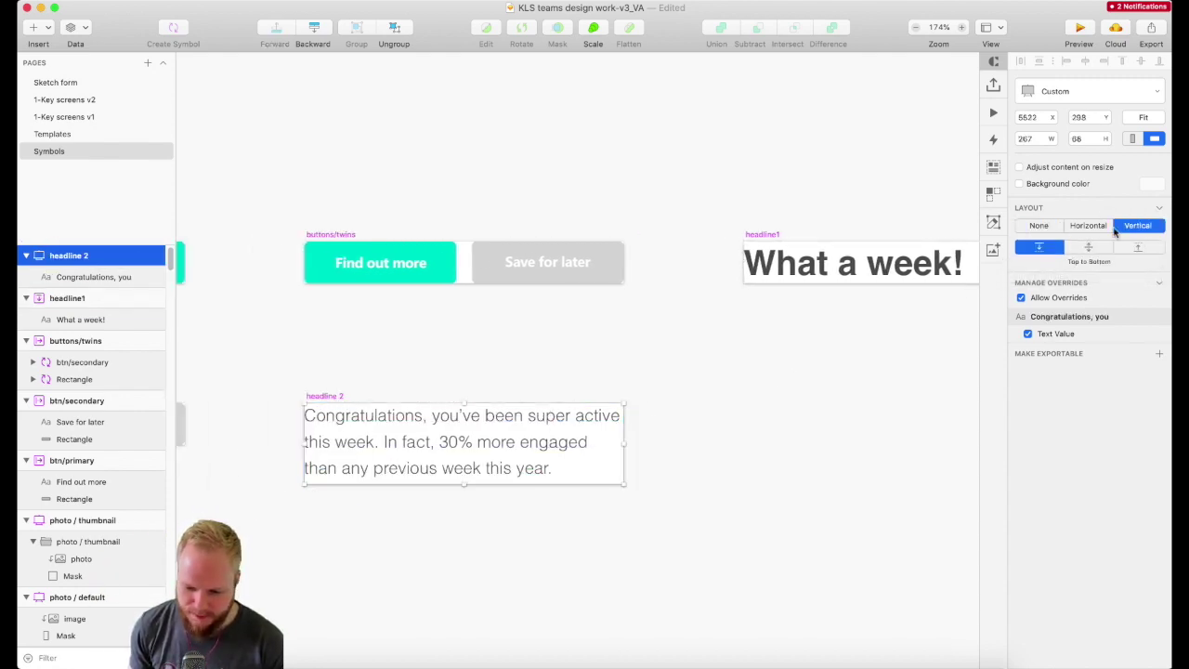
click(51, 85)
shift+click(426, 422)
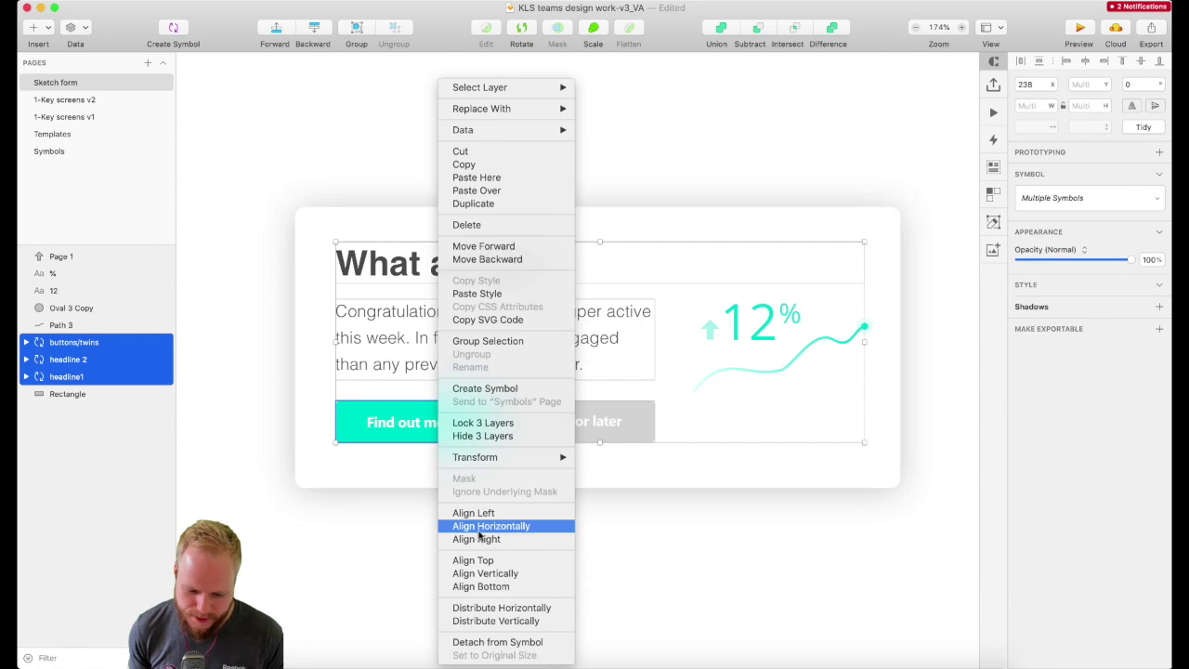
Step: Create a Card content symbol from the three layers with Top to Bottom Layout
right_click(431, 427)
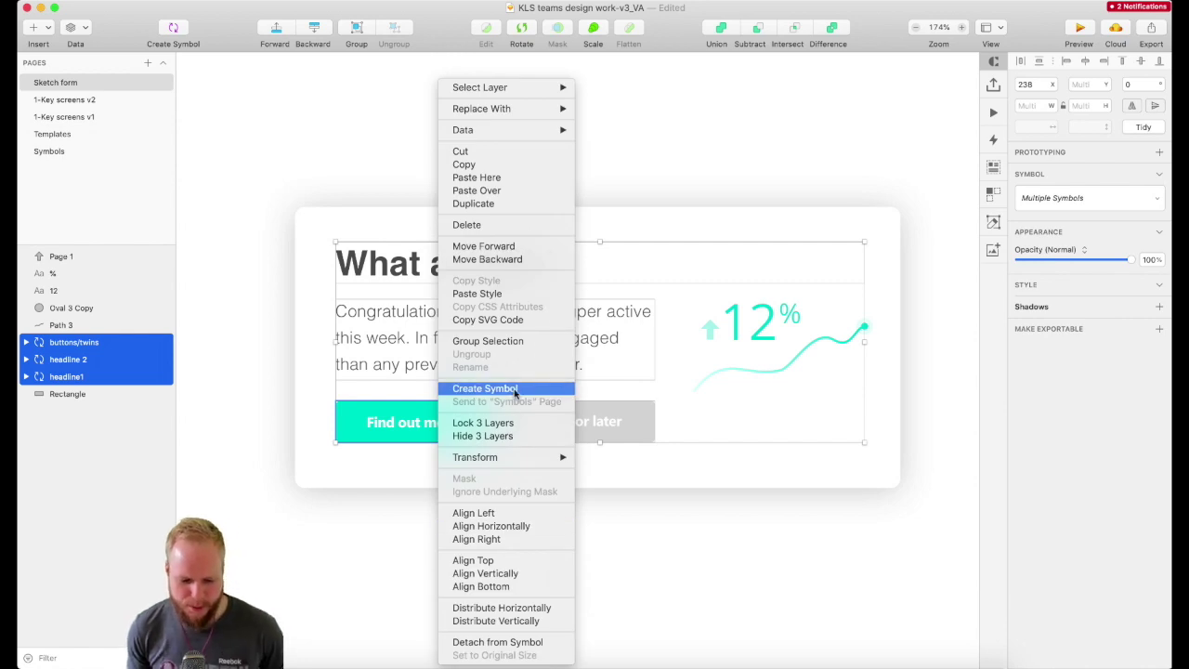
click(515, 393)
click(561, 133)
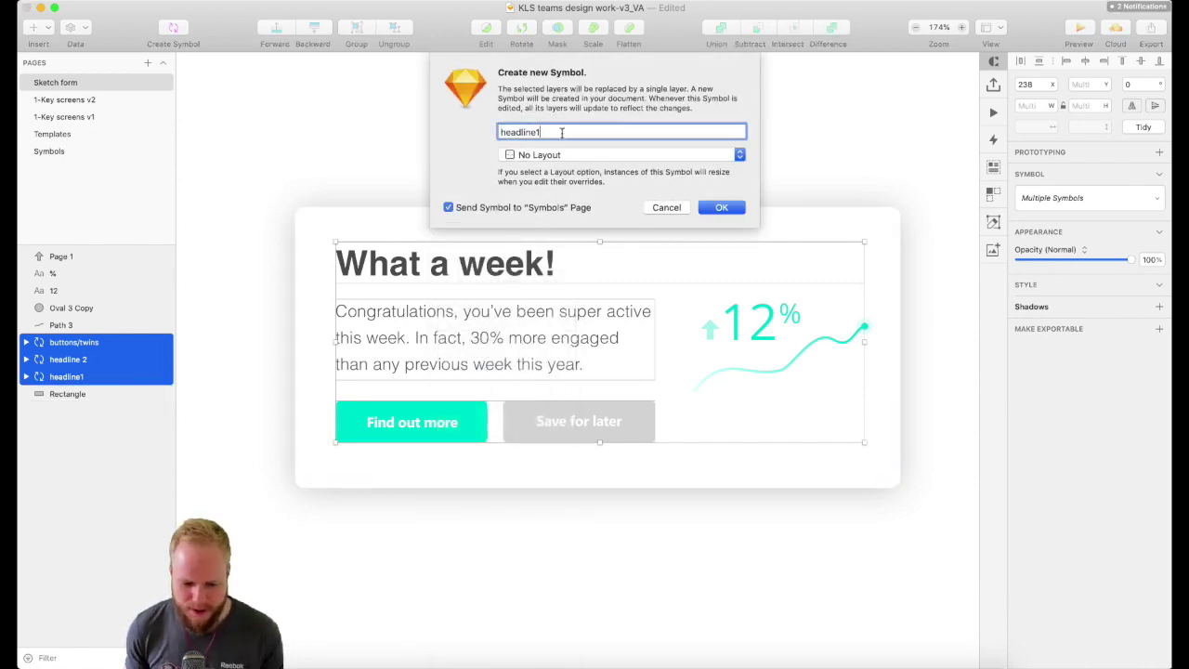
key(super+a)
text(Card content)
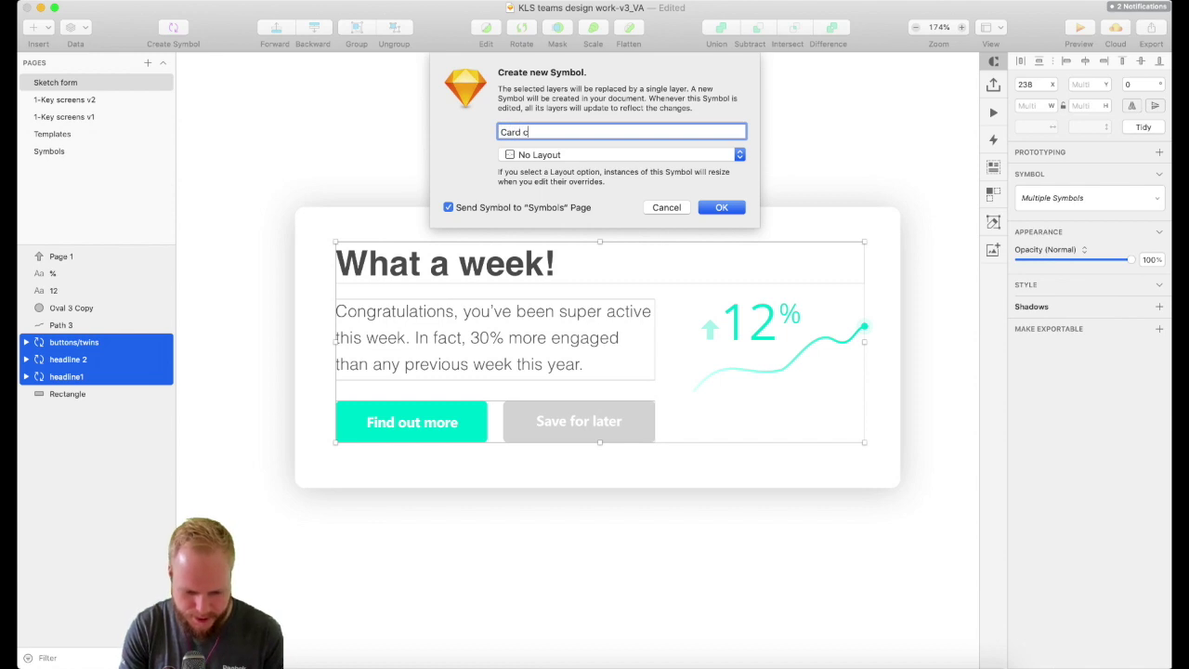
click(557, 154)
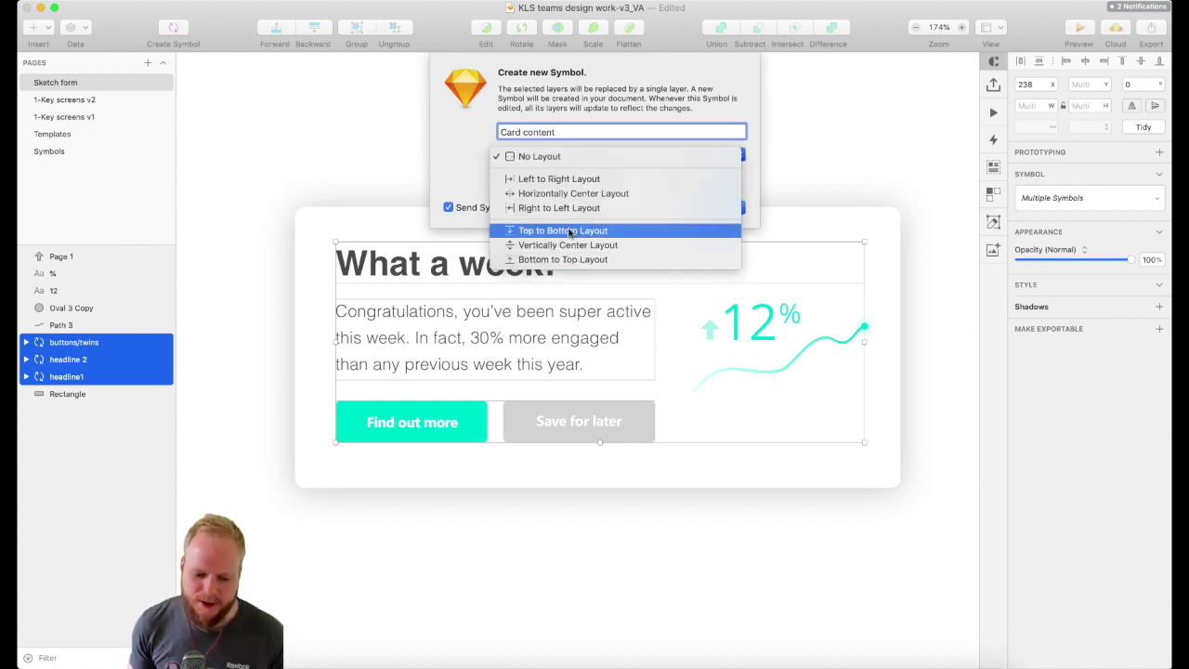
click(570, 232)
click(721, 208)
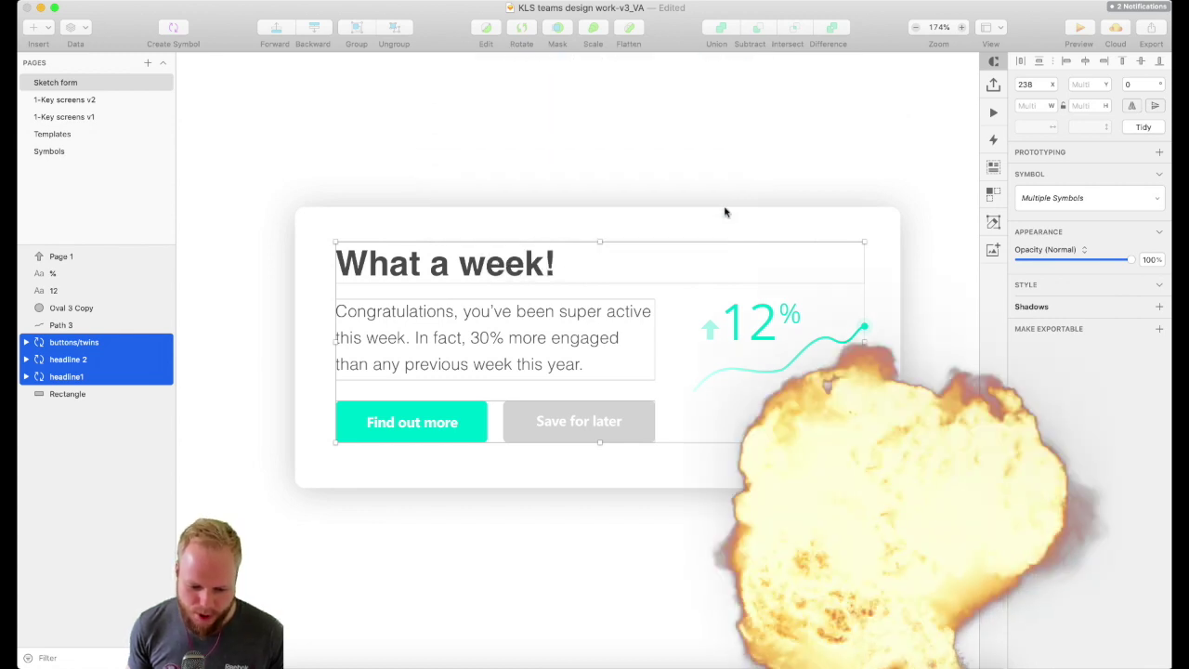
Step: Override the Card content headline with 'Lorem ipsum cet vestibulum lorem ipsum', wrapping it onto two lines
click(461, 295)
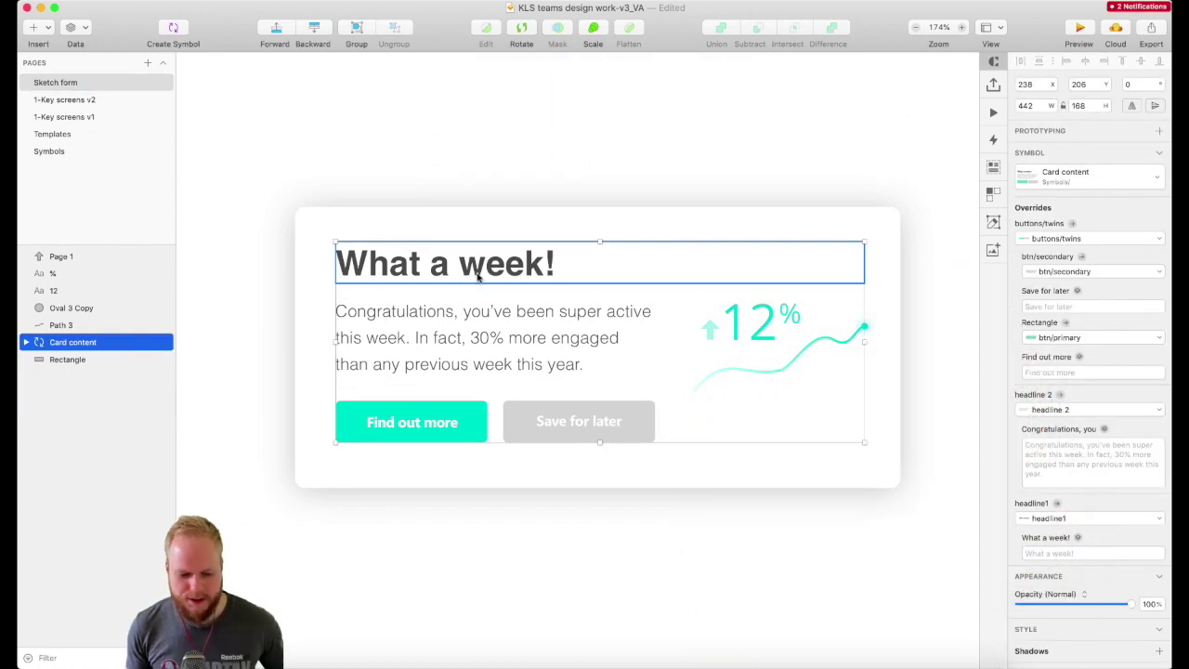
click(1070, 307)
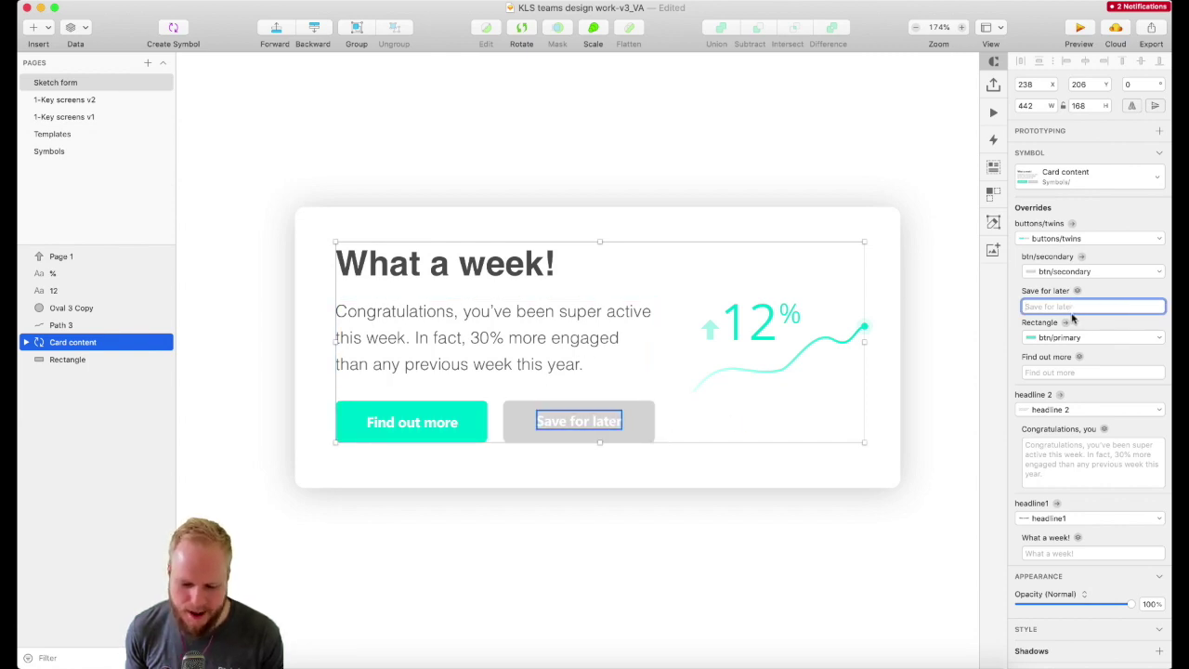
click(1077, 372)
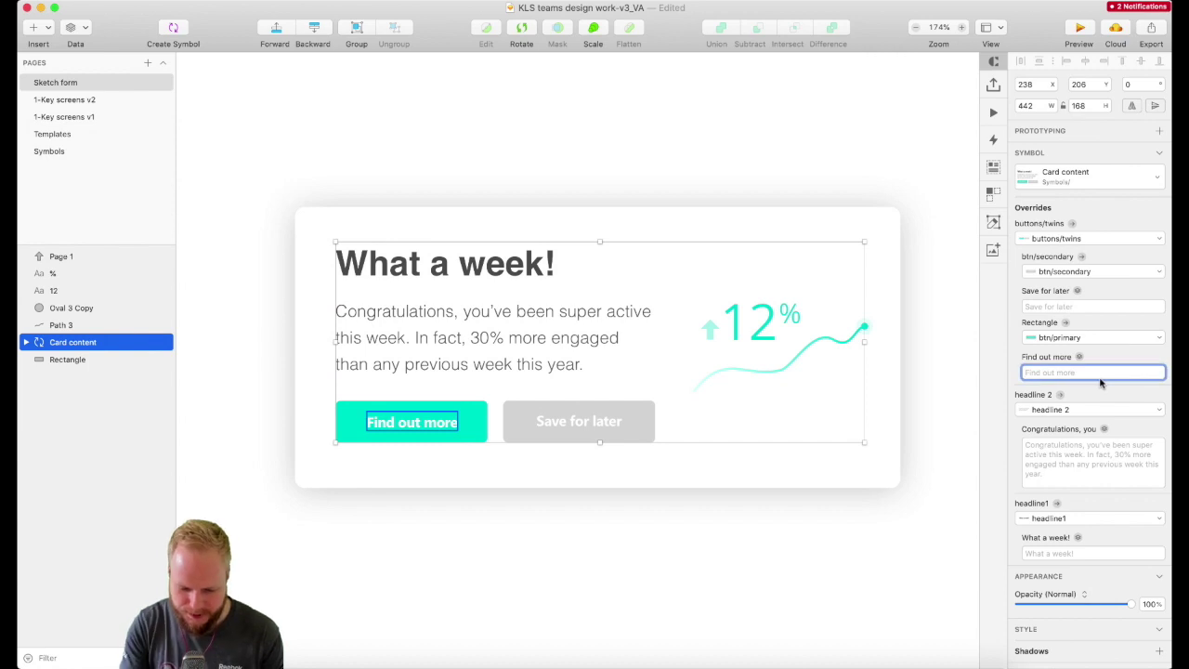
click(1031, 446)
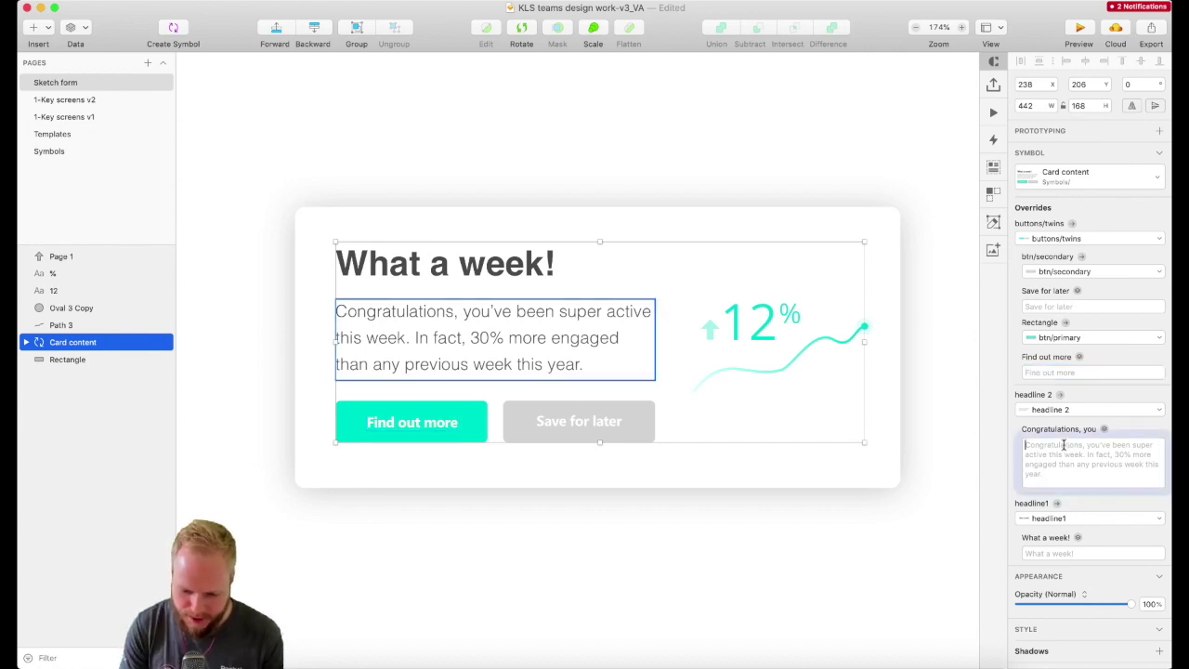
click(1059, 552)
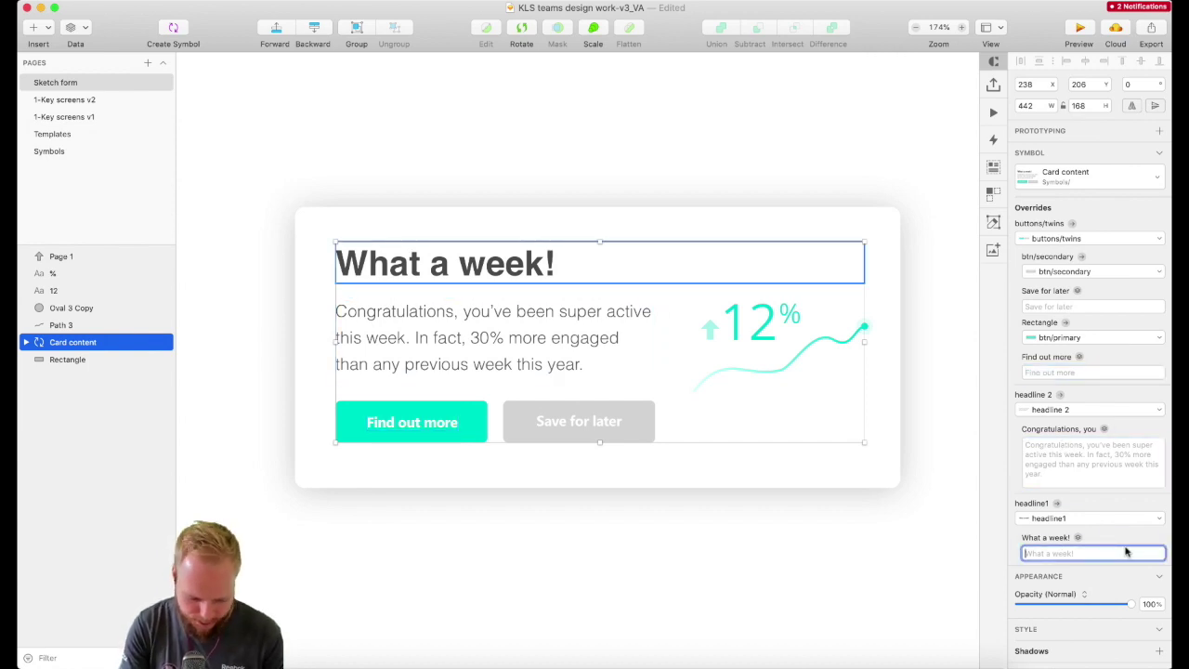
text(Lorem ipsum)
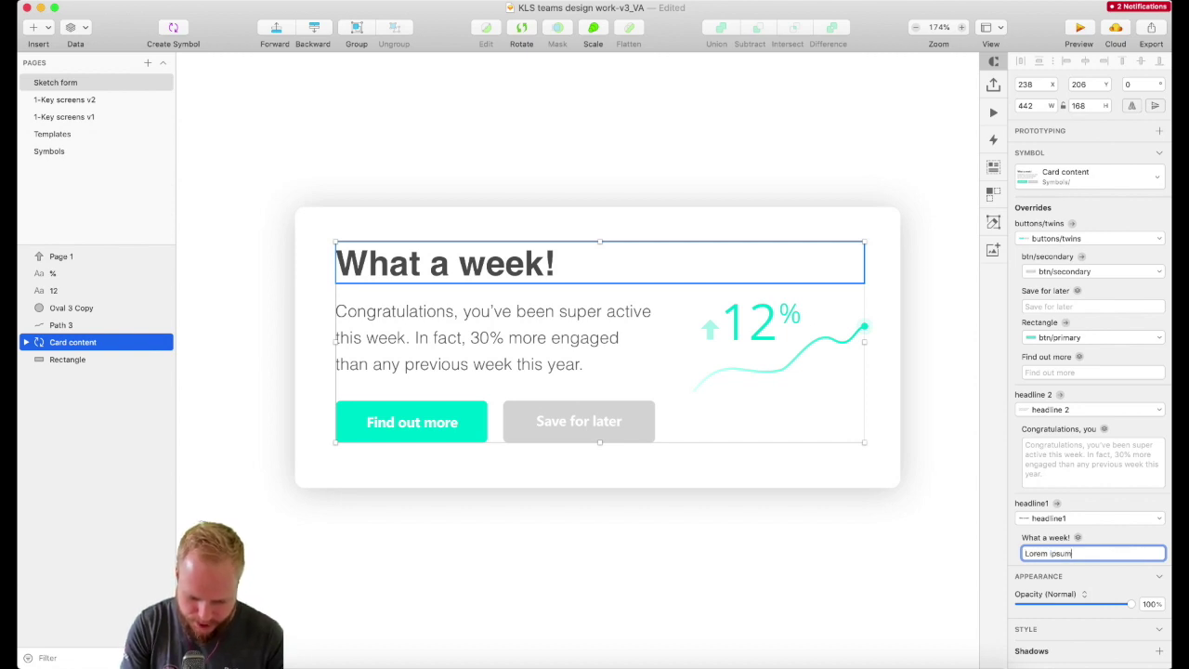
text( cet vestibulum)
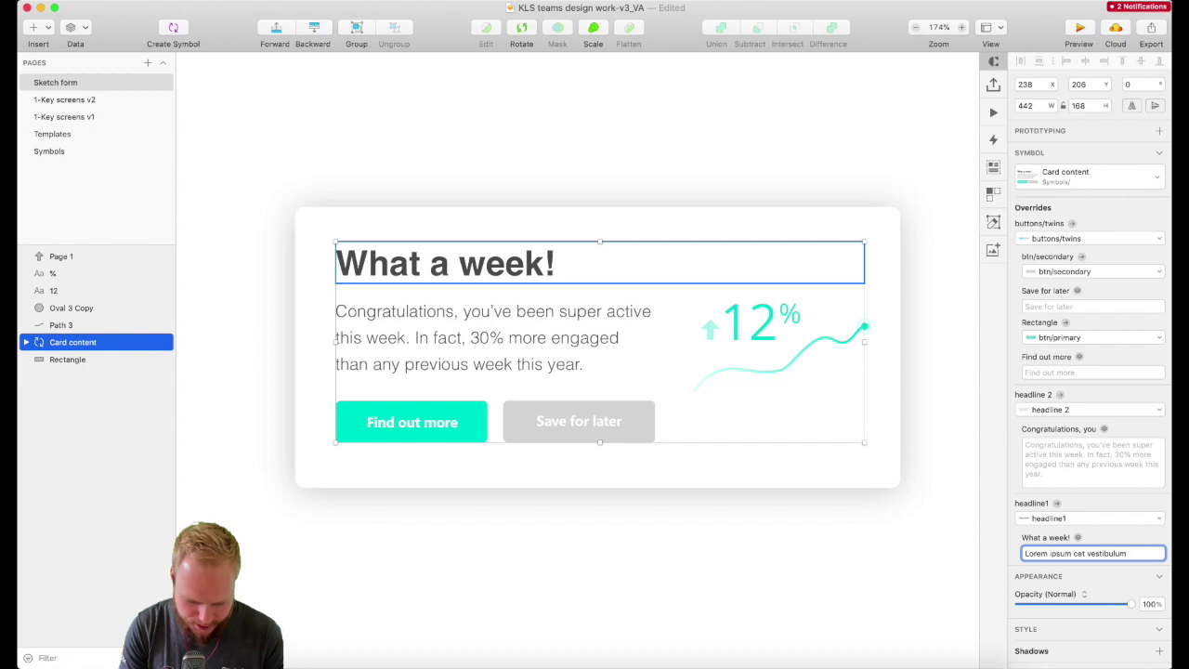
text( lorem ipsum)
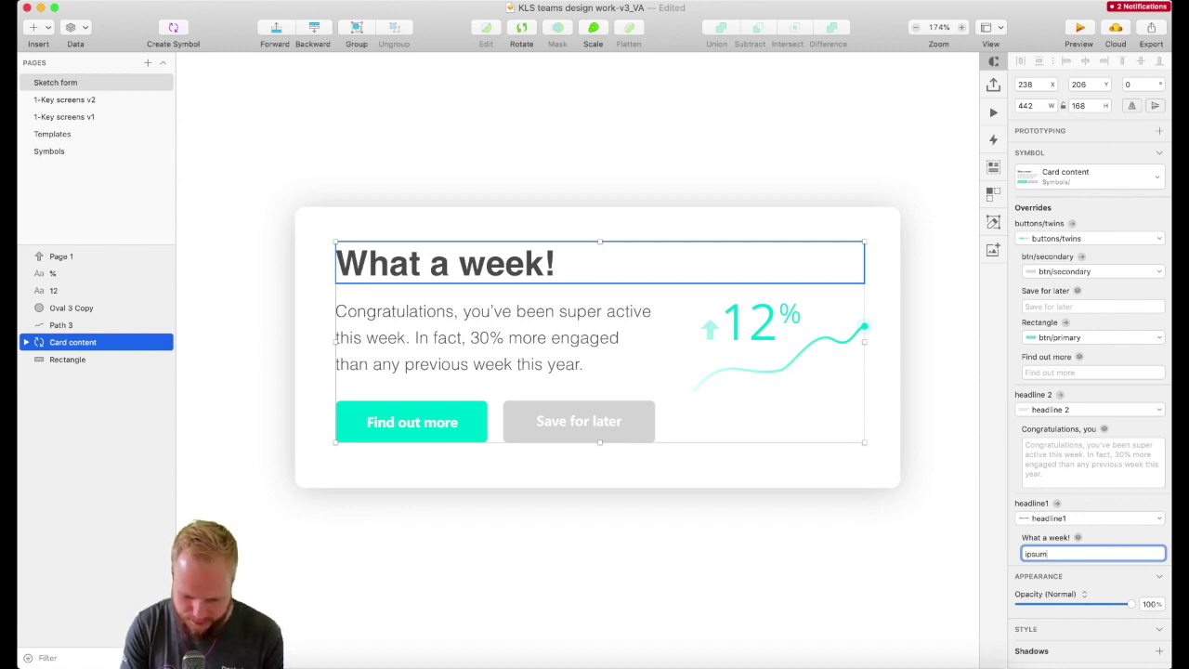
key(Return)
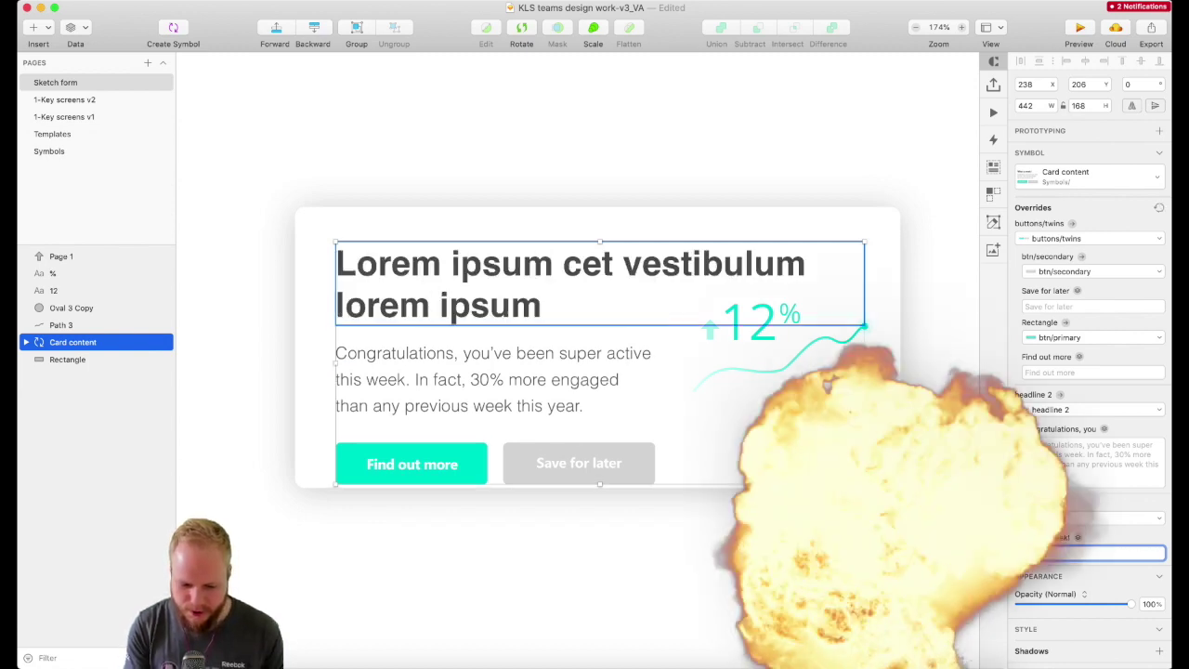
Step: Revert the headline to 'What a week!' and paste a long paragraph into the body override
click(1127, 466)
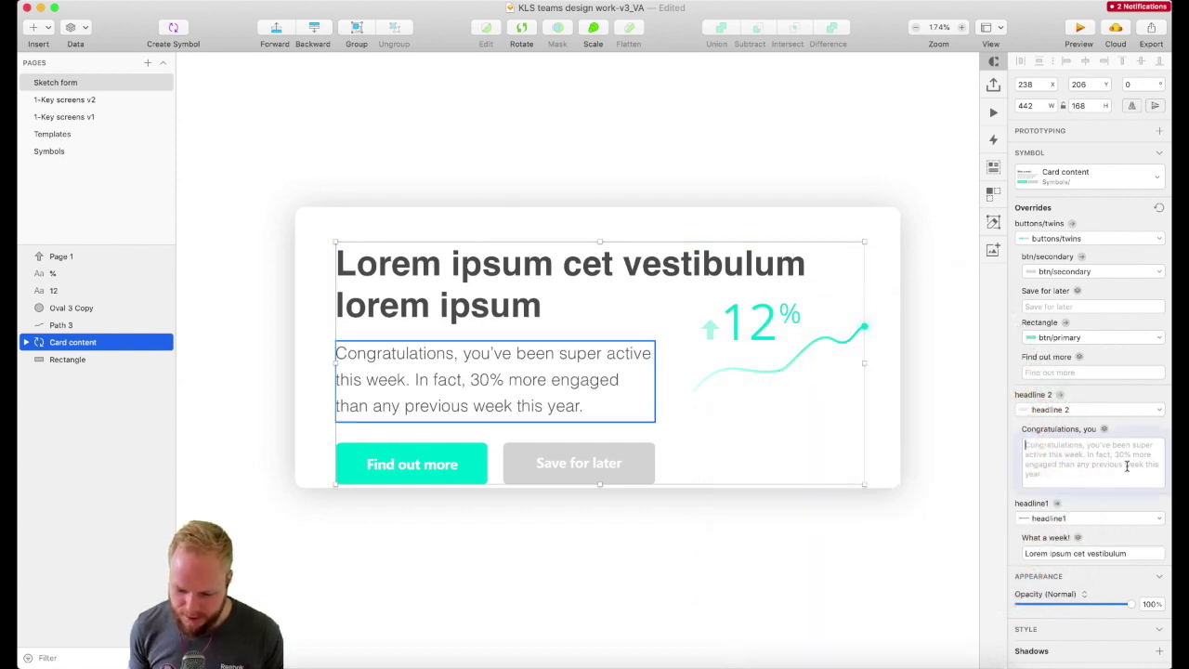
key(super+z)
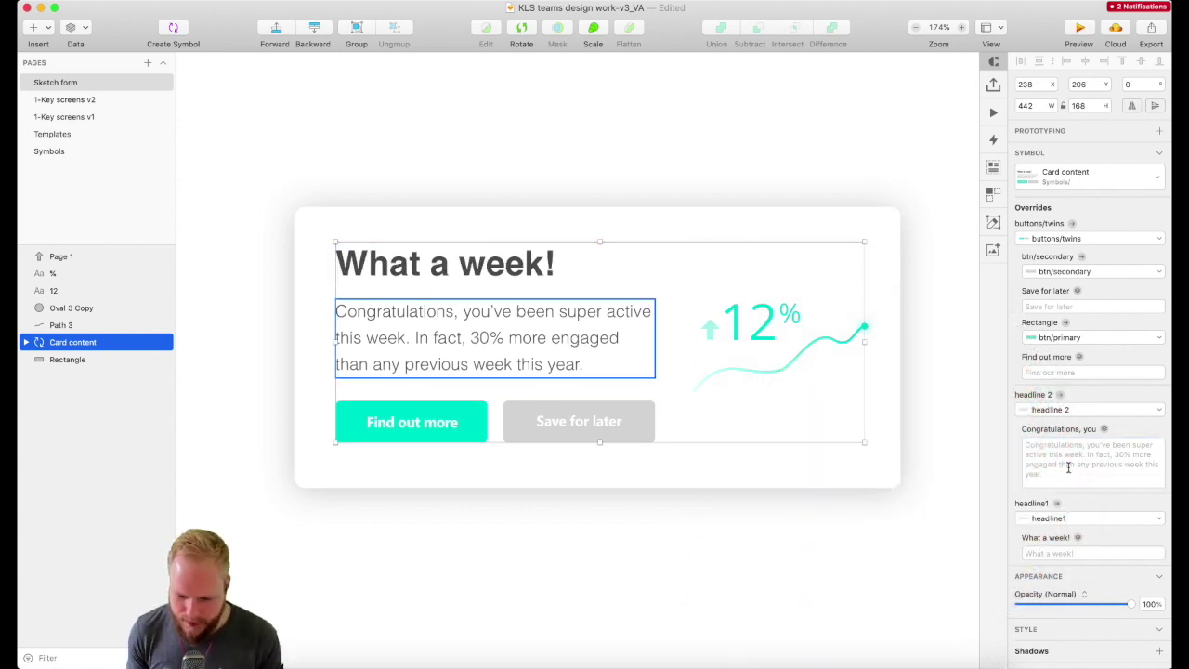
text(Hello there, welcome to sketch N2M asjdhsajhd asd asdhjkasdhj asdj asdjh ashjdjh asjhdja sdjh ashjd asjhd asdjh ajsd asdjh asdjh ajsdjh ashjd asdhjashdhas sad)
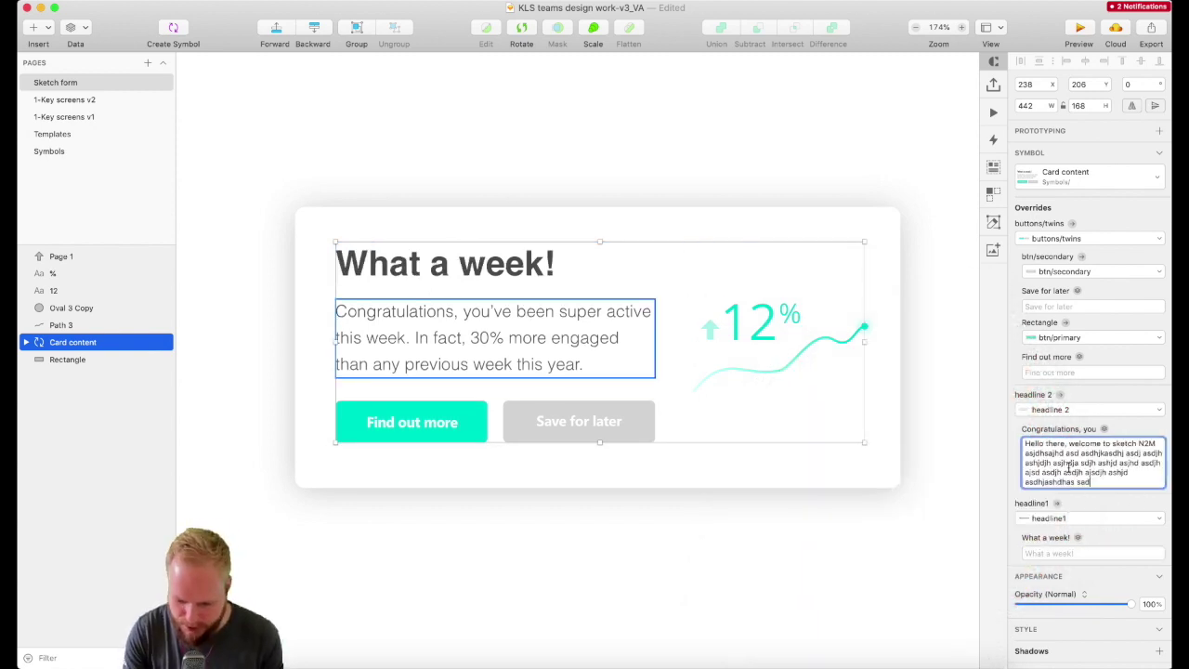
key(Return)
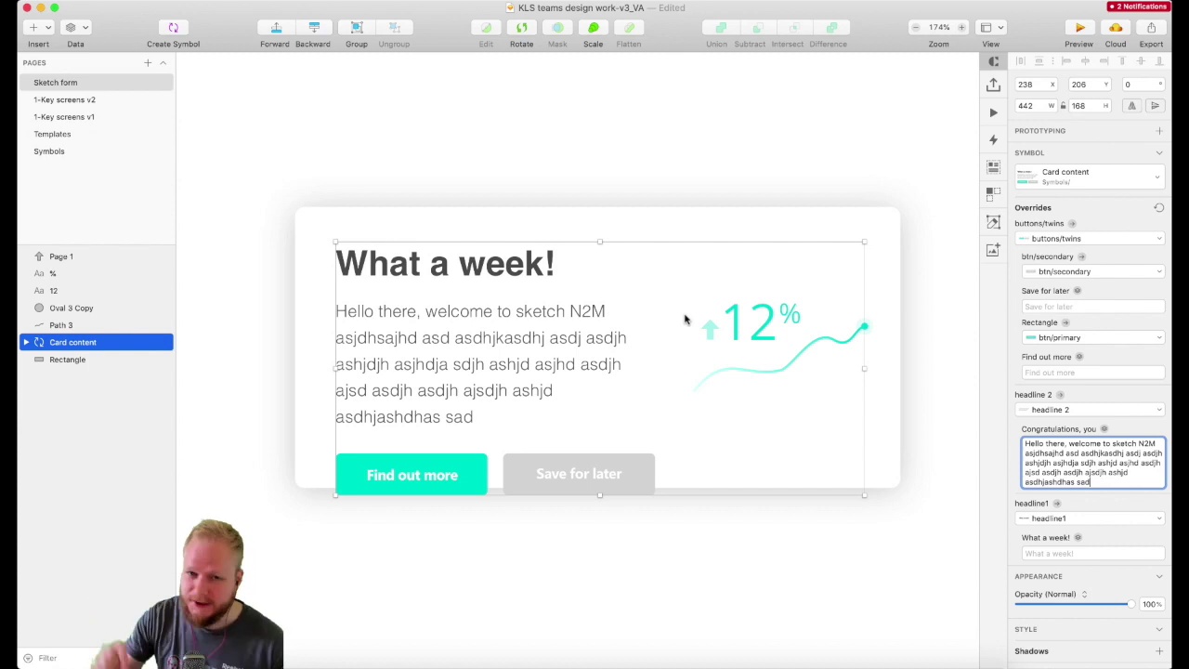
Step: Let the card resize to the long body text, then undo it back to Congratulations
click(685, 319)
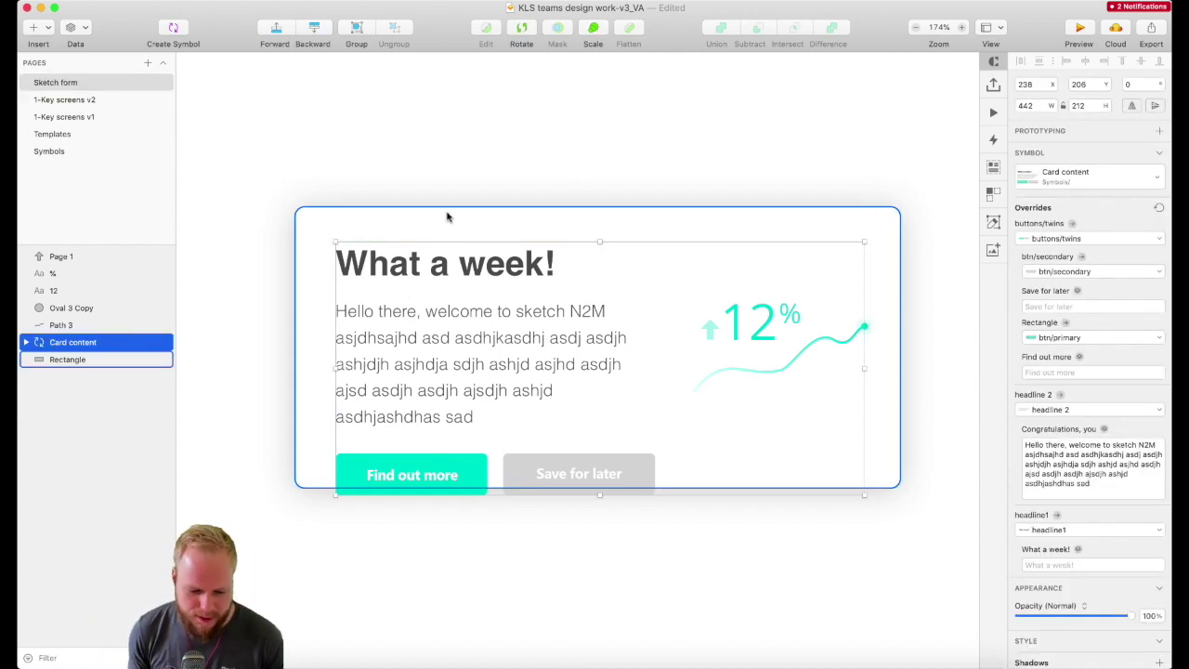
key(super+z)
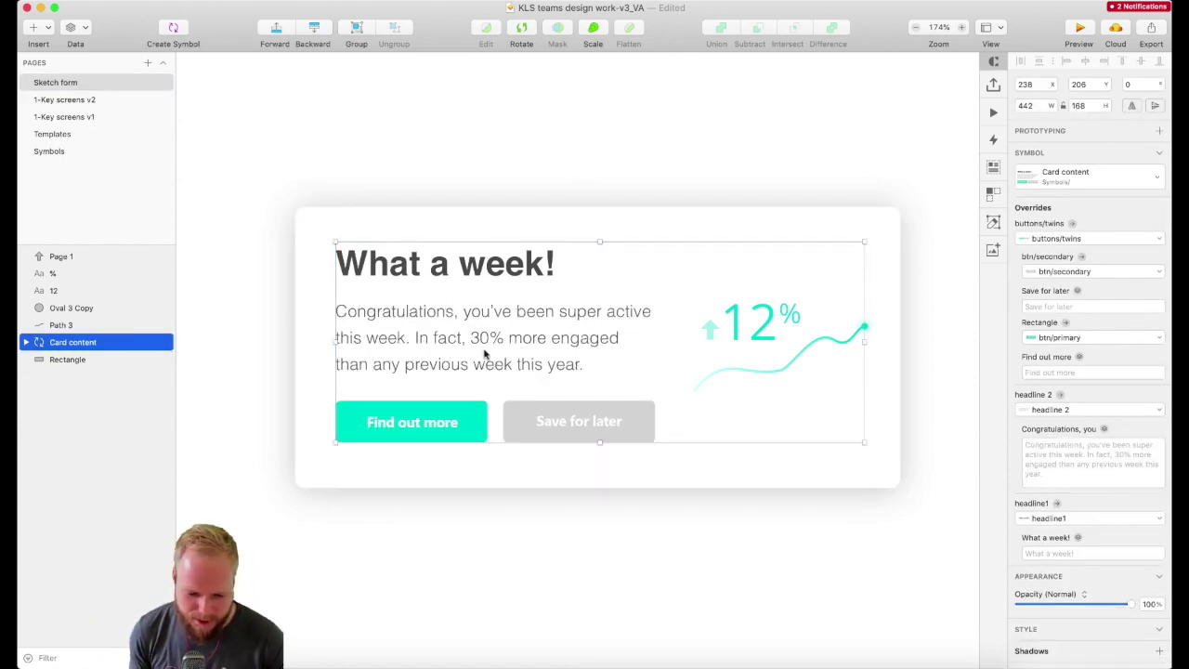
click(477, 480)
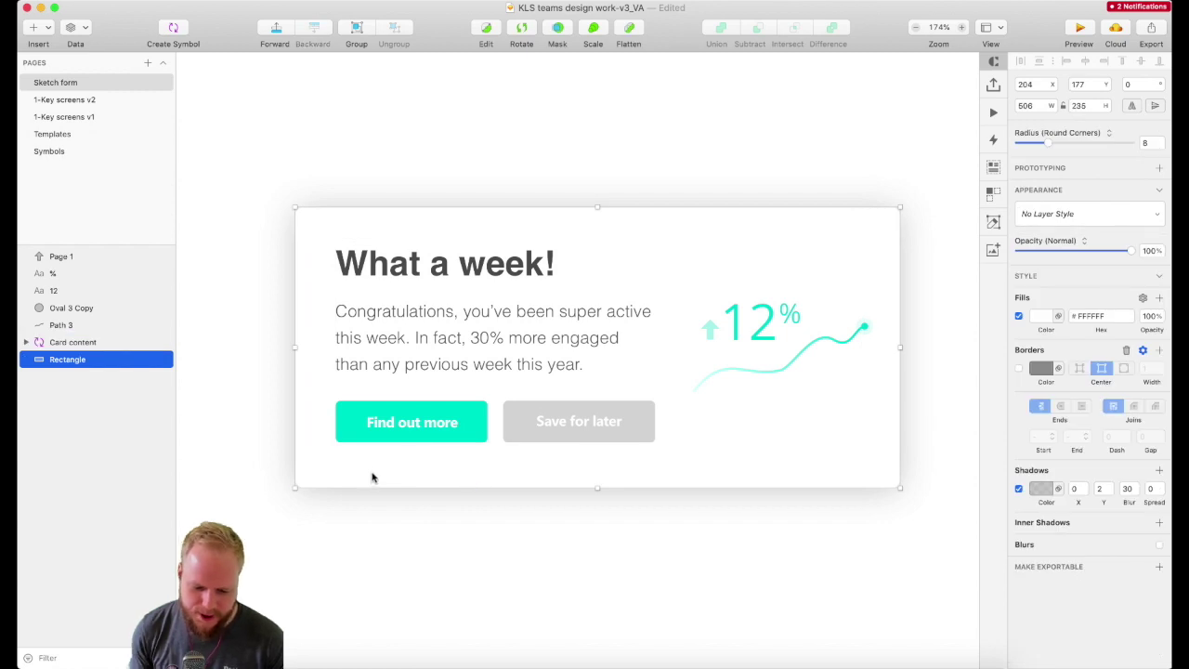
Step: Turn the rectangle and Card content into a 'Master-card' symbol with Top to Bottom layout
click(399, 430)
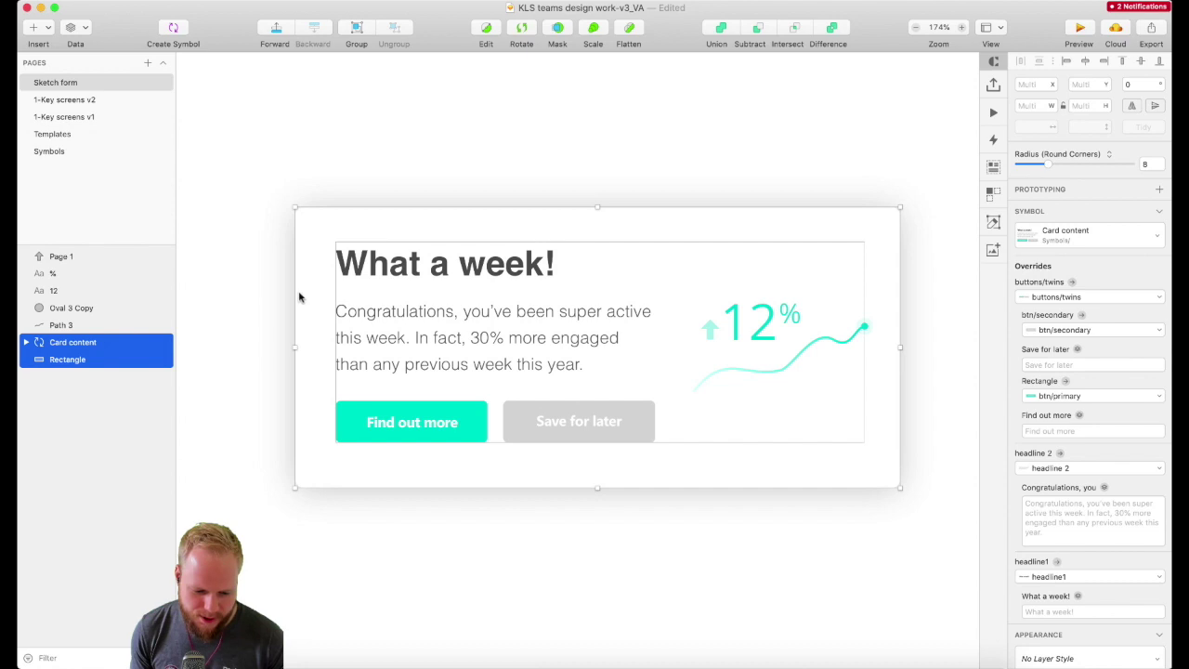
right_click(413, 263)
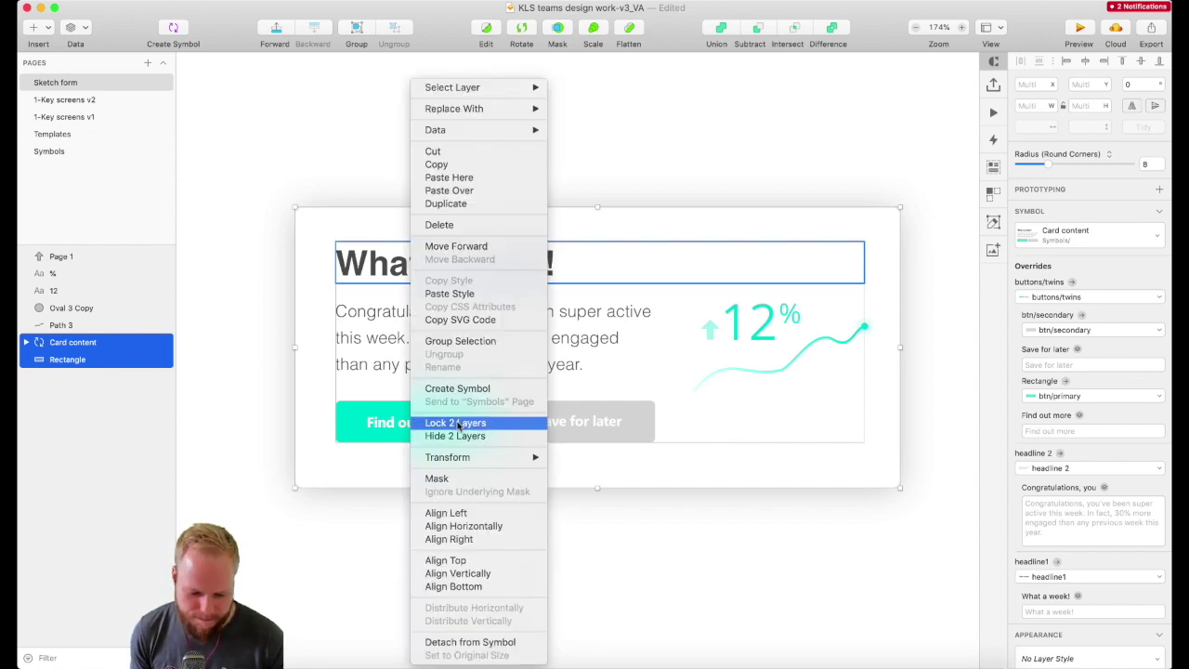
click(463, 388)
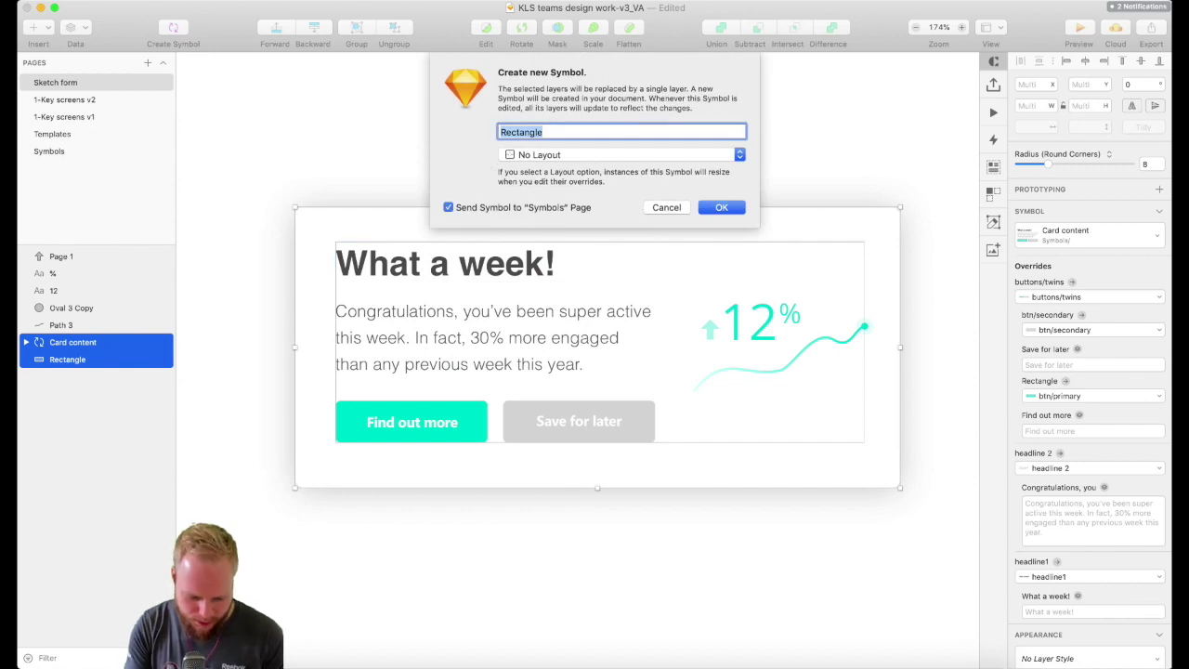
text(Master)
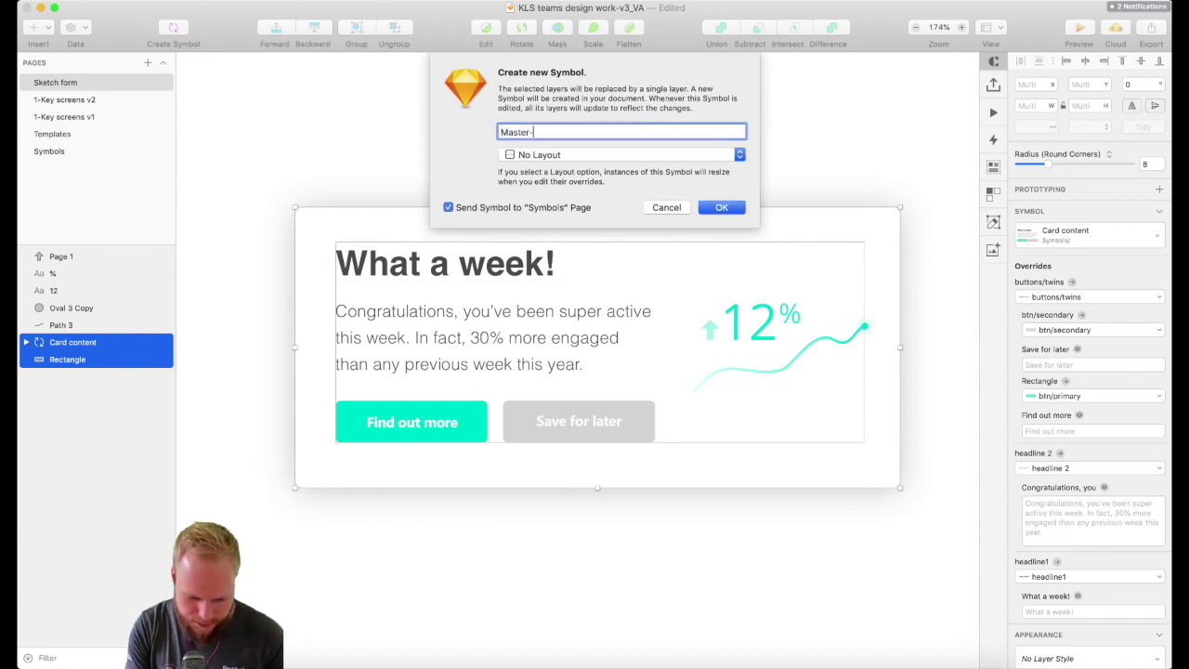
text(-card)
click(583, 154)
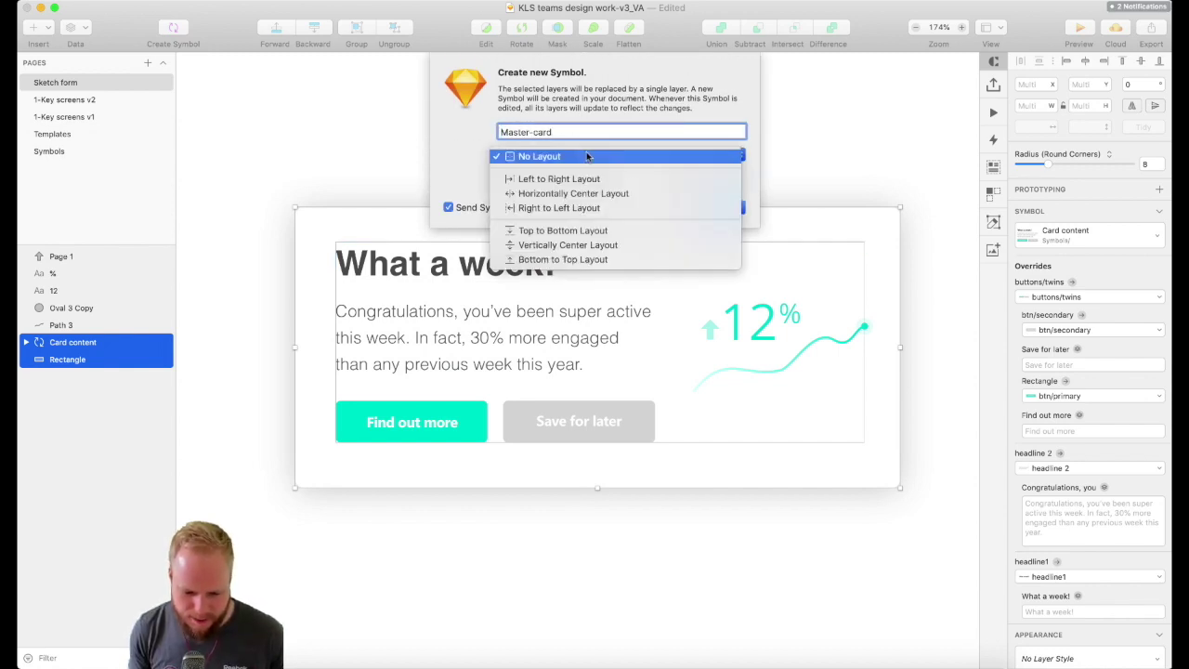
click(575, 232)
click(736, 213)
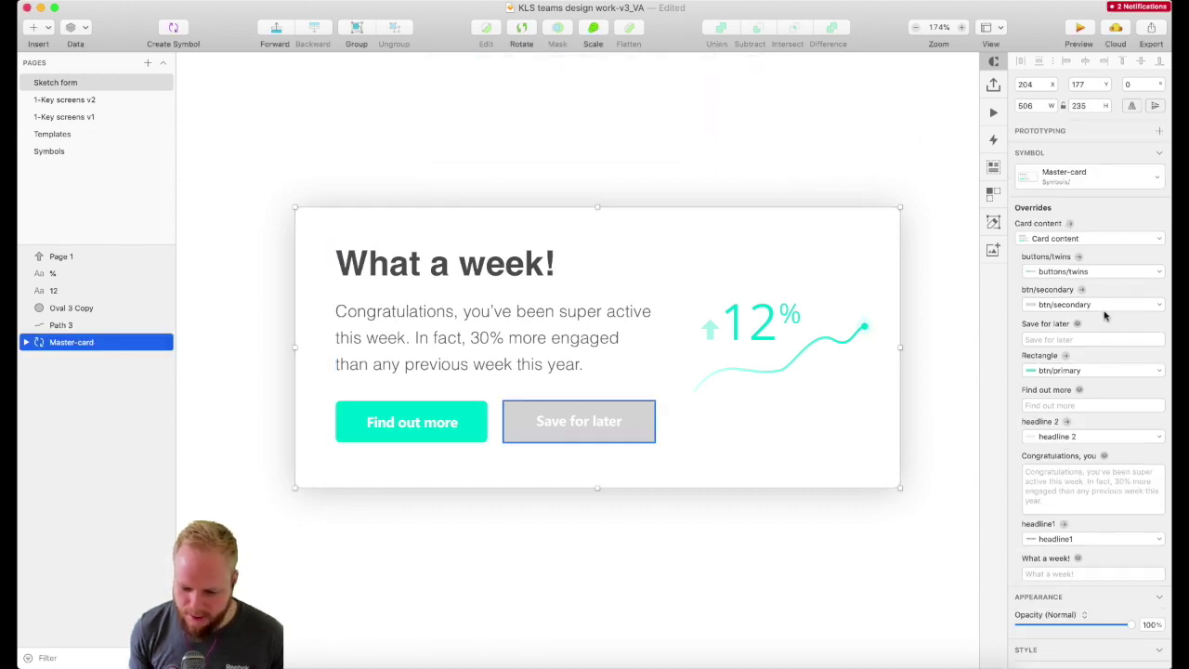
Step: Paste the 'Hello there, welcome to sketch N2M' paragraph into the Master-card body override
click(1089, 489)
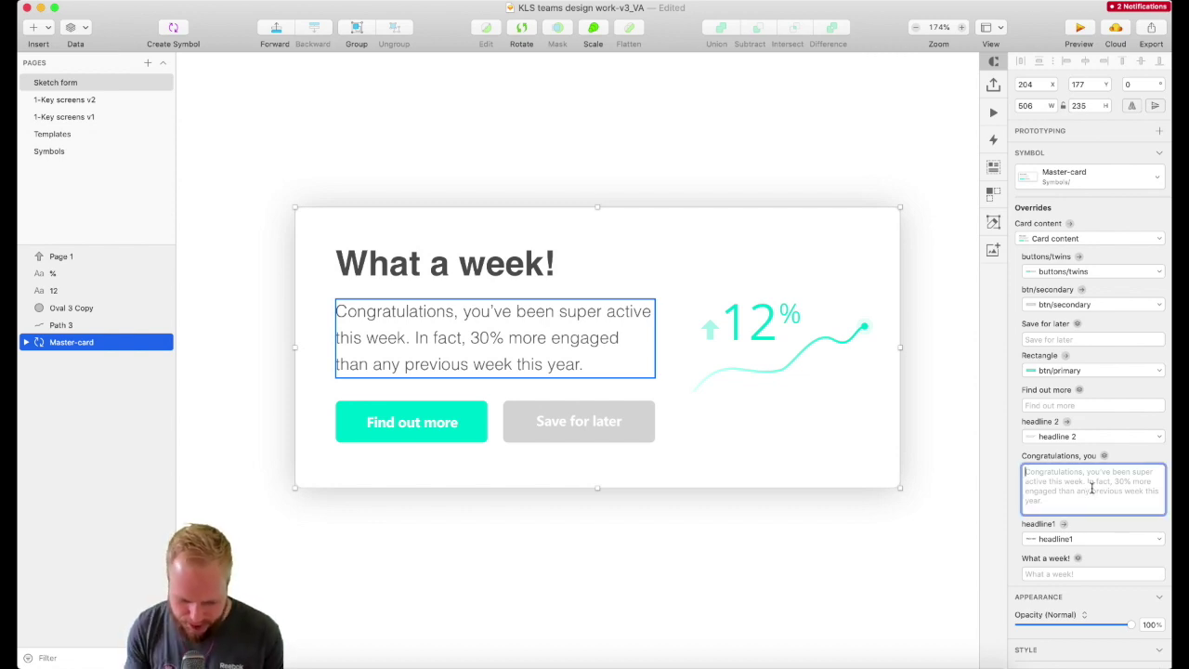
text(Hello there, welcome to sketch N2M asjdhsajhd asd asdhjkasdhj asdj asdjh ashjdjh asjhdja sdjh ashjd asjhd asdjh ajsd asdjh asdjh ajsdjh ashjd asdhjashdhas sad)
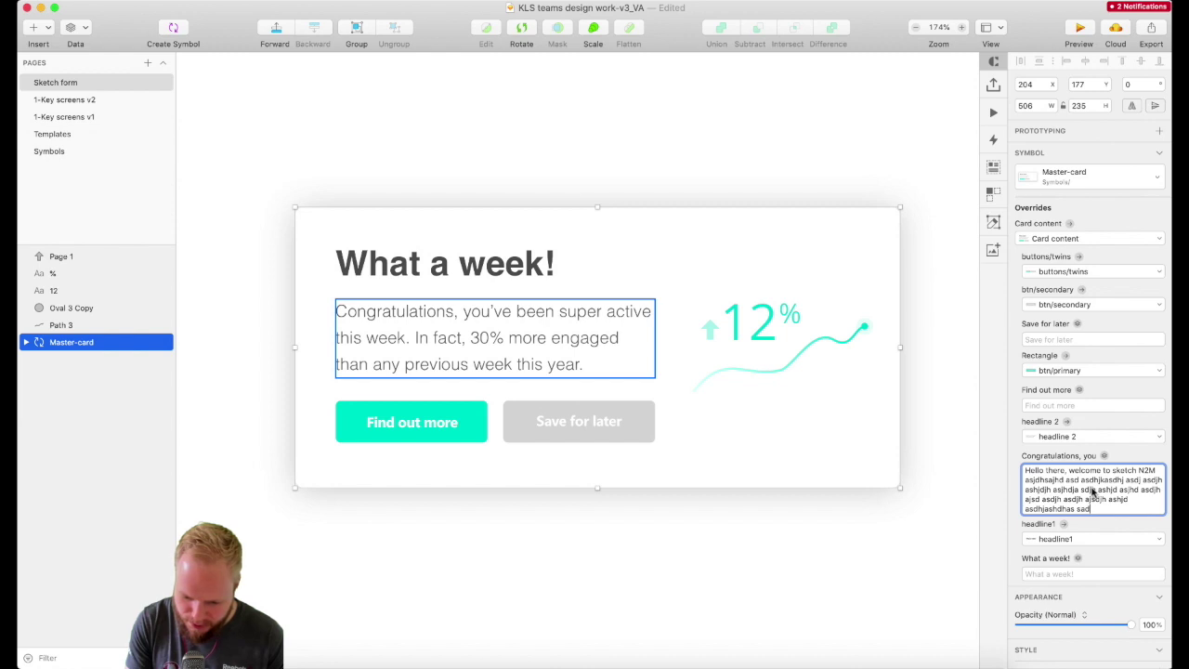
key(Return)
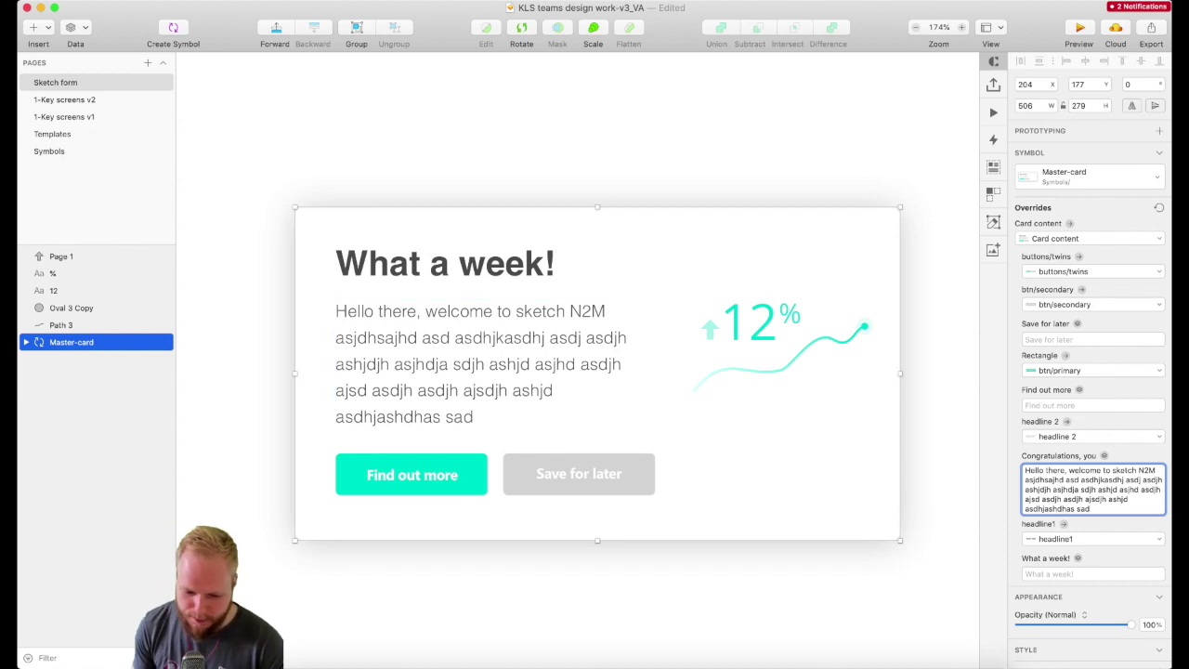
click(419, 174)
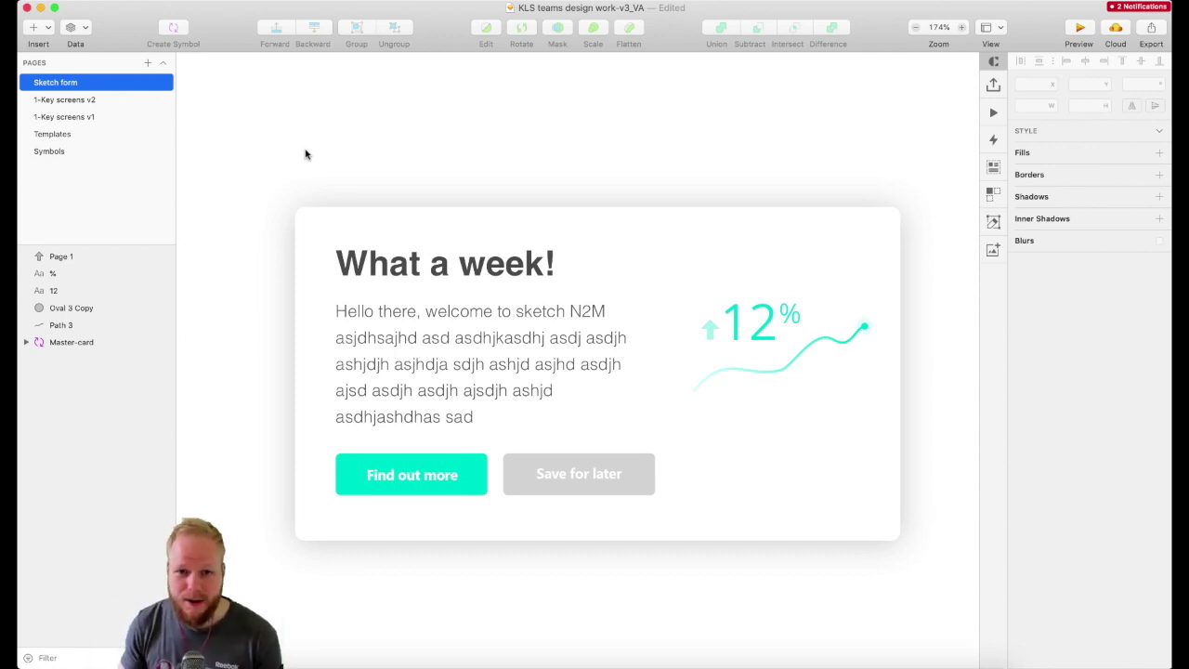
click(28, 151)
Step: Set headline1's 'What a week!' text layer to Auto Height after trying Fixed Size and Auto Width
scroll(697, 247, up, 2)
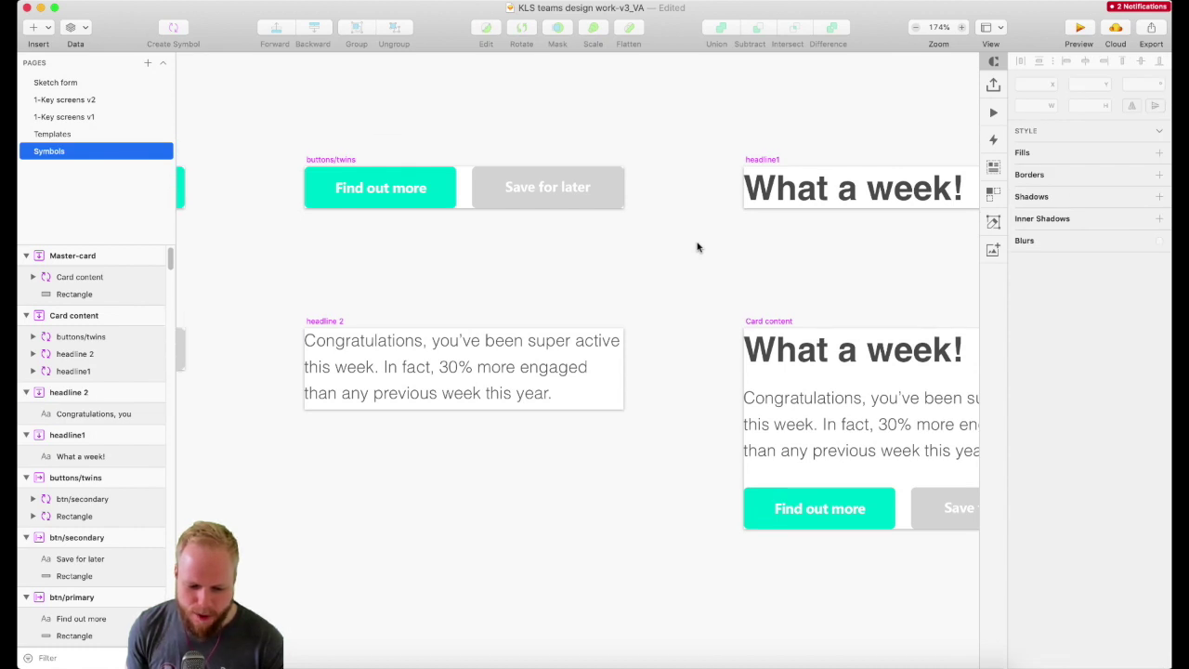
scroll(697, 247, right, 1)
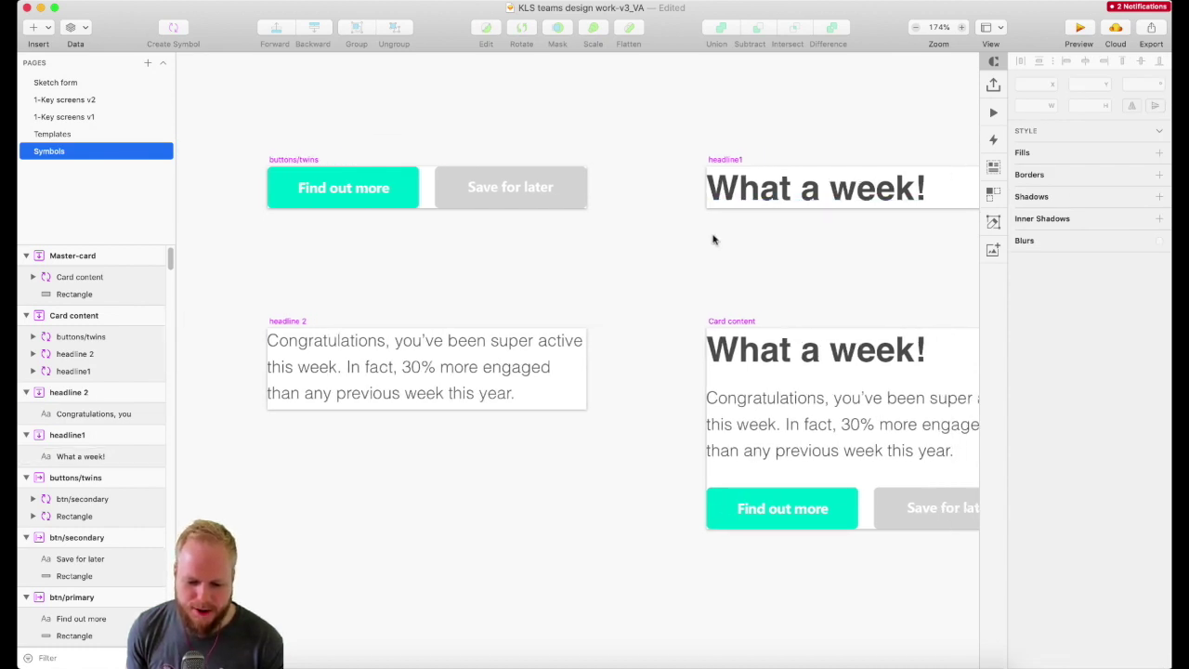
scroll(711, 238, right, 8)
click(716, 180)
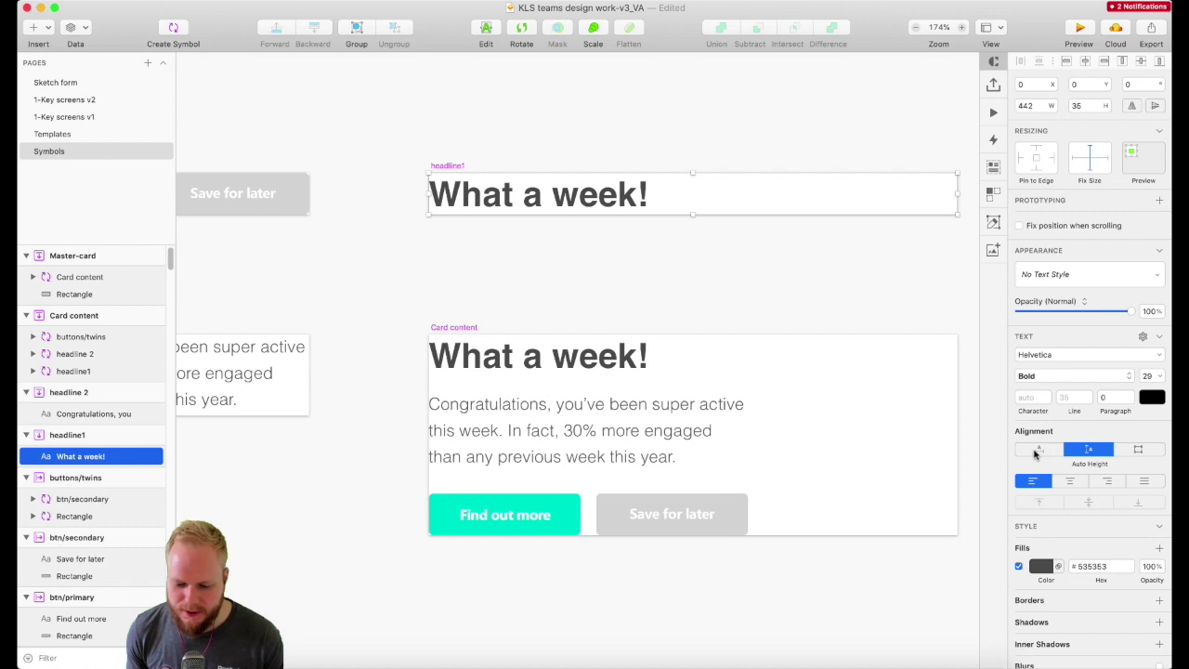
click(1137, 450)
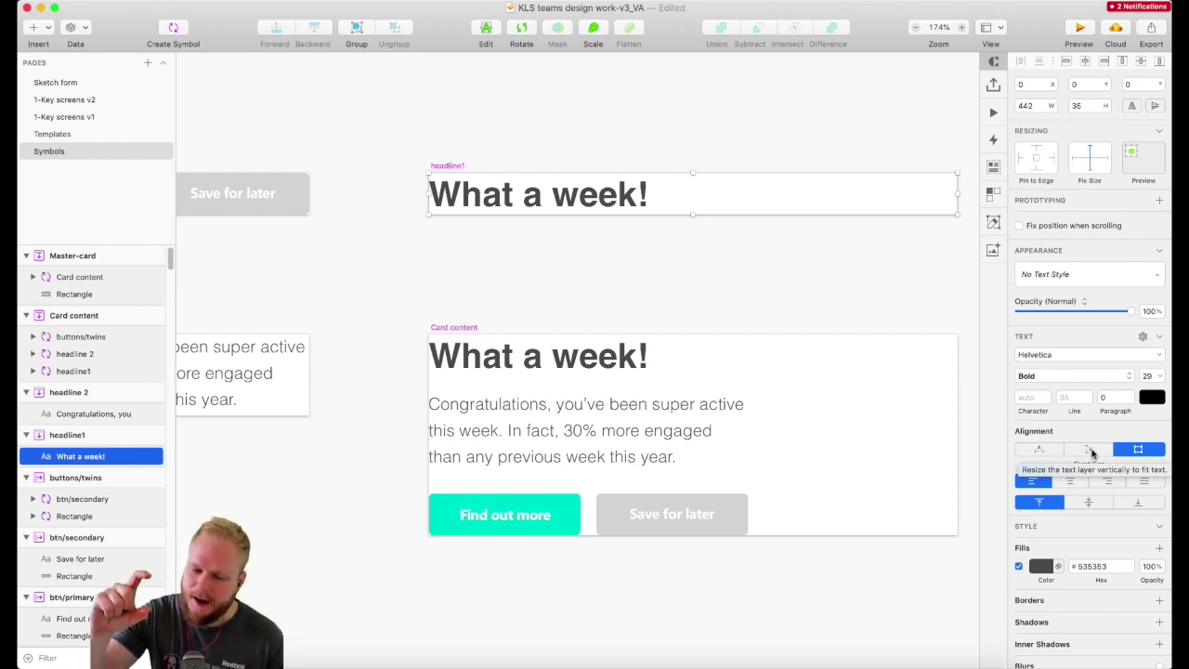
click(1089, 451)
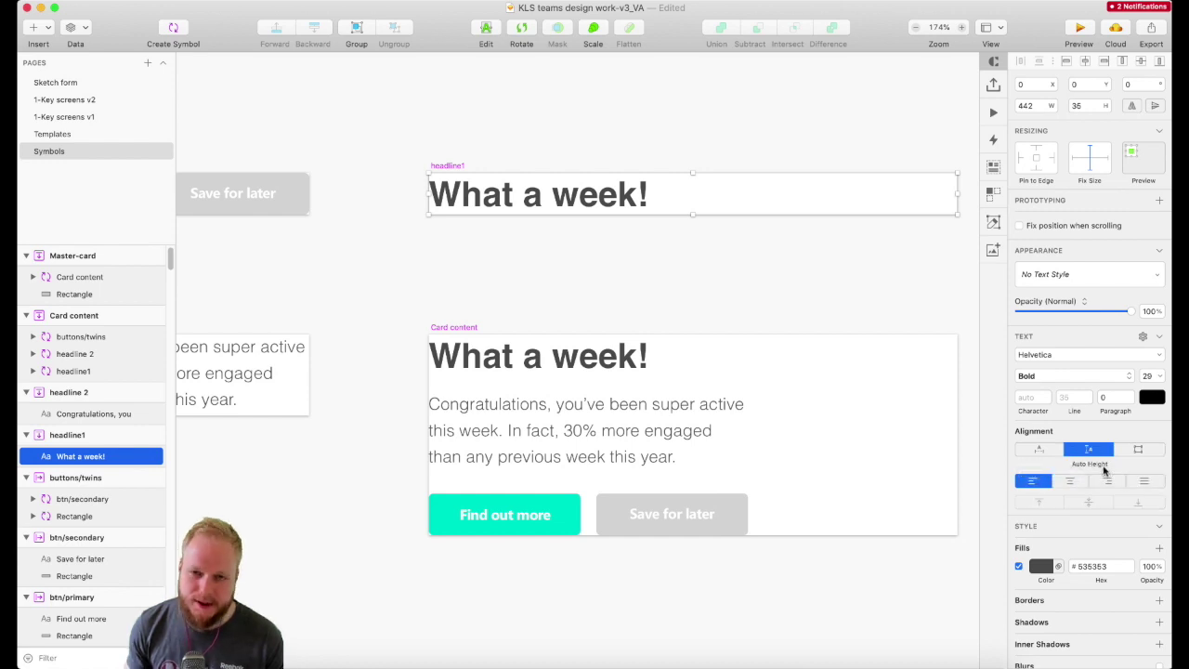
click(1029, 452)
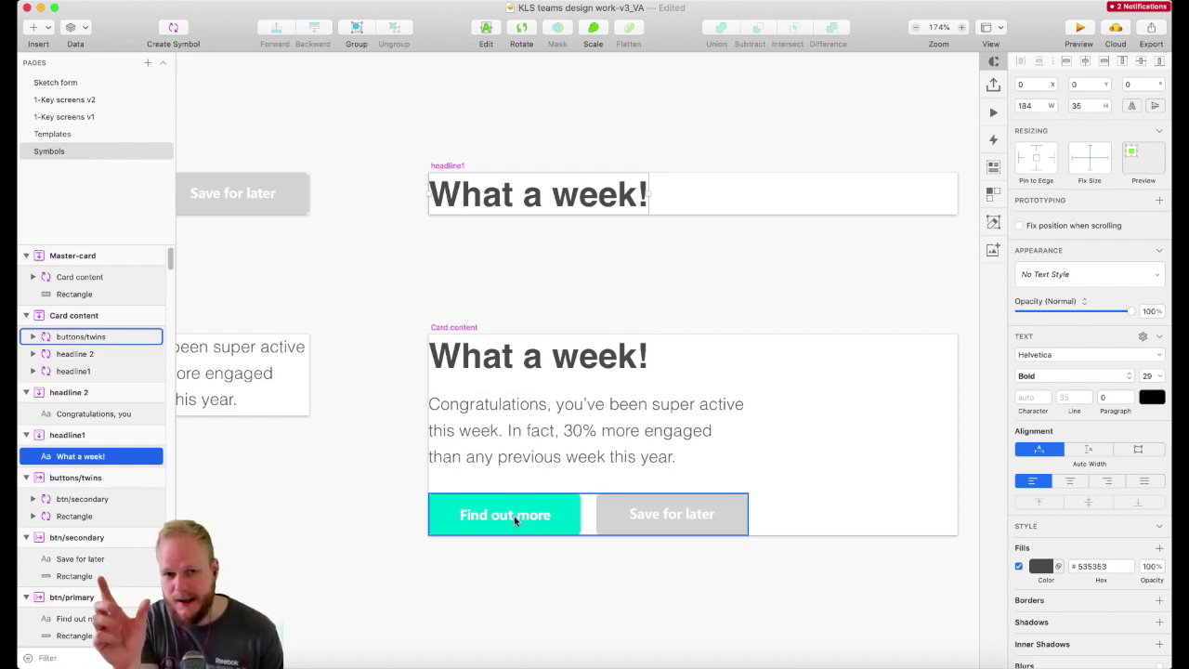
click(1091, 450)
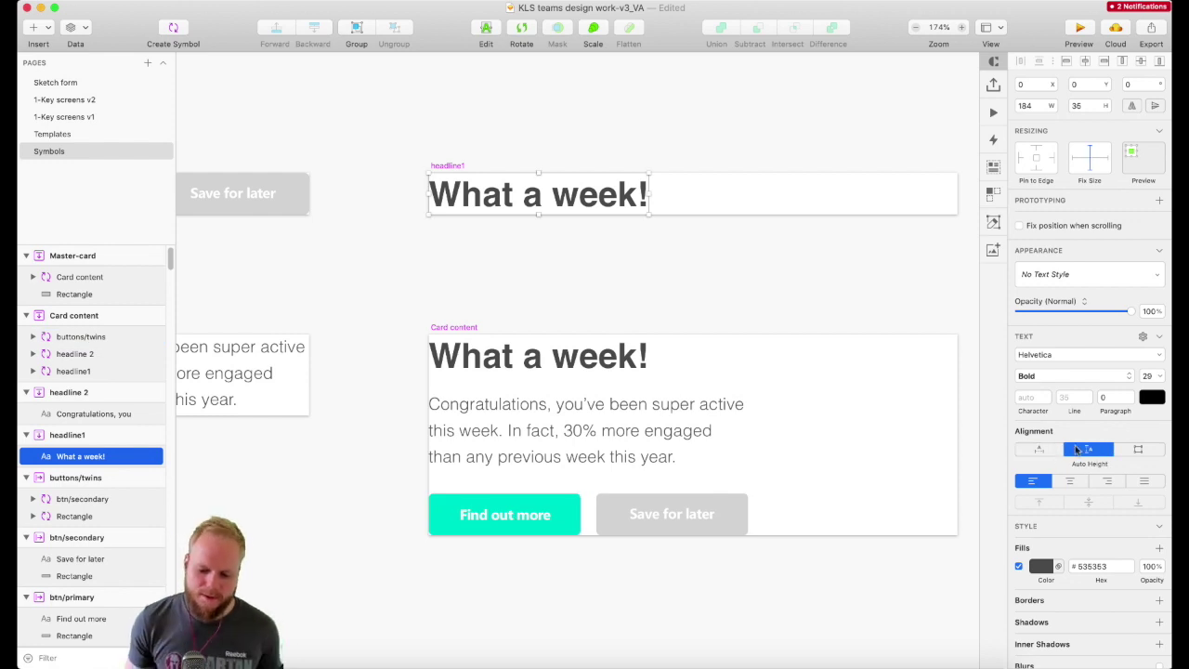